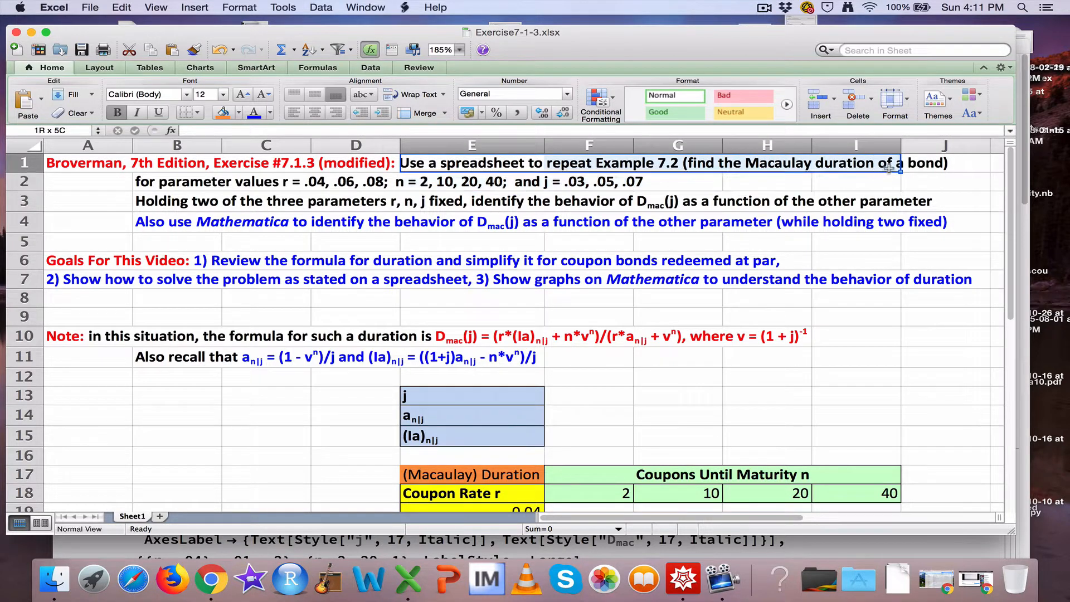
Review the exercise's parameter values and tasks in rows 2 to 4 and the three goals in rows 6 and 7.
left_click_drag(161, 181, 650, 190)
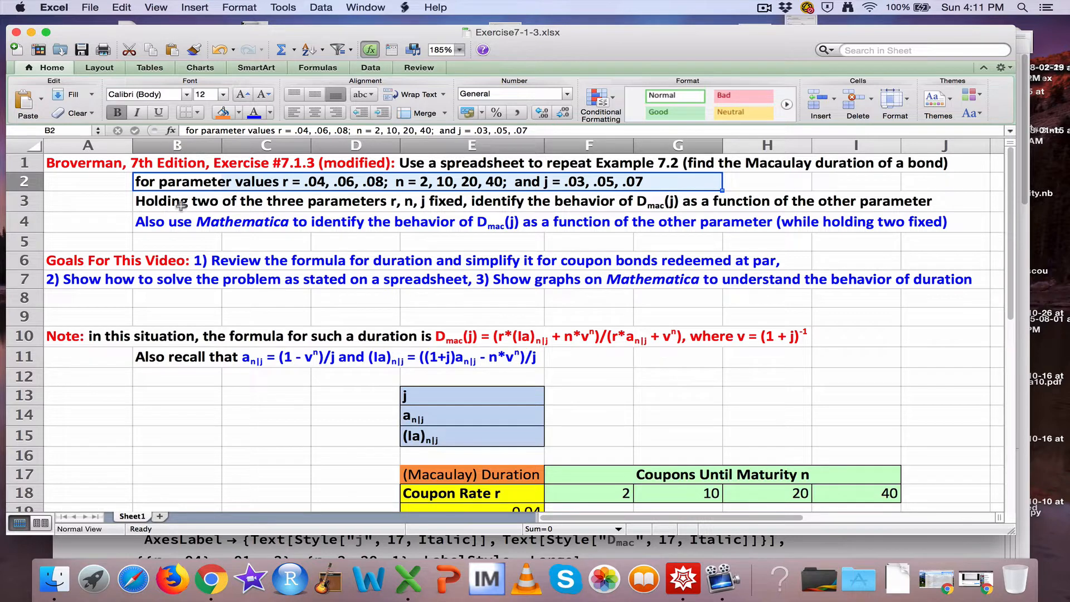
left_click_drag(180, 207, 914, 205)
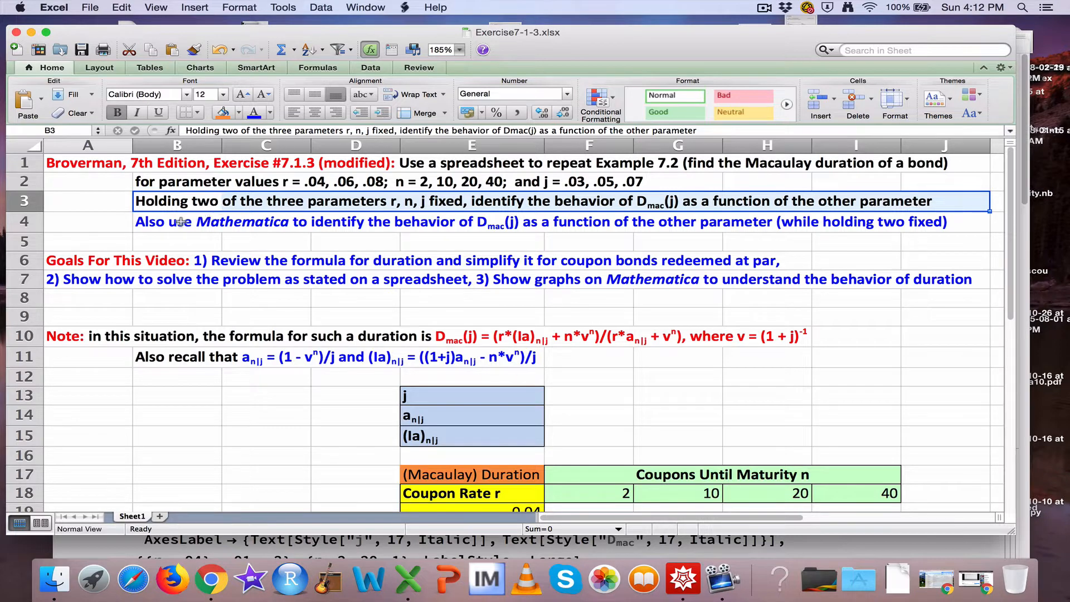
left_click_drag(179, 221, 909, 226)
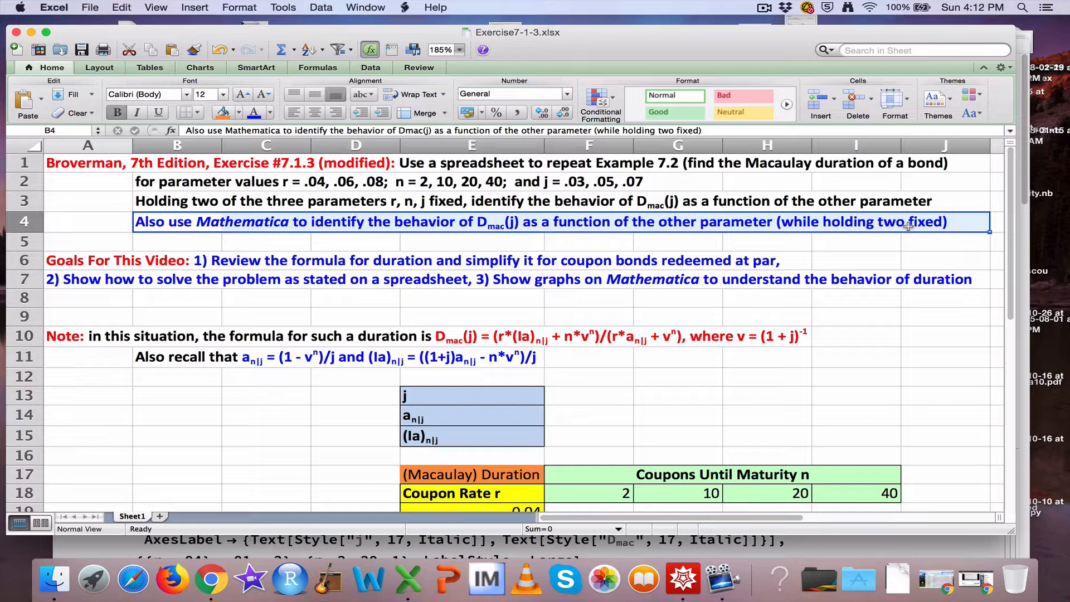
left_click(53, 264)
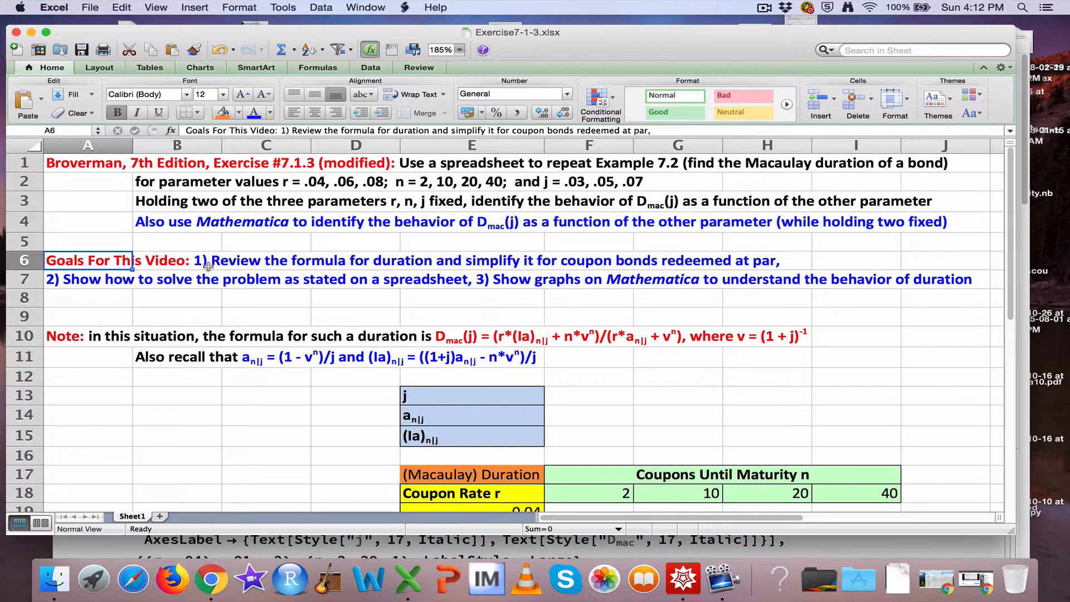
left_click_drag(207, 267, 758, 259)
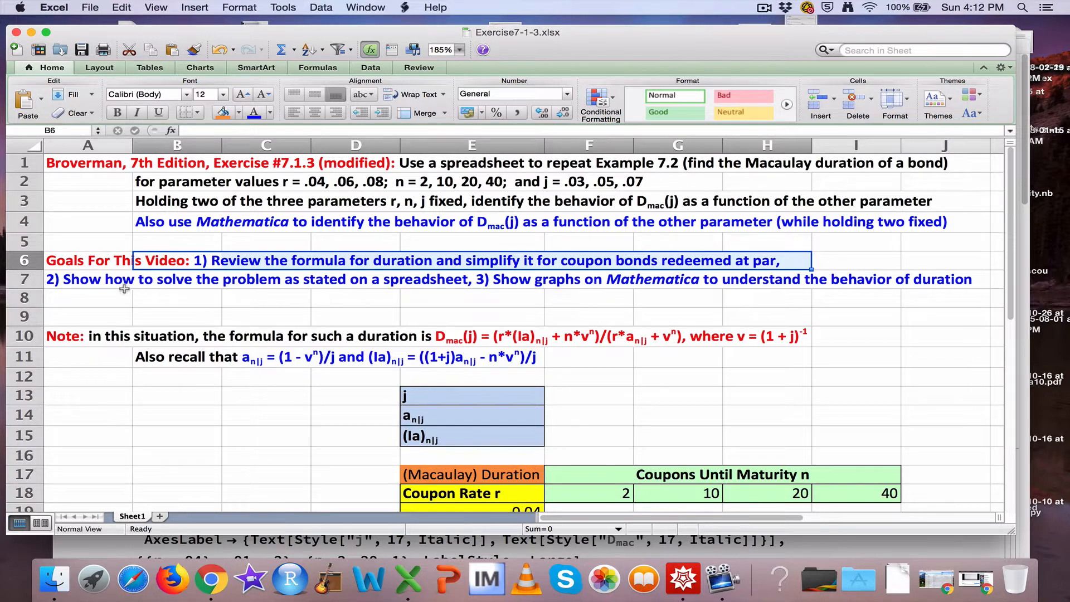
left_click_drag(64, 286, 462, 278)
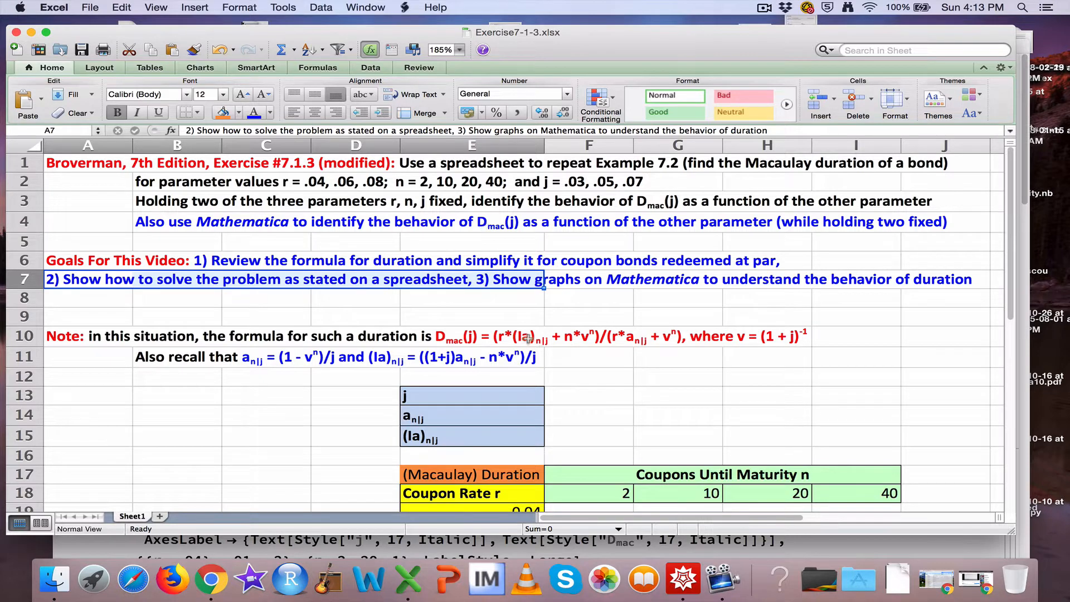
left_click(490, 292)
left_click_drag(489, 281, 905, 273)
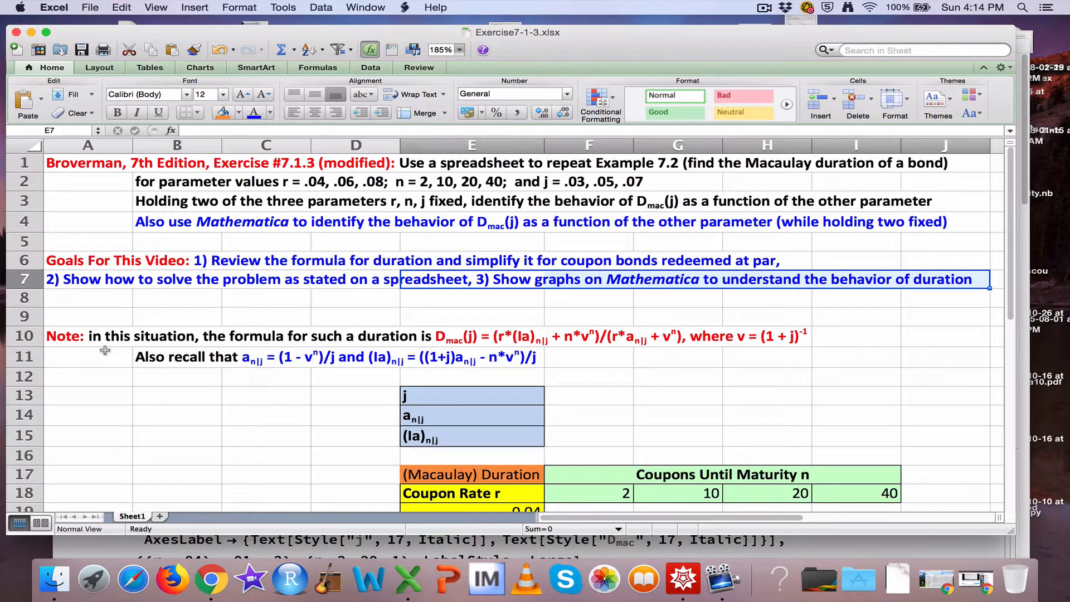
Examine the Macaulay duration formula in row 10, then switch to the Mathematica notebook Exercise7-1-3.nb to read its derivation.
left_click_drag(72, 338, 814, 342)
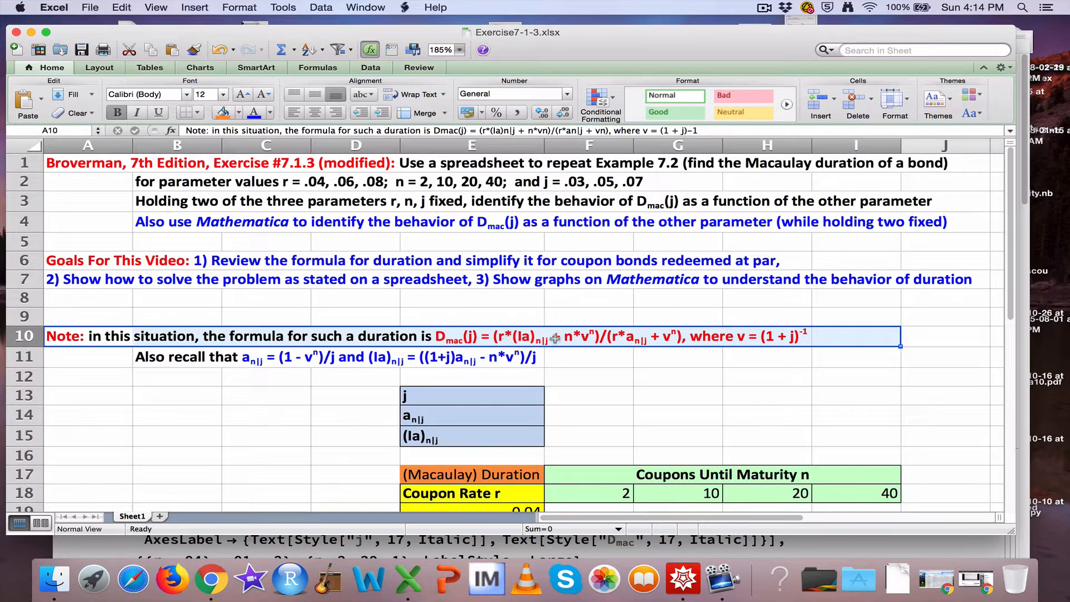
mouse_move(613, 339)
left_mouse_down()
mouse_move(641, 341)
mouse_move(611, 345)
left_mouse_up()
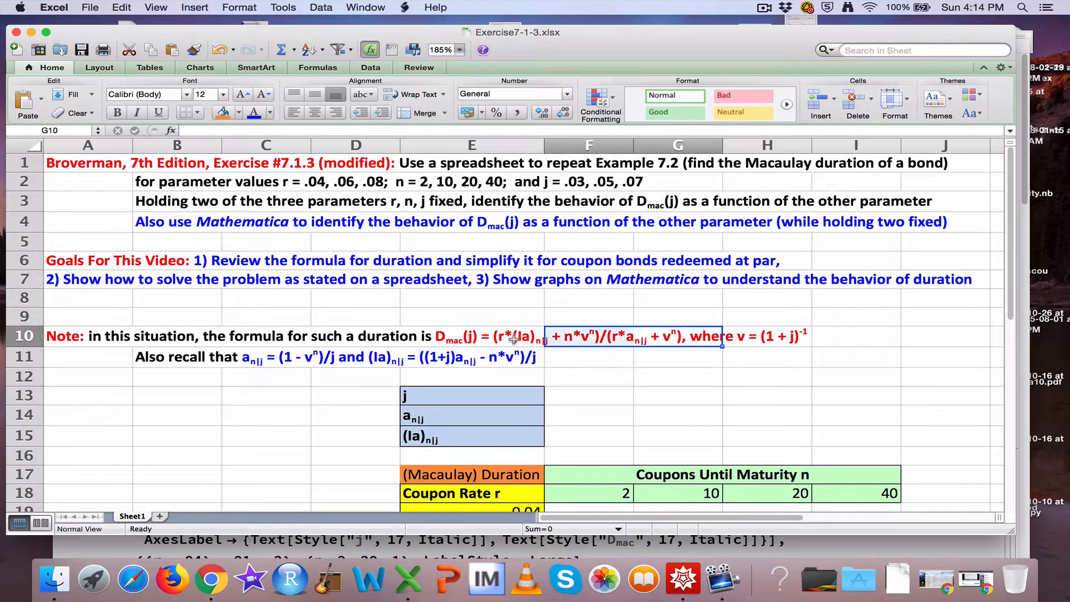
left_click_drag(513, 338, 553, 339)
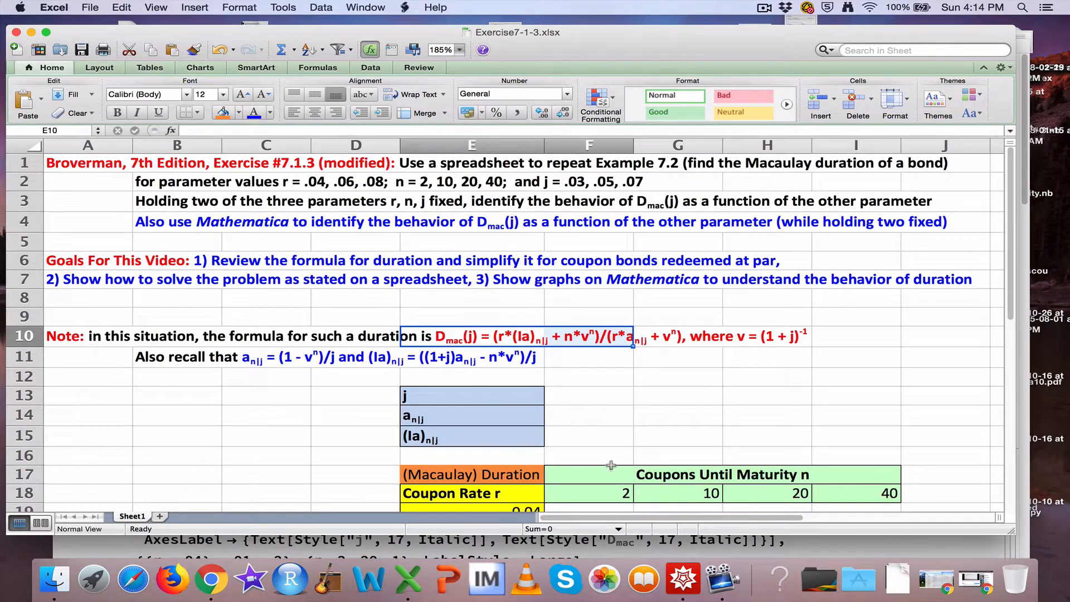
left_click(813, 548)
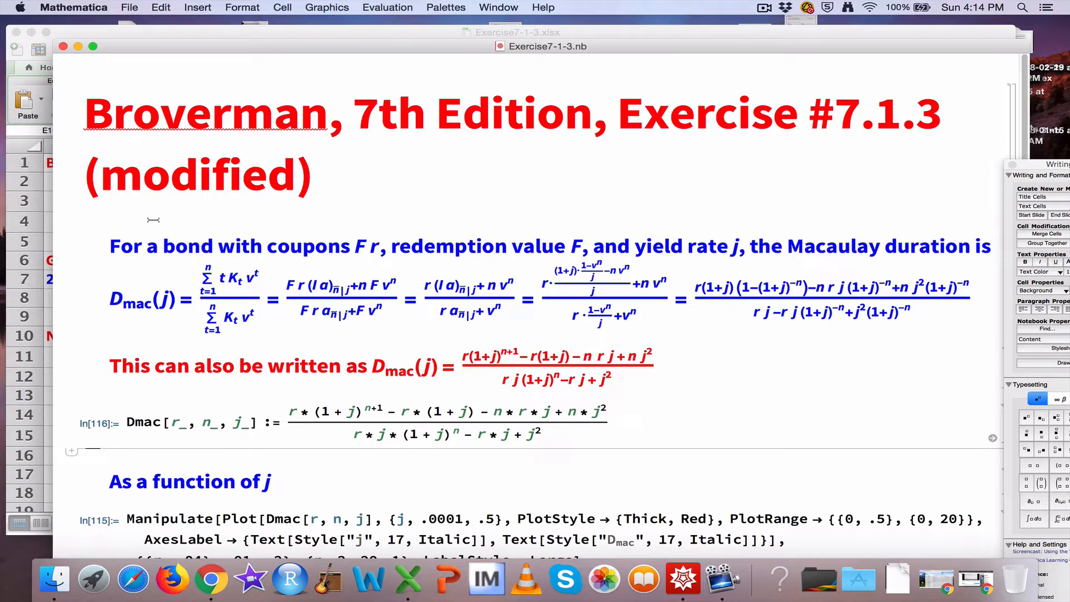
left_click_drag(112, 246, 380, 237)
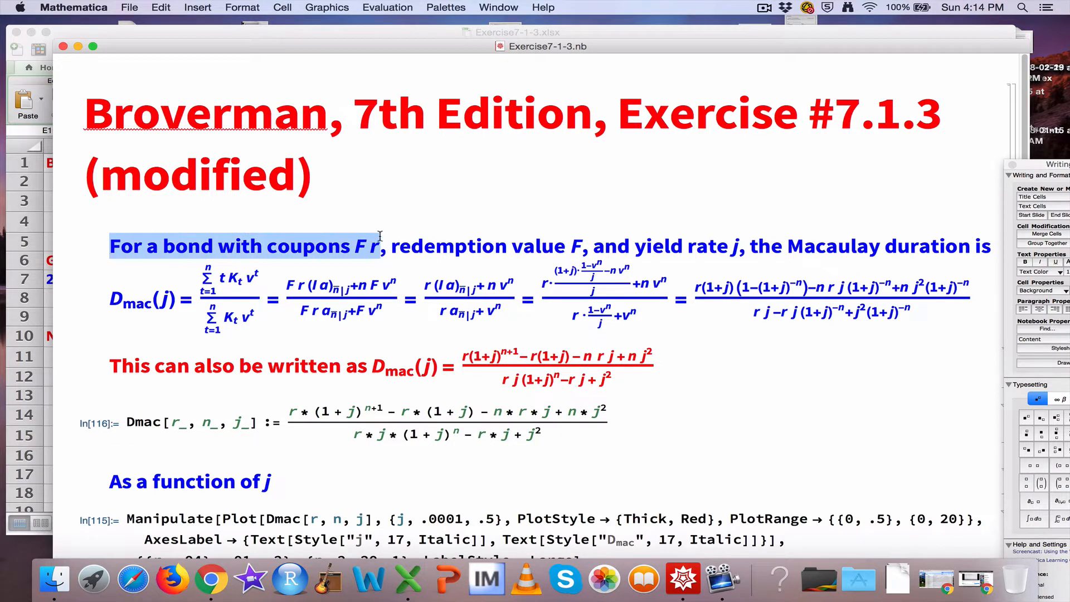
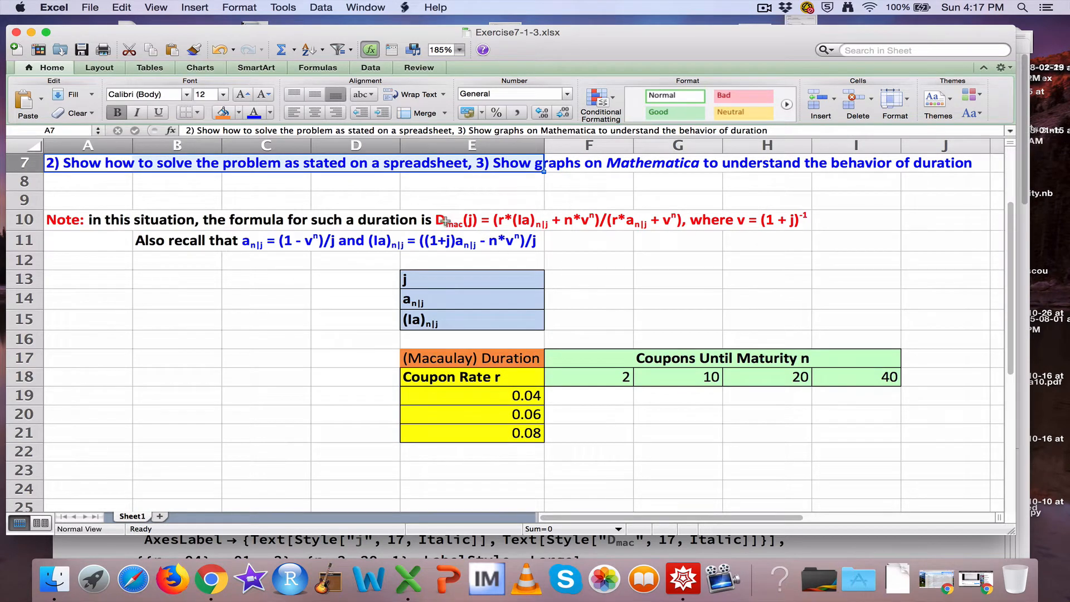
Enter .03 as the yield rate j in cell F13.
left_click_drag(300, 226, 615, 249)
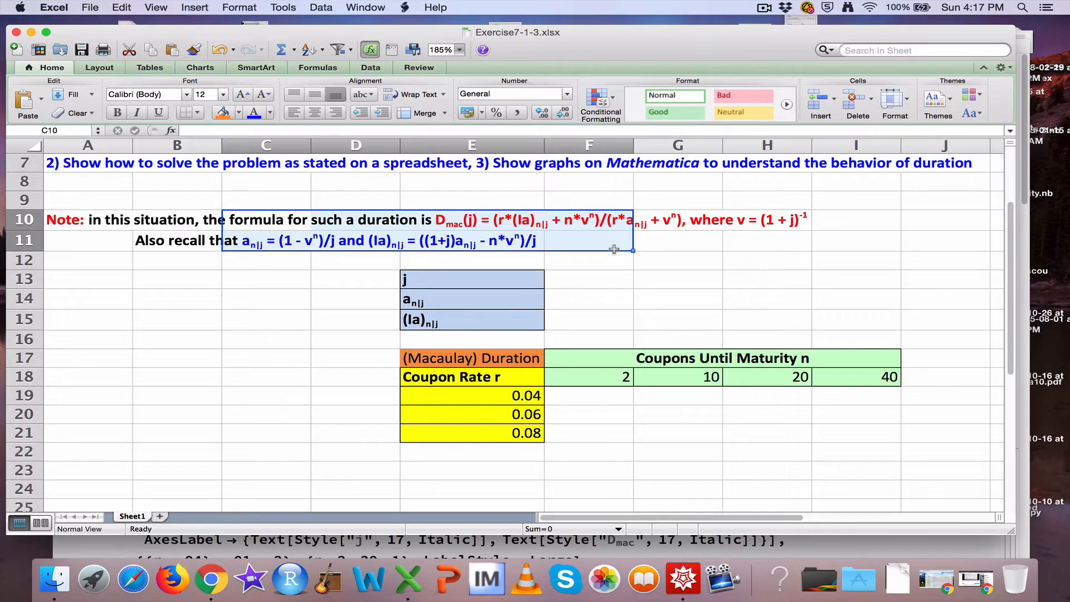
left_click(578, 296)
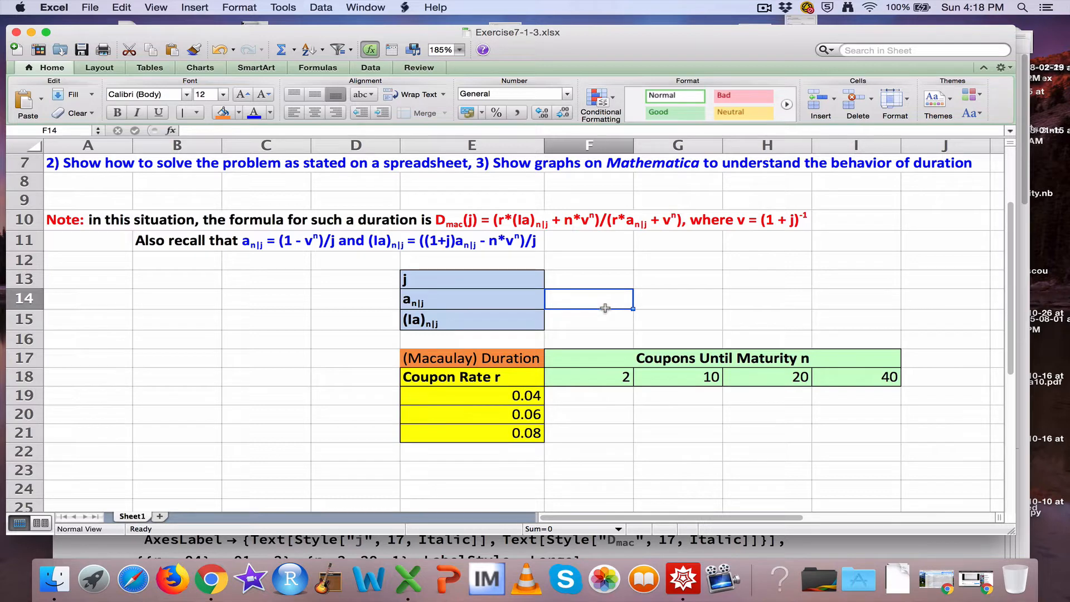
left_click(579, 282)
type(".")
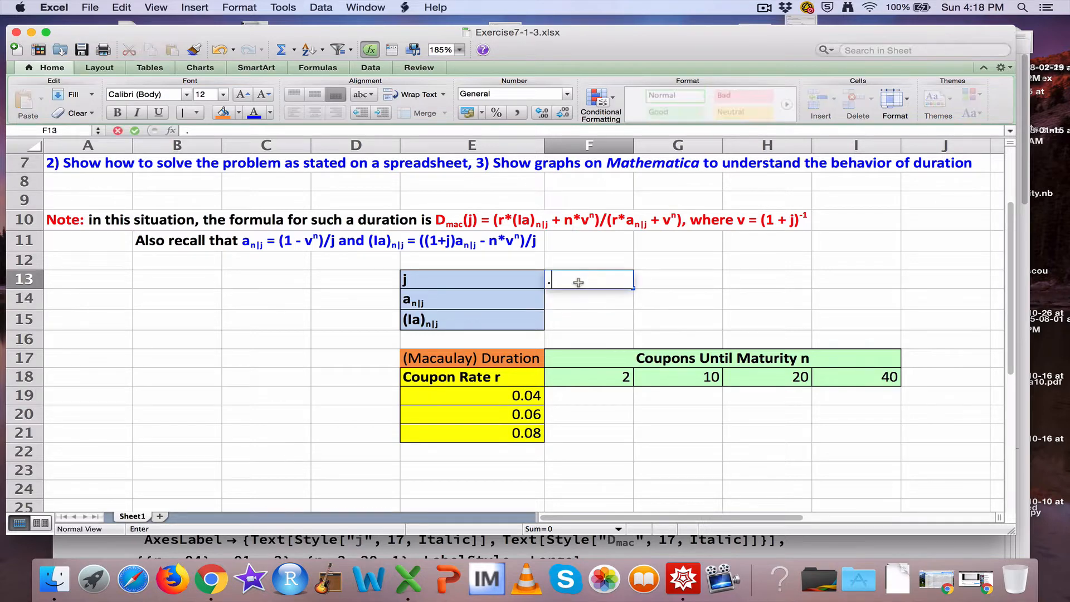
type("03")
key("Return")
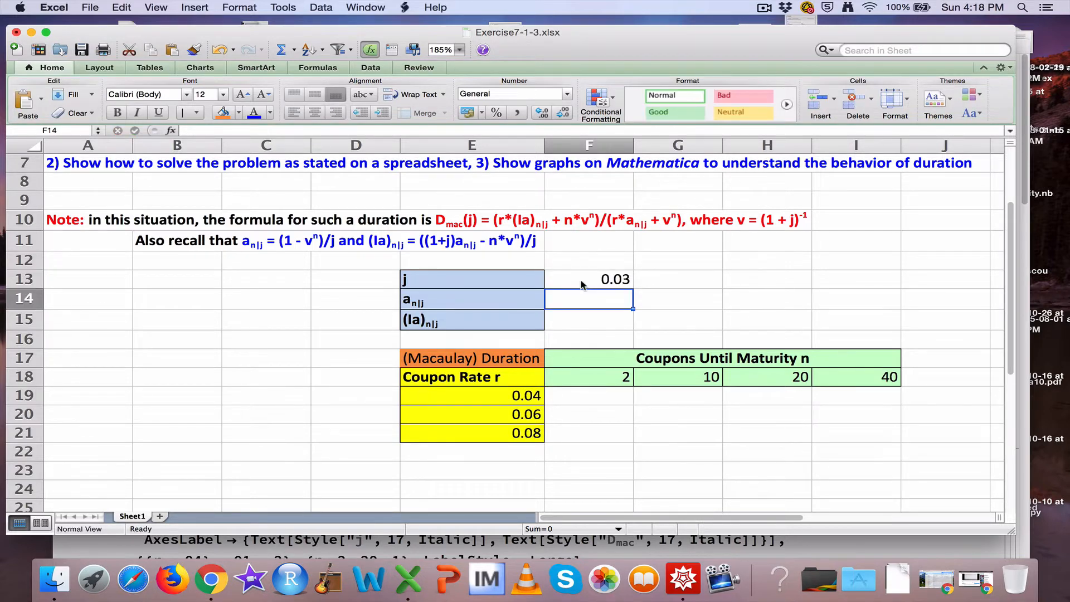
Compare the j, r and n values given in row 2 with the parameter labels, coupon rates and maturities set up in the tables.
scroll(579, 282, "up", 6)
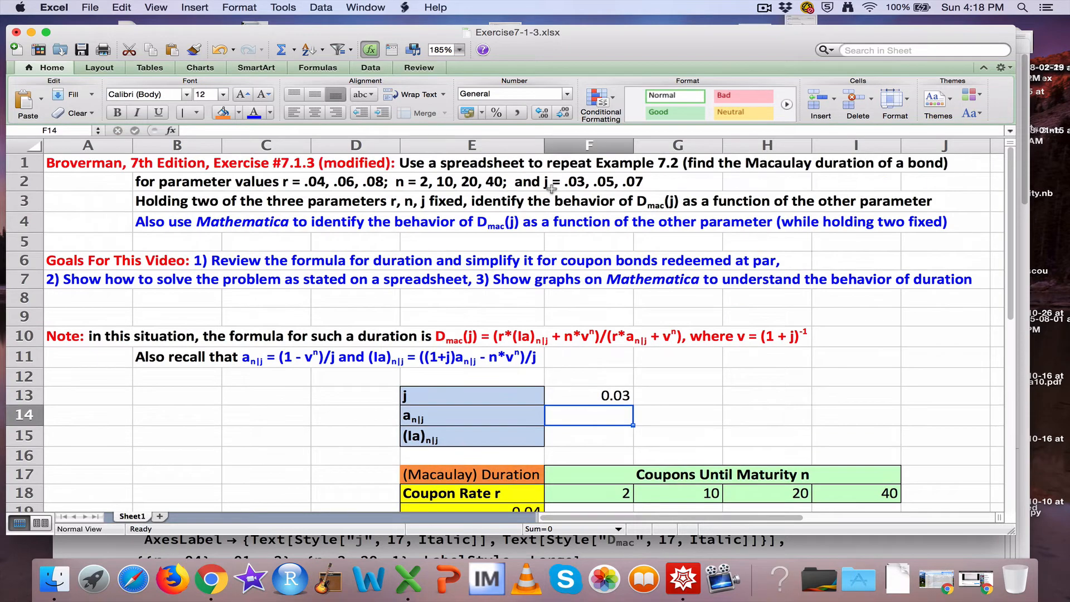
left_click_drag(551, 189, 641, 189)
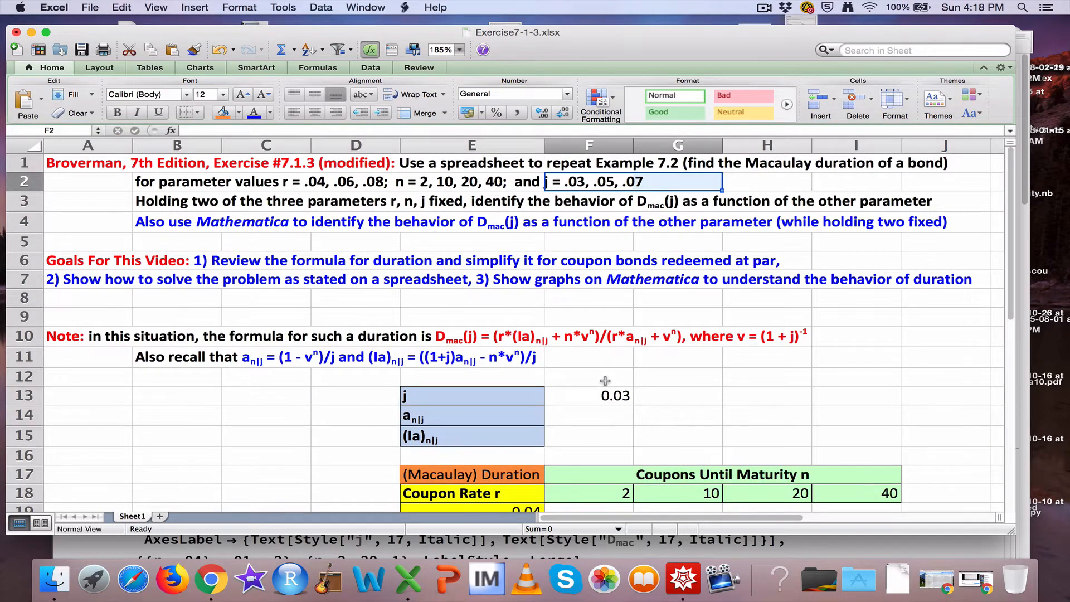
scroll(605, 381, "down", 4)
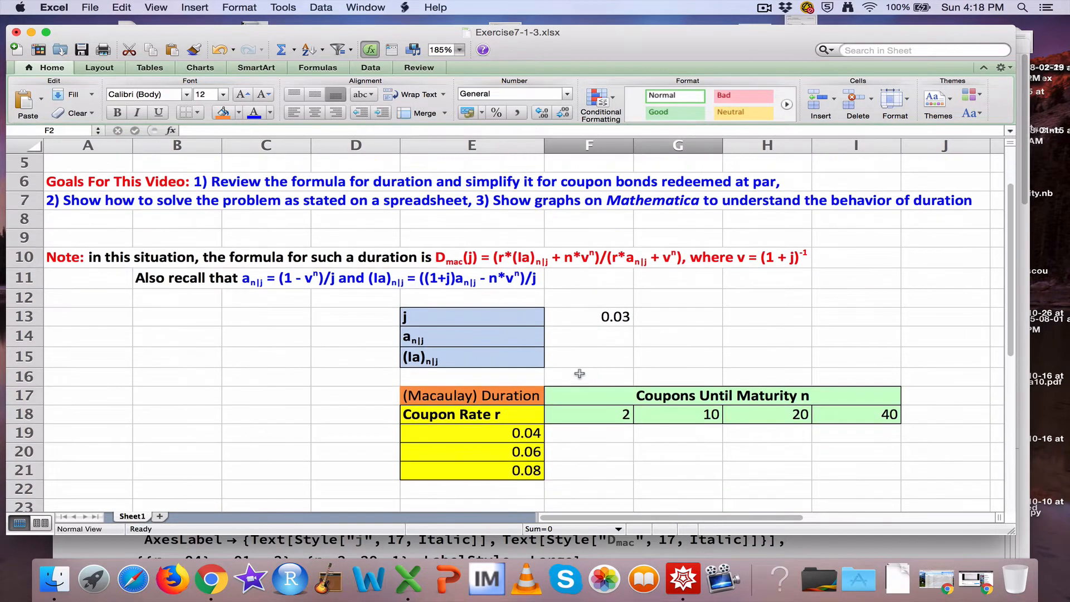
left_click(513, 339)
left_click(511, 361)
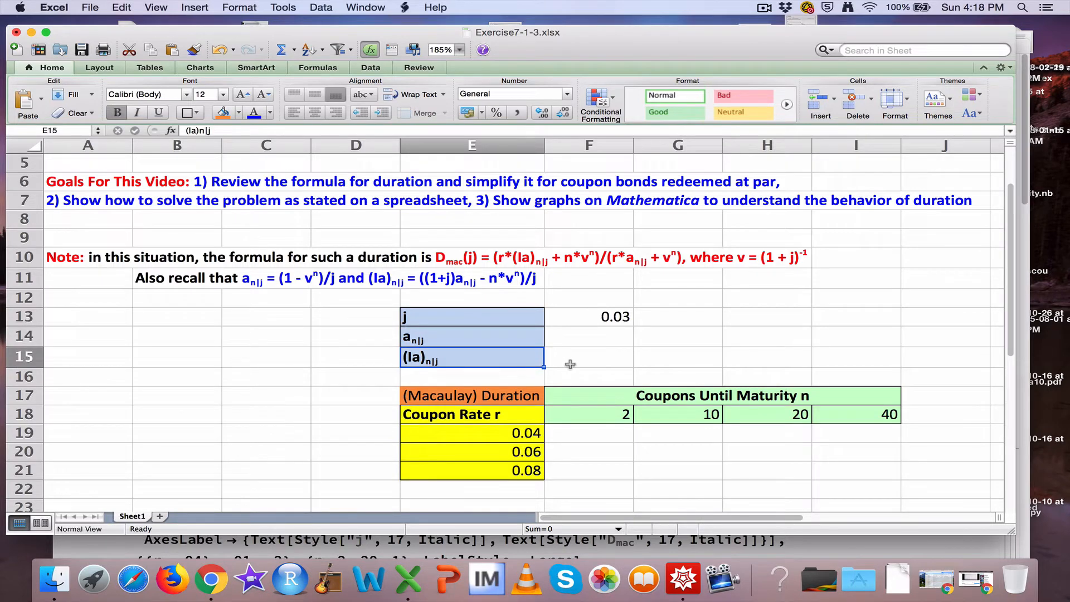
scroll(574, 401, "down", 3)
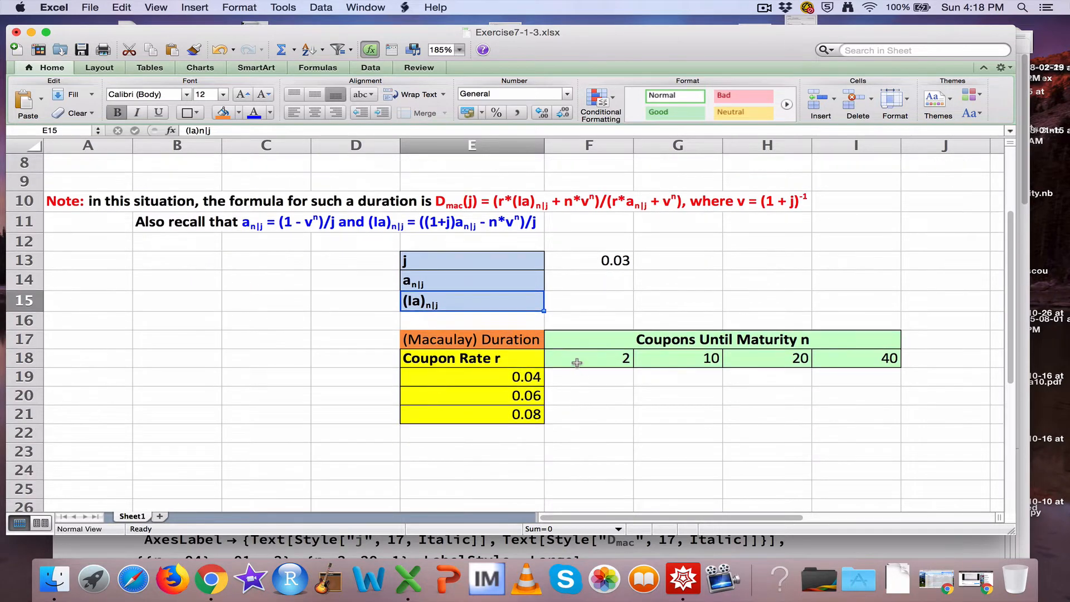
left_click_drag(536, 377, 532, 415)
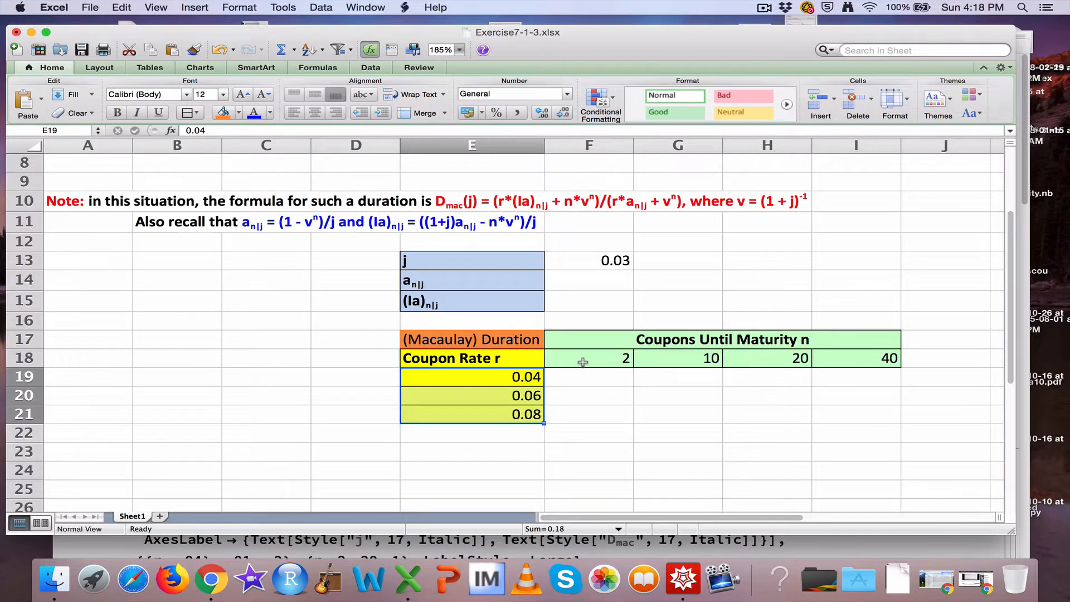
left_click_drag(582, 362, 836, 359)
scroll(838, 359, "up", 1)
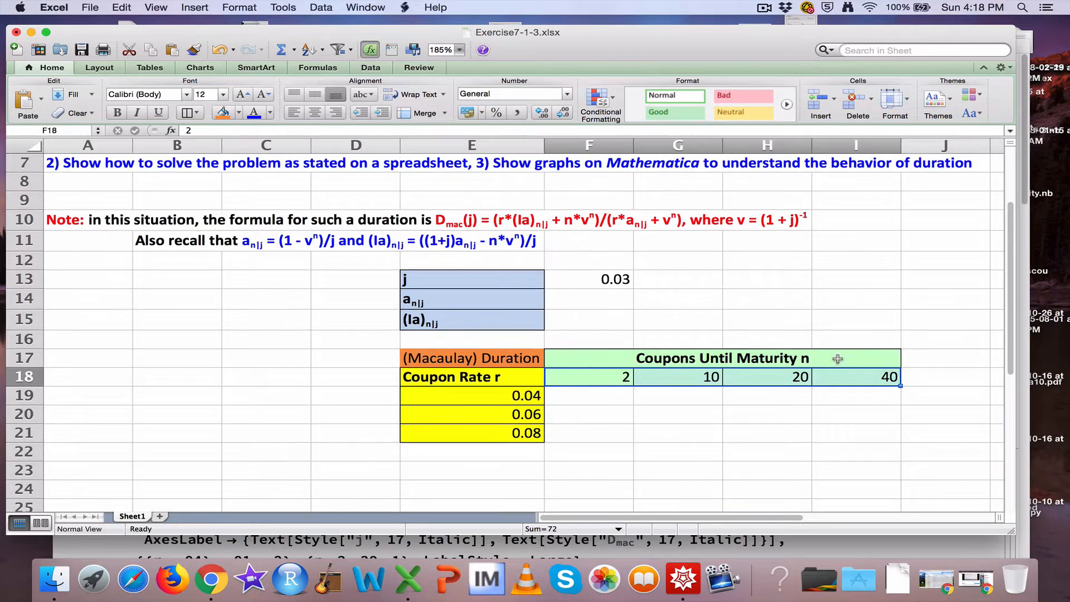
scroll(838, 359, "up", 6)
left_click_drag(304, 182, 387, 182)
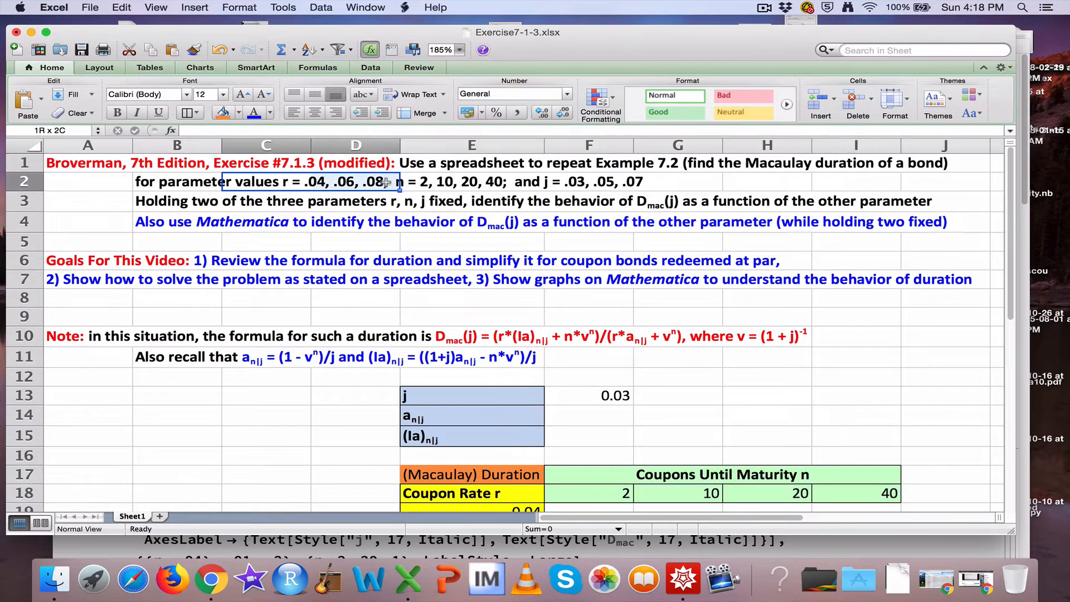
scroll(617, 372, "down", 6)
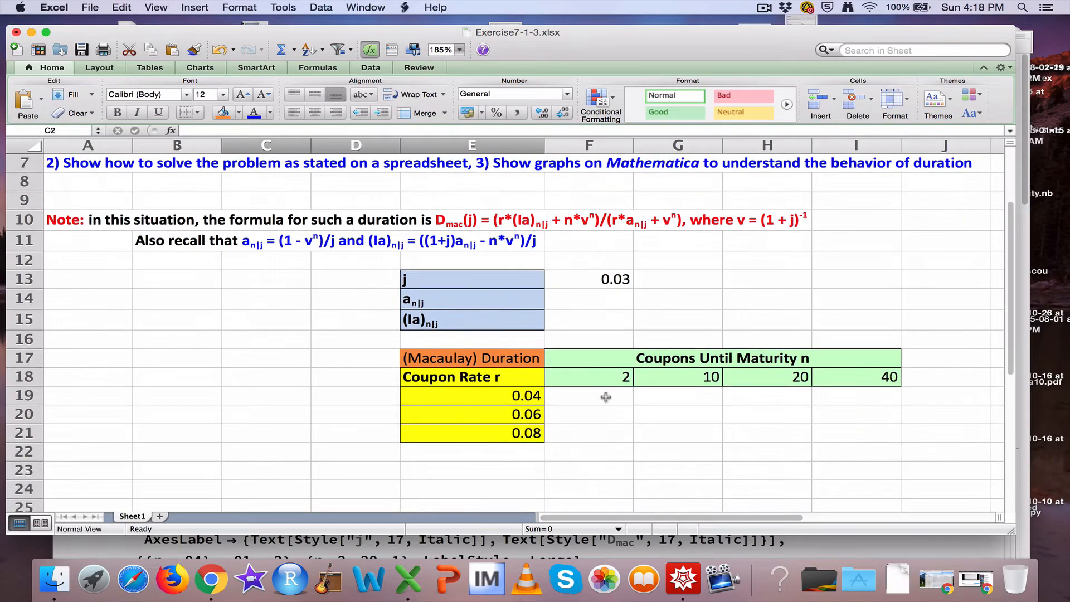
Examine the empty duration grid F19:I21 by maturity column and coupon rate row, along with the j cell and the problem text.
left_click_drag(605, 397, 835, 438)
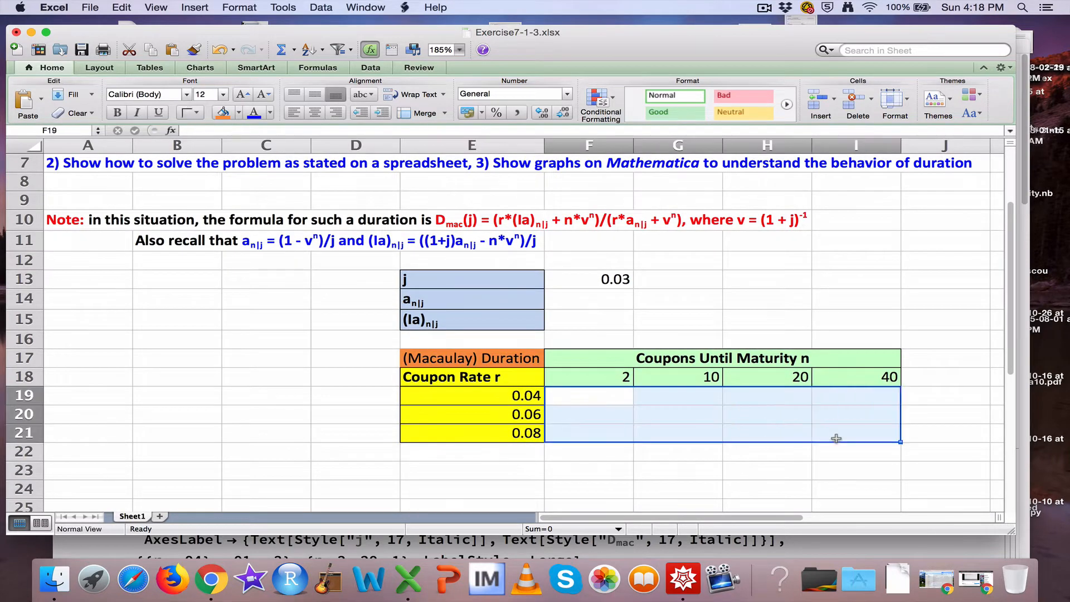
left_click(507, 357)
left_click_drag(571, 395, 851, 439)
left_click(562, 281)
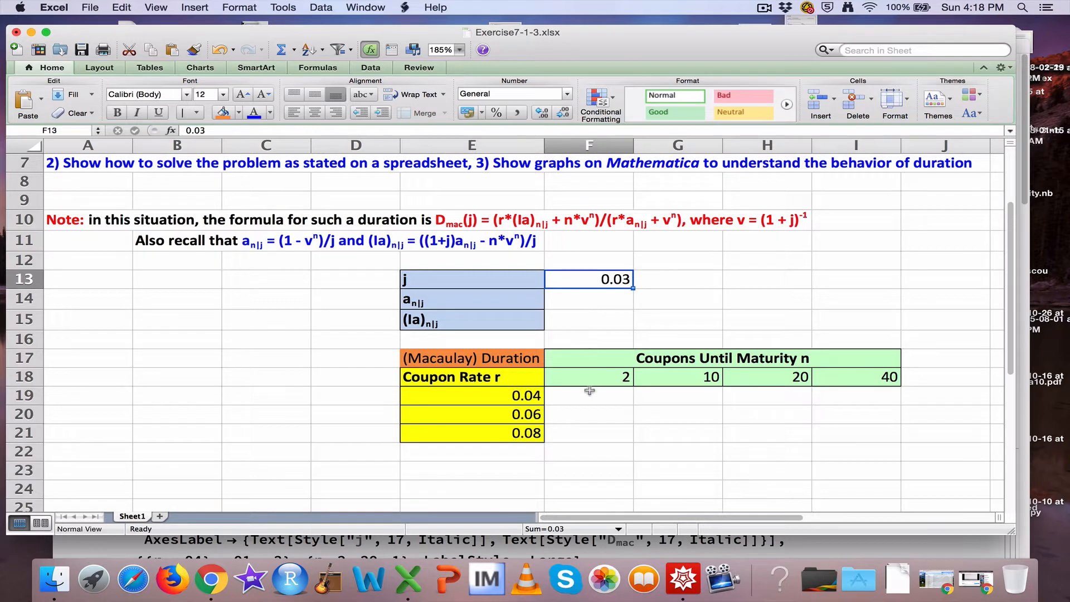
left_click_drag(561, 396, 562, 434)
left_click_drag(645, 394, 649, 434)
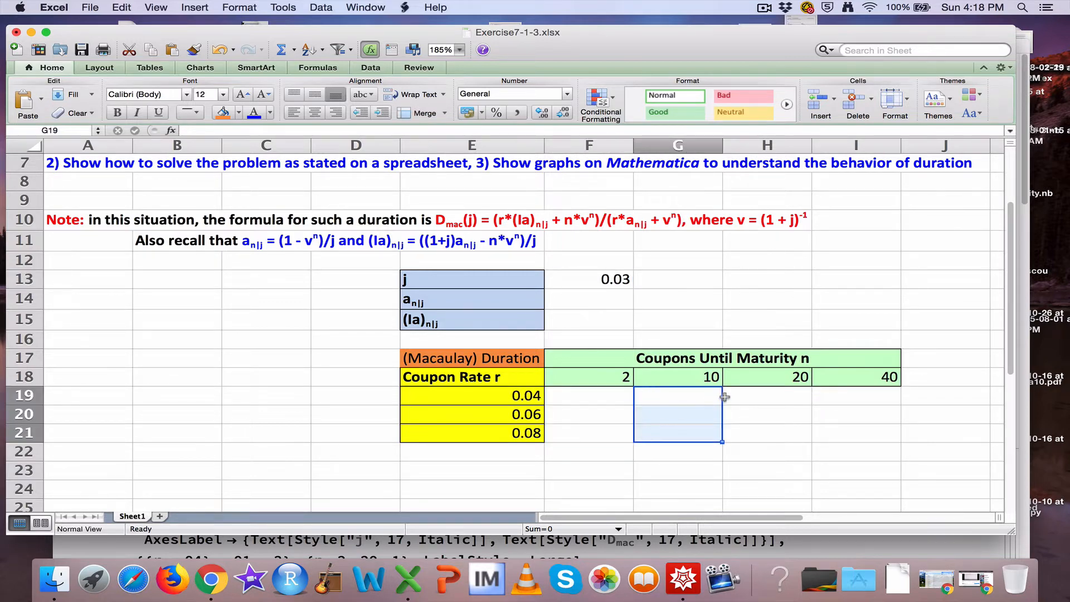
left_click_drag(742, 398, 748, 430)
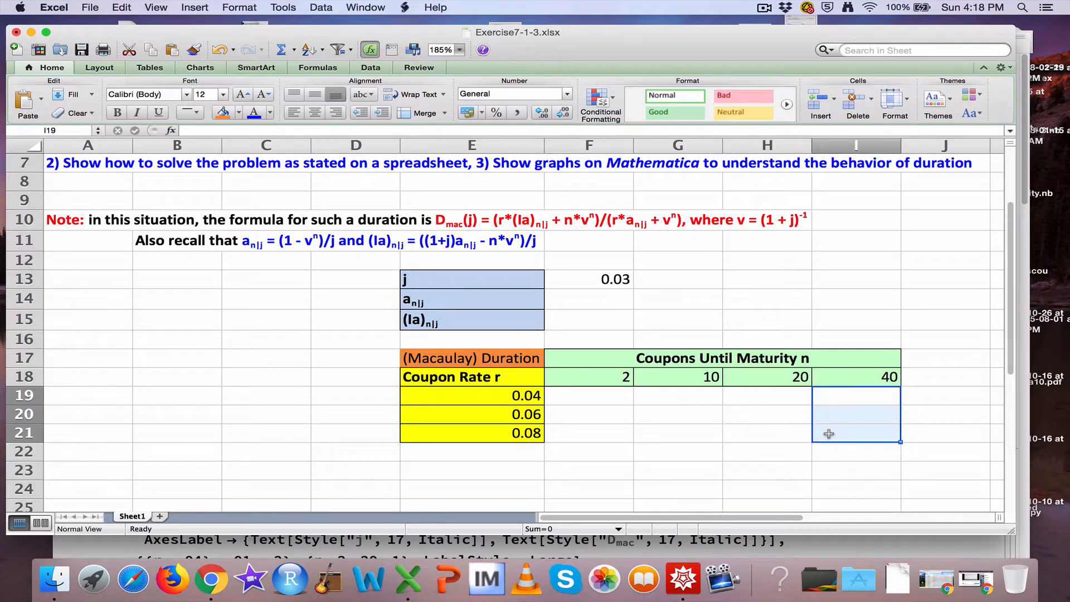
left_click_drag(573, 401, 820, 399)
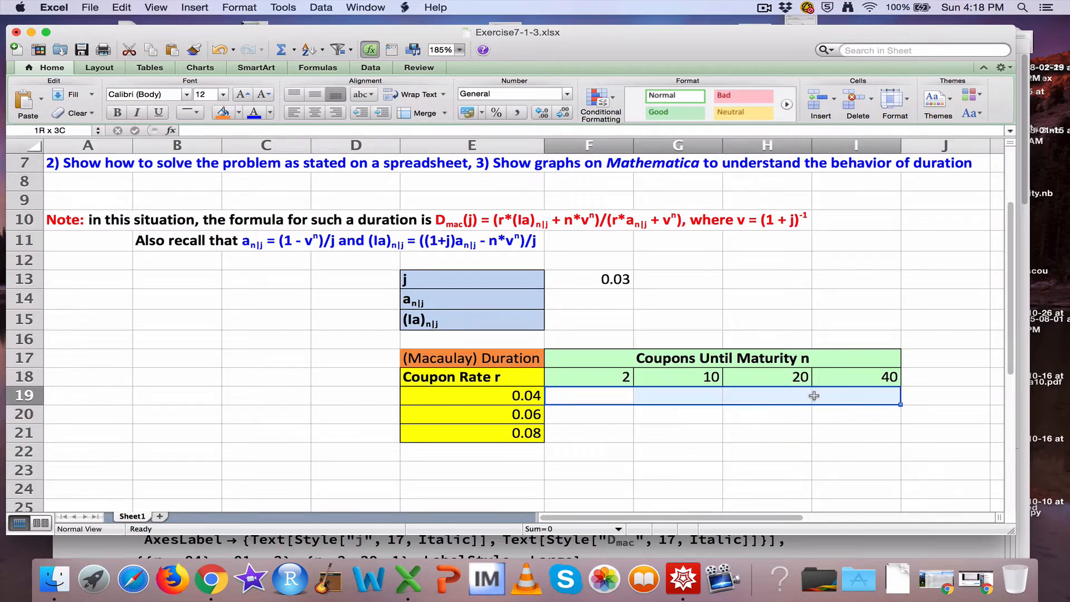
left_click_drag(583, 413, 826, 416)
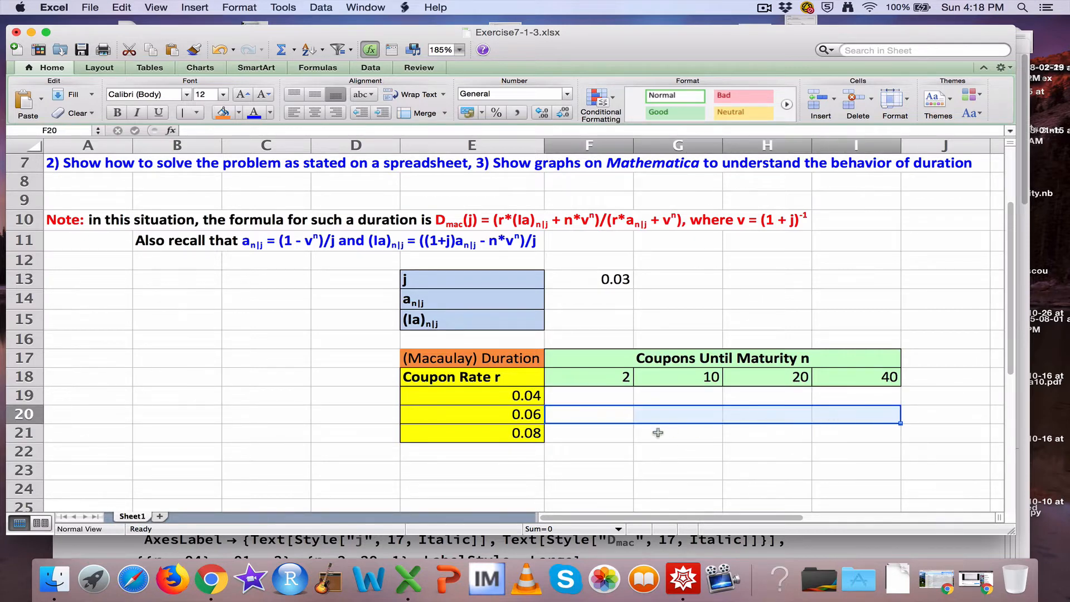
left_click_drag(613, 432, 839, 434)
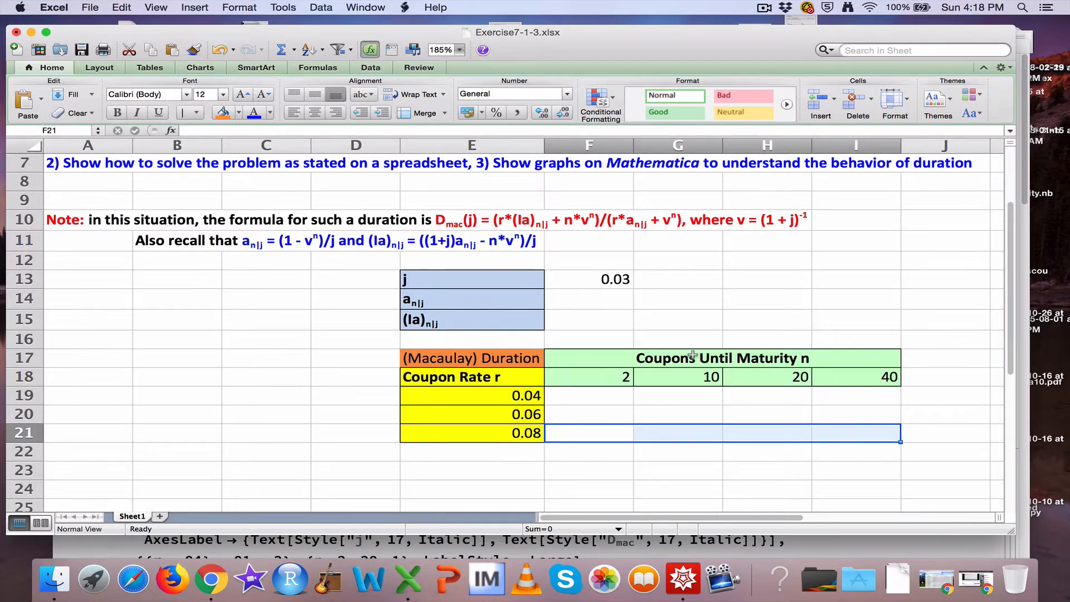
scroll(693, 355, "up", 5)
scroll(693, 355, "down", 1)
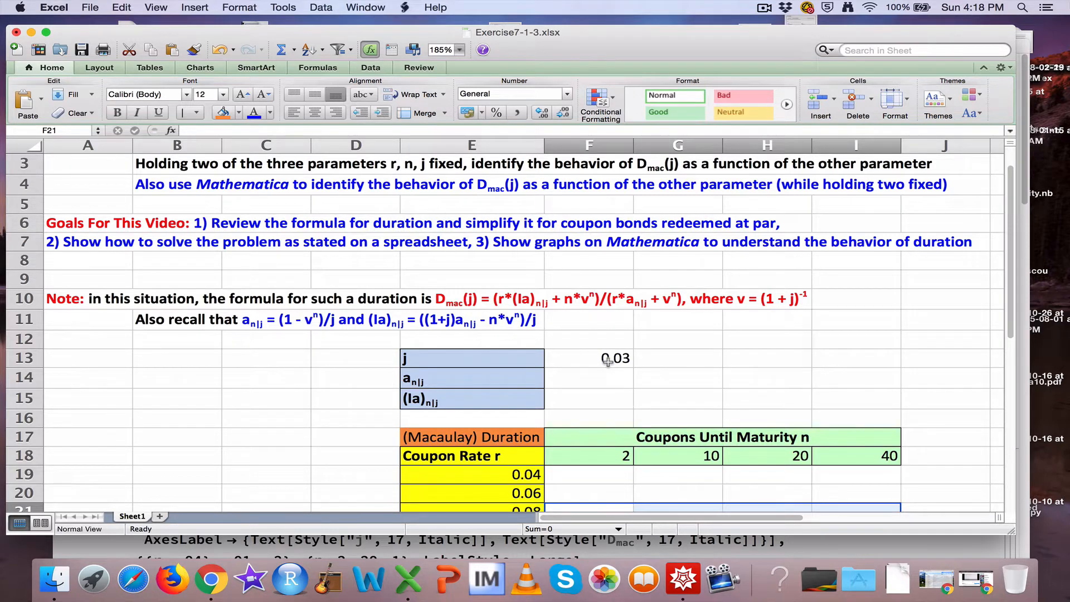
scroll(607, 360, "down", 3)
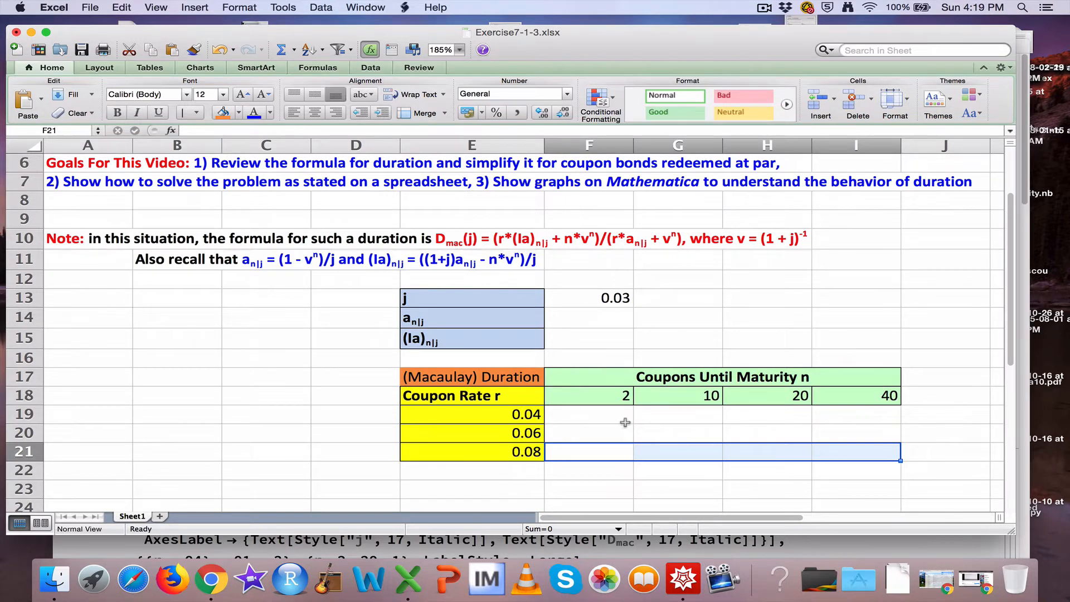
Enter =(1-(1+$F$13)^(-F18))/$F$13 in F14 as the a n|j formula, keeping the reference to j absolute.
left_click_drag(626, 427, 848, 455)
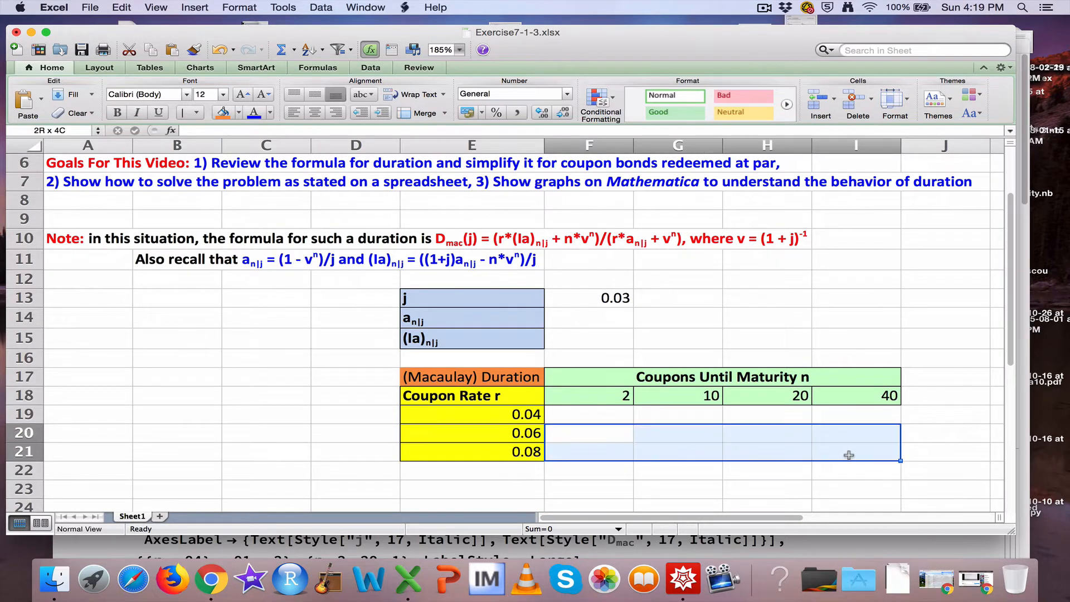
left_click(600, 299)
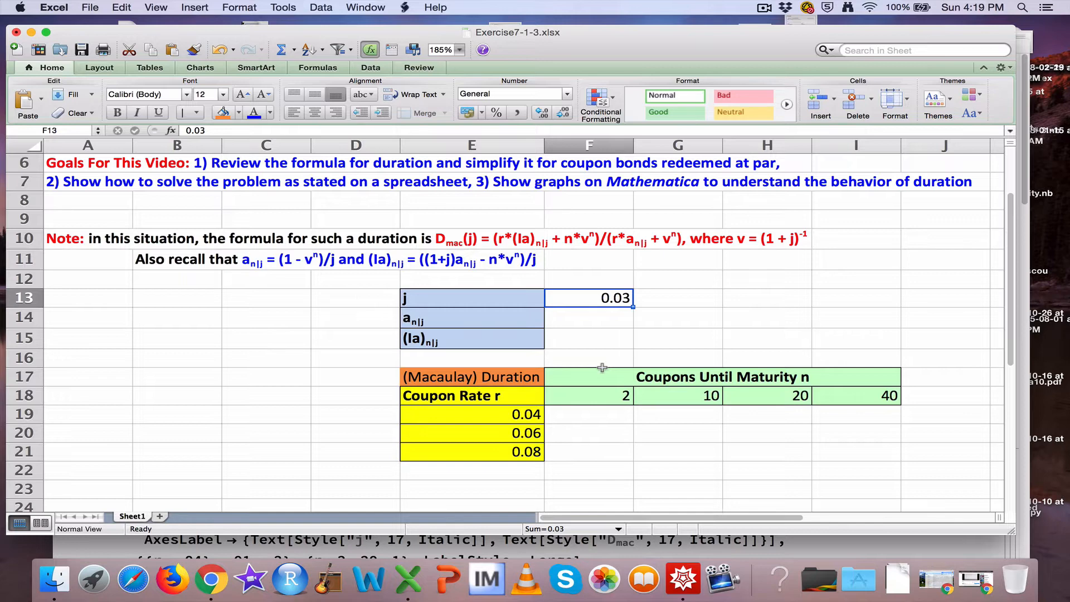
key("Return")
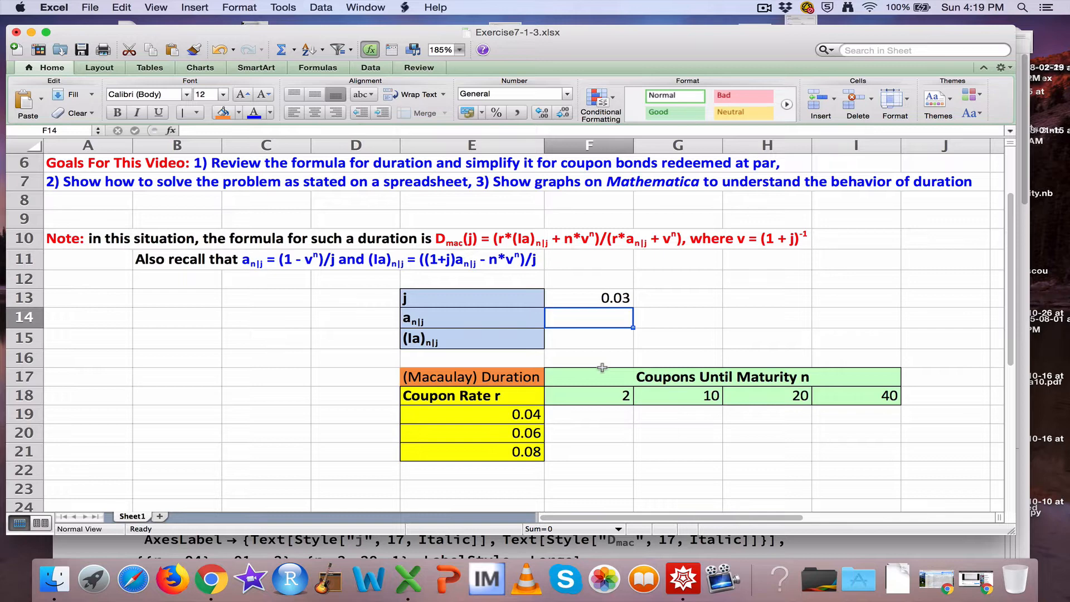
type("=")
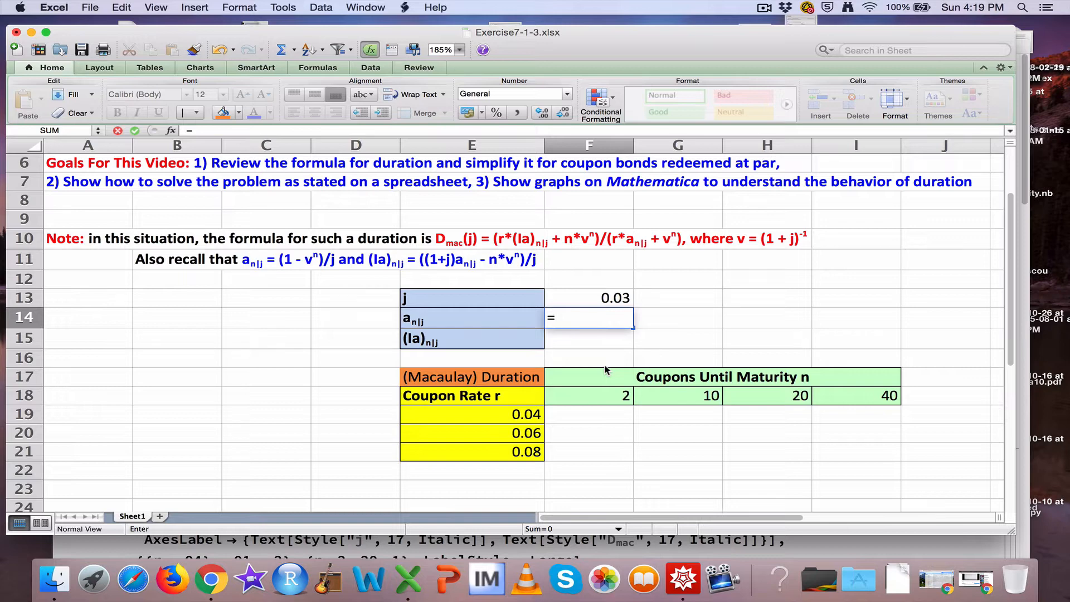
left_click(594, 359)
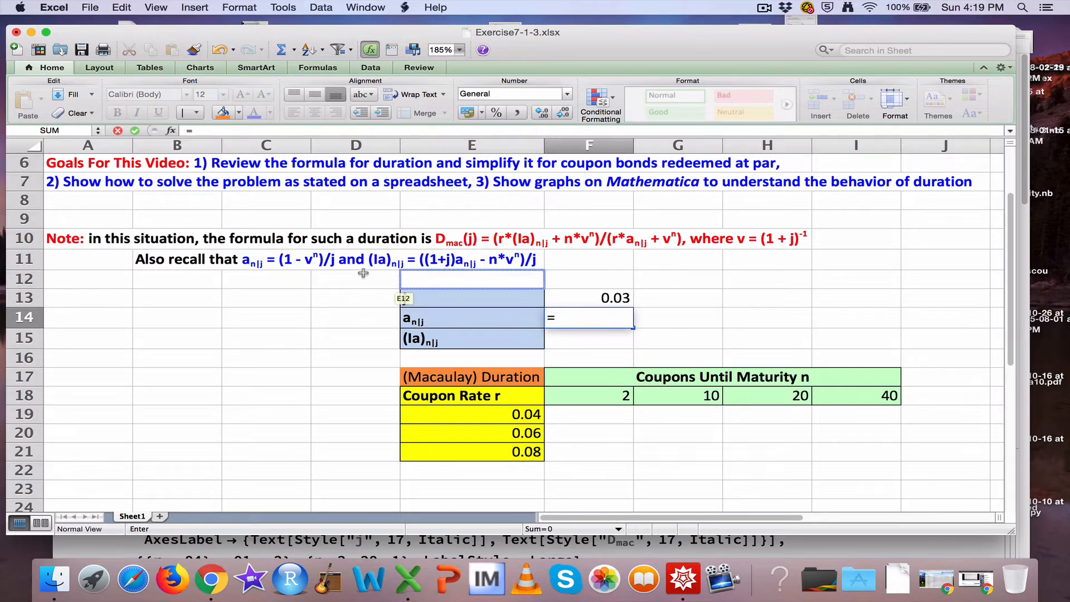
left_click(257, 261)
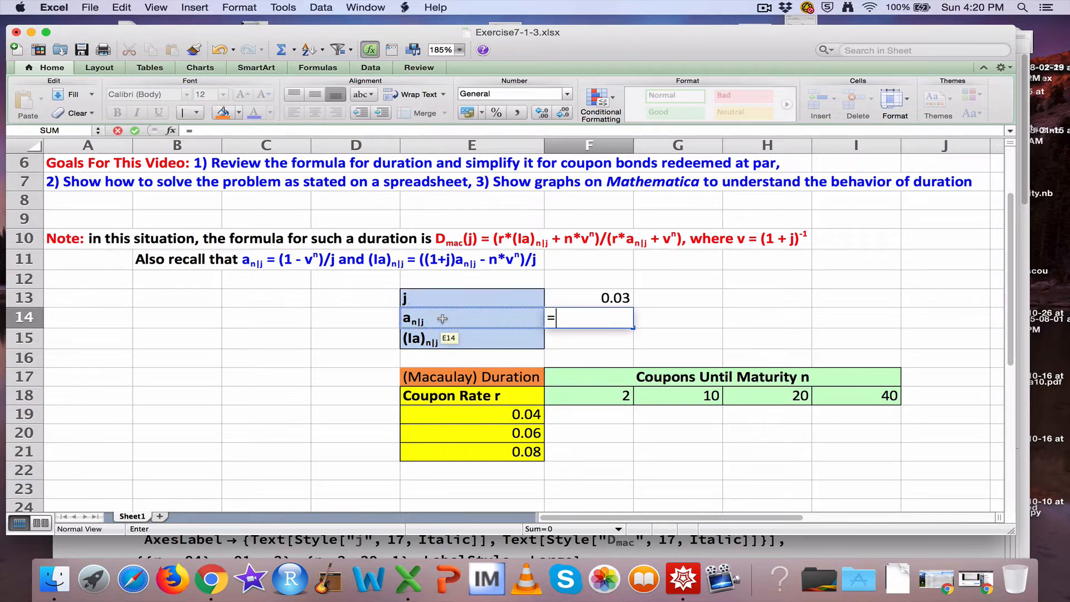
type("(")
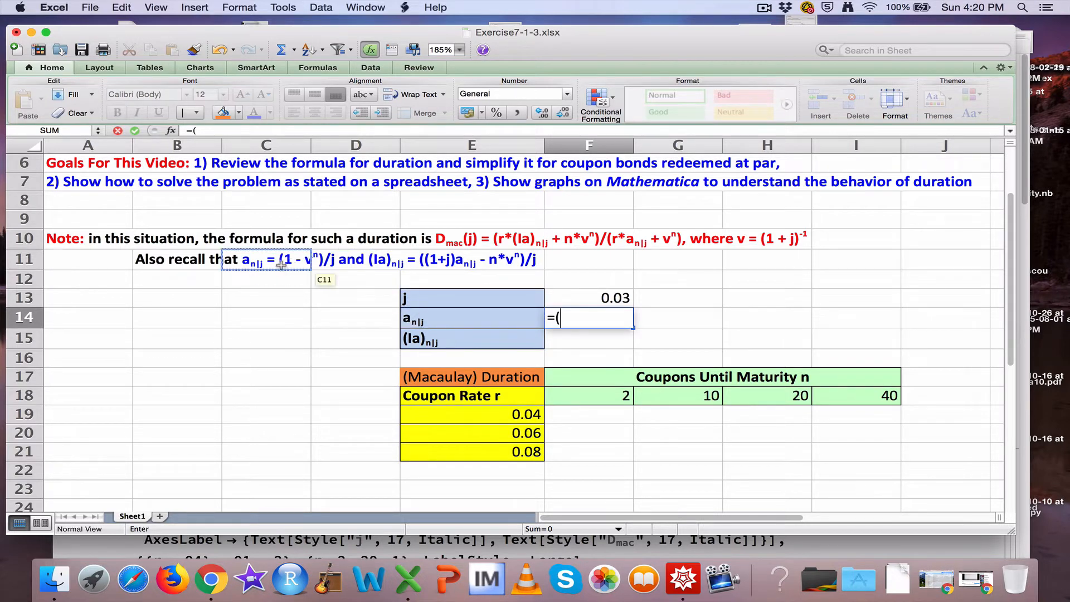
left_click(405, 322)
left_click_drag(405, 322, 495, 332)
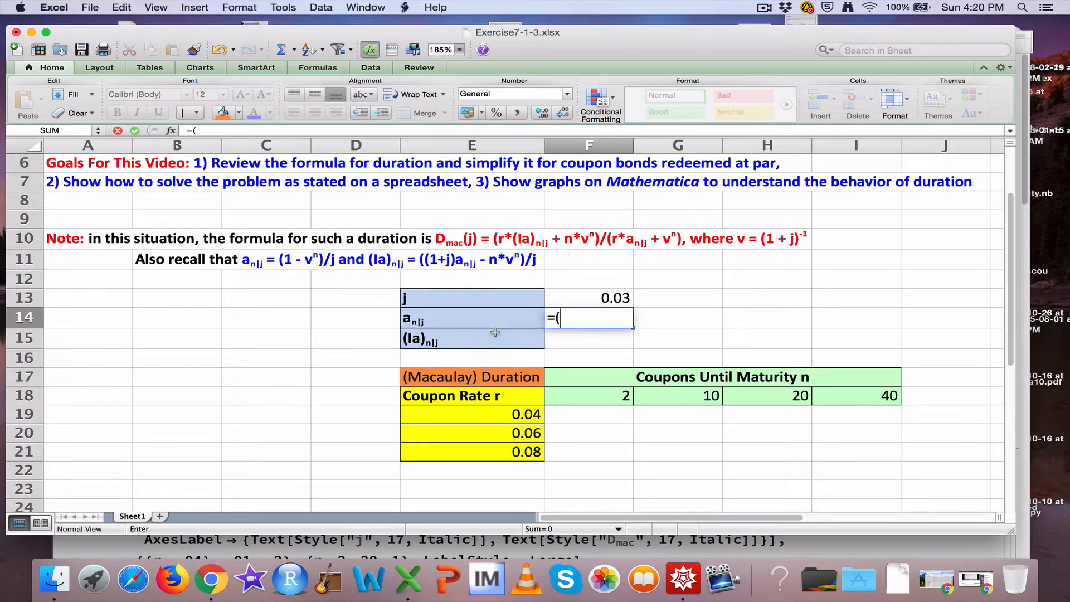
type("1-")
left_click(495, 332)
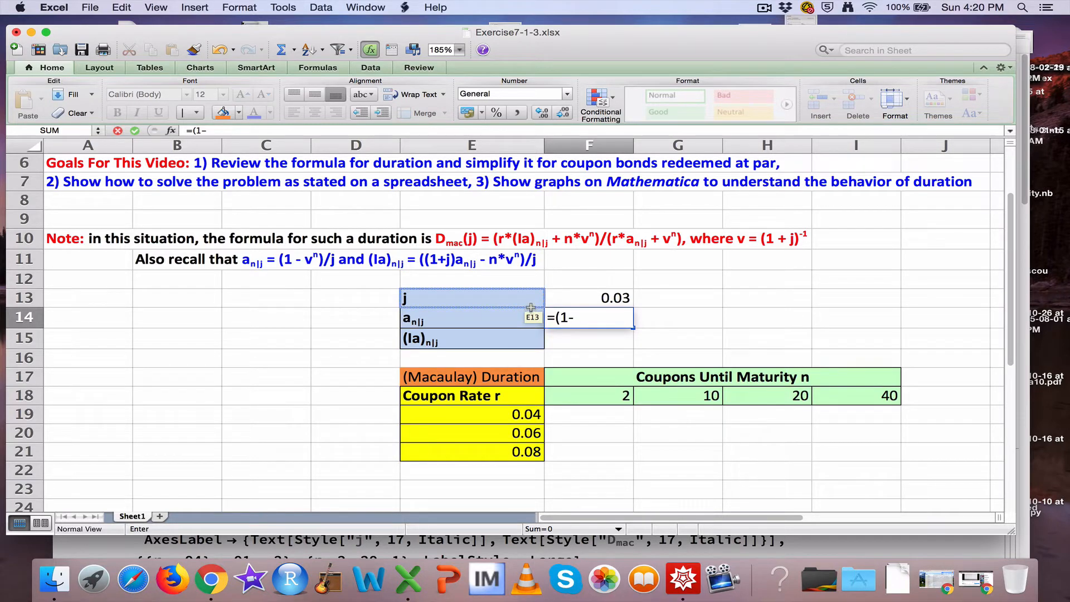
type("(1+")
left_click(561, 306)
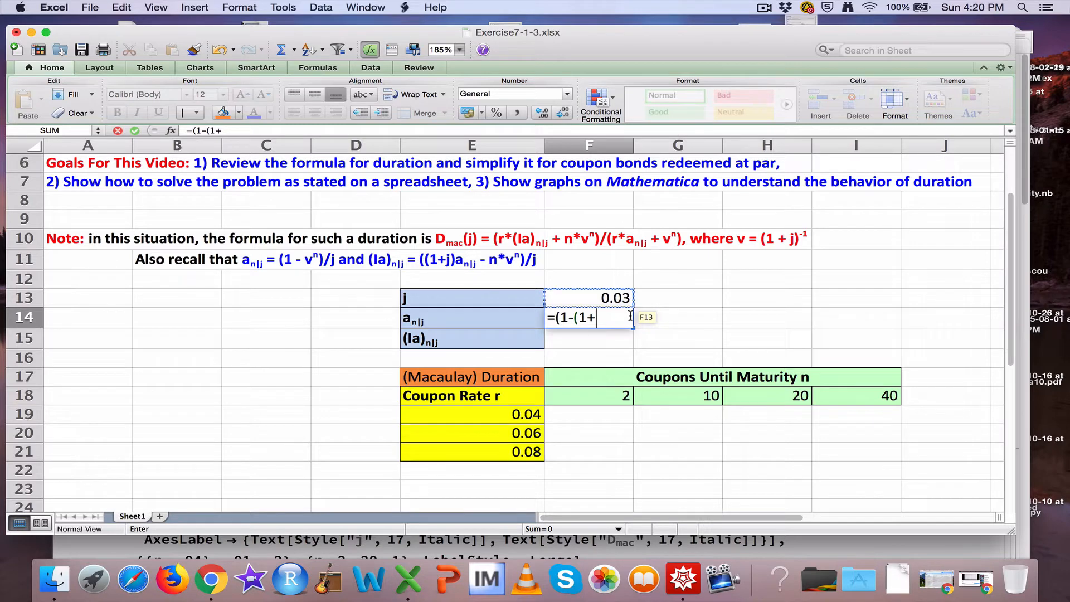
type("$F$13")
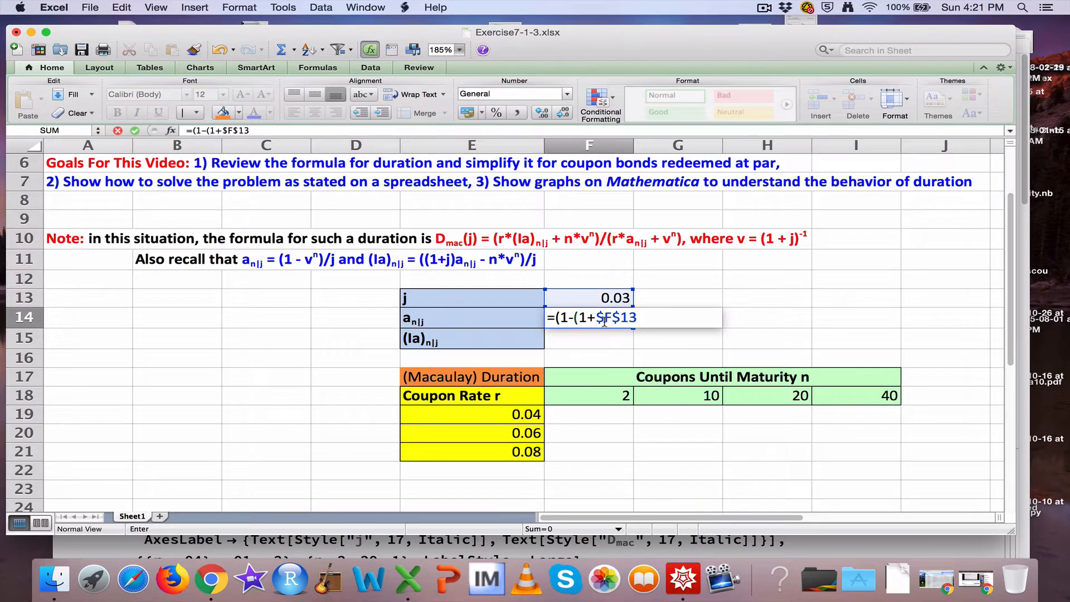
type(")")
type("^(-F")
left_click(606, 402)
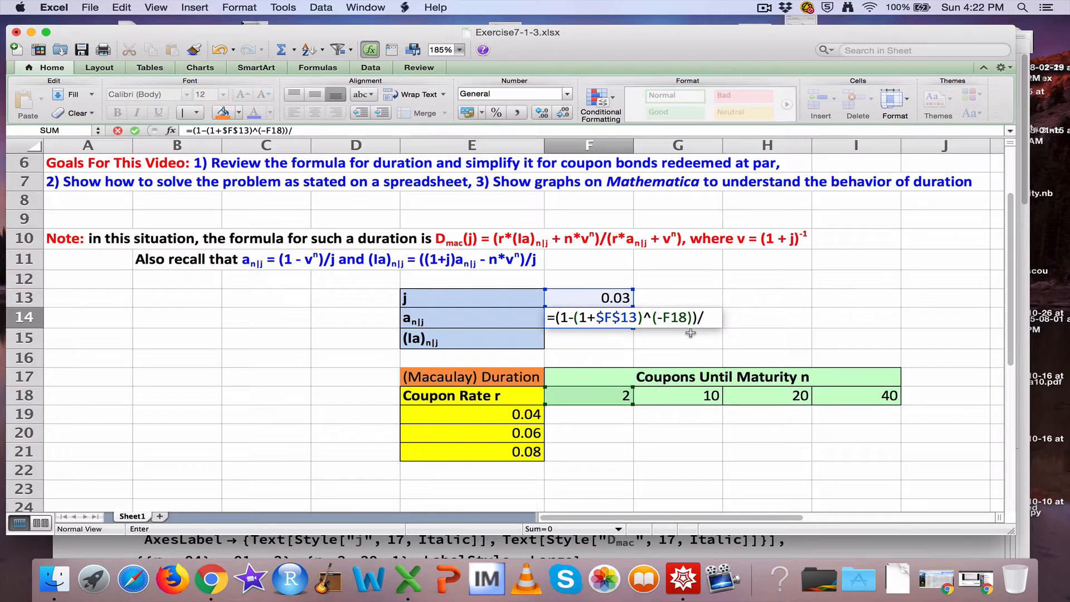
type("$F$13")
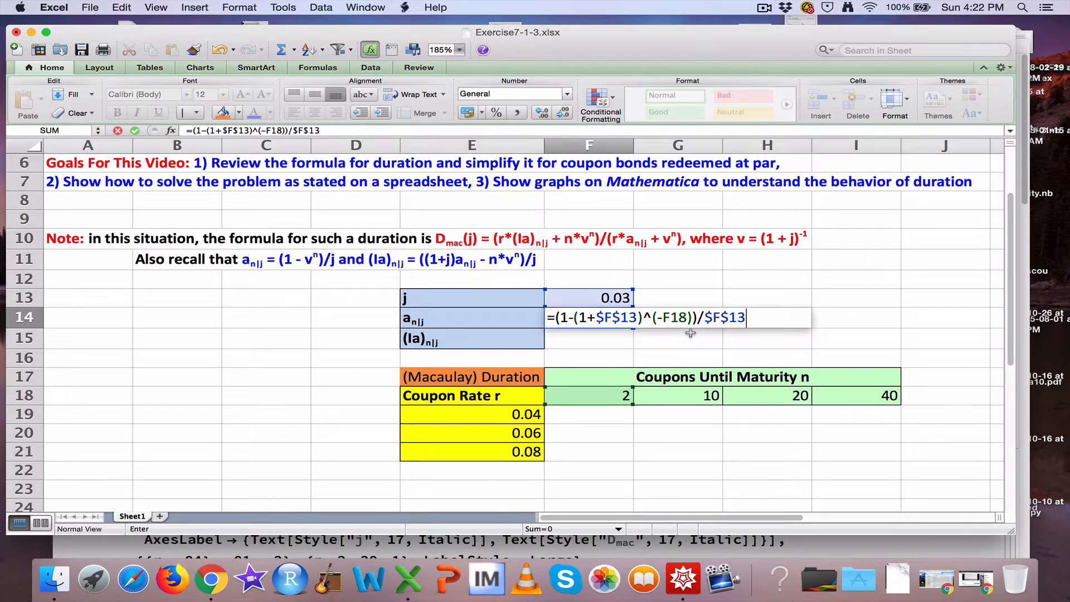
key("Return")
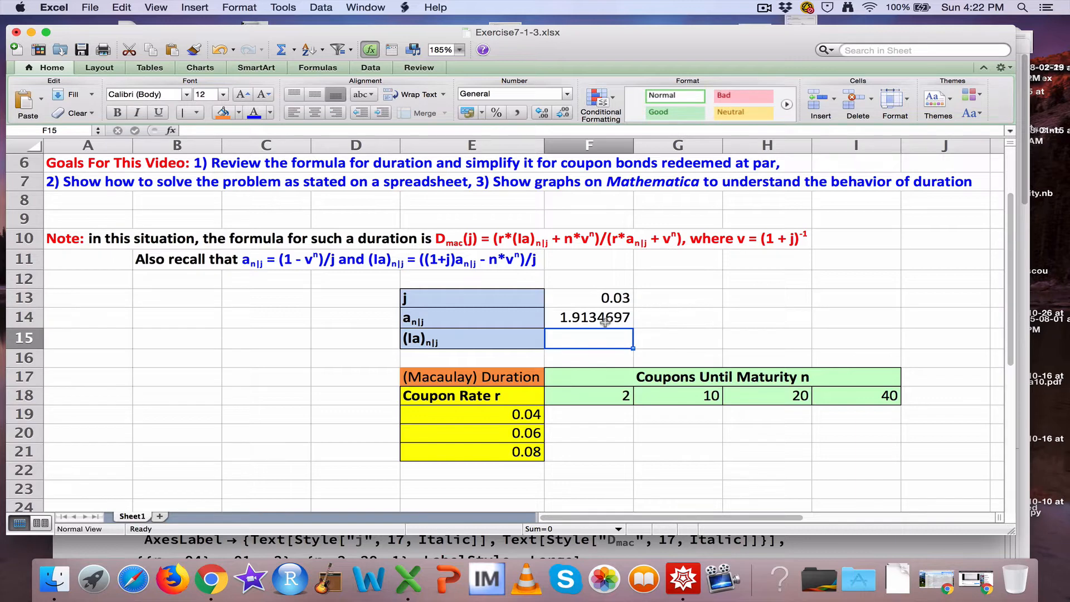
Enter the check formula =(1-(1.03)^(-2))/.03 in C14 to verify the a n|j value for n = 2.
left_click(601, 324)
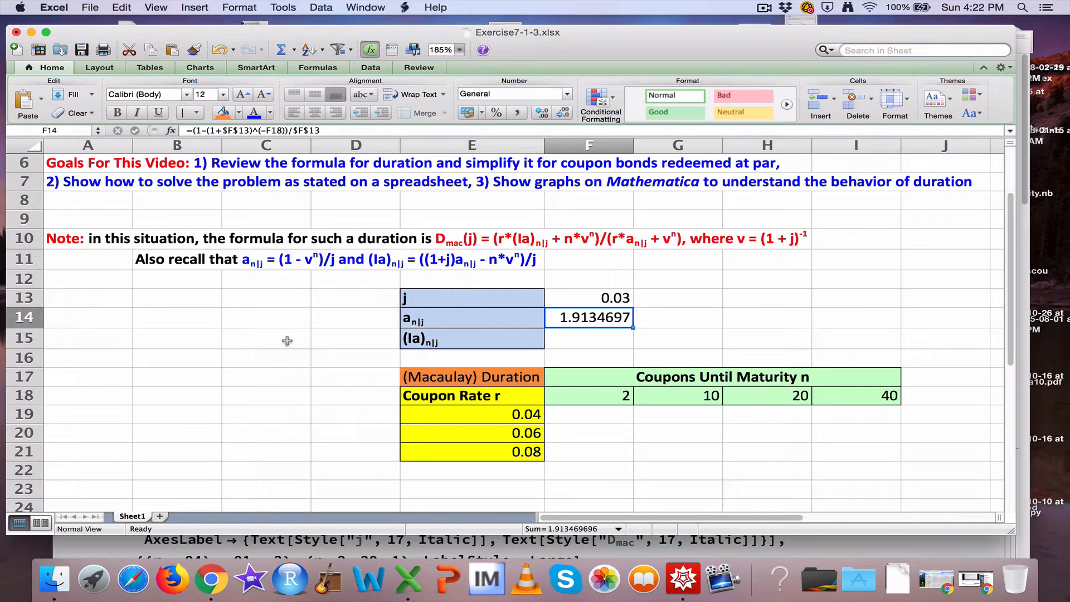
left_click(249, 324)
type("=")
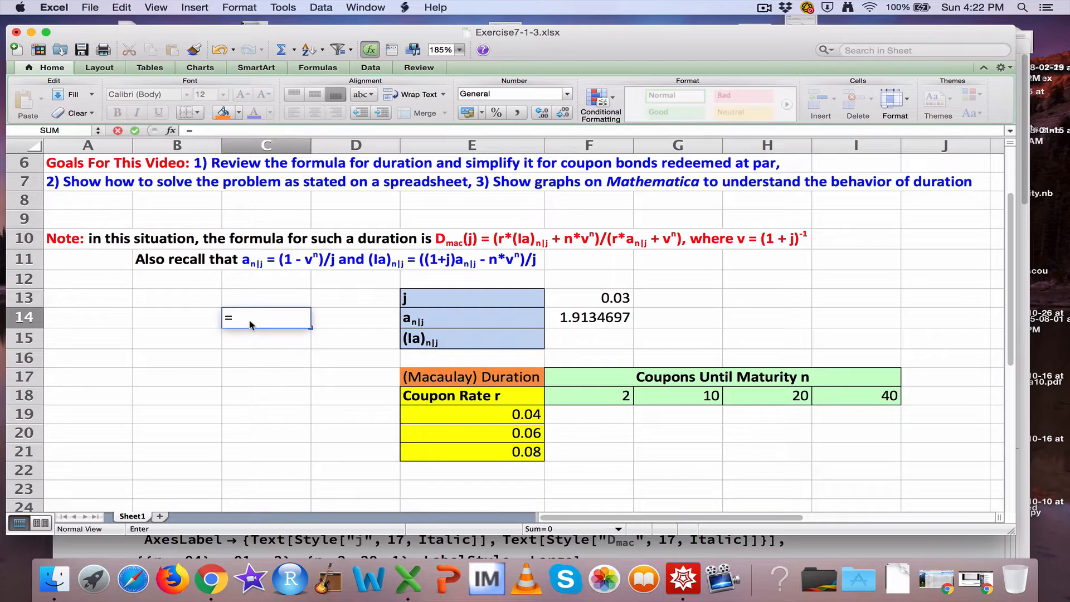
type("(1-(1.03)^(")
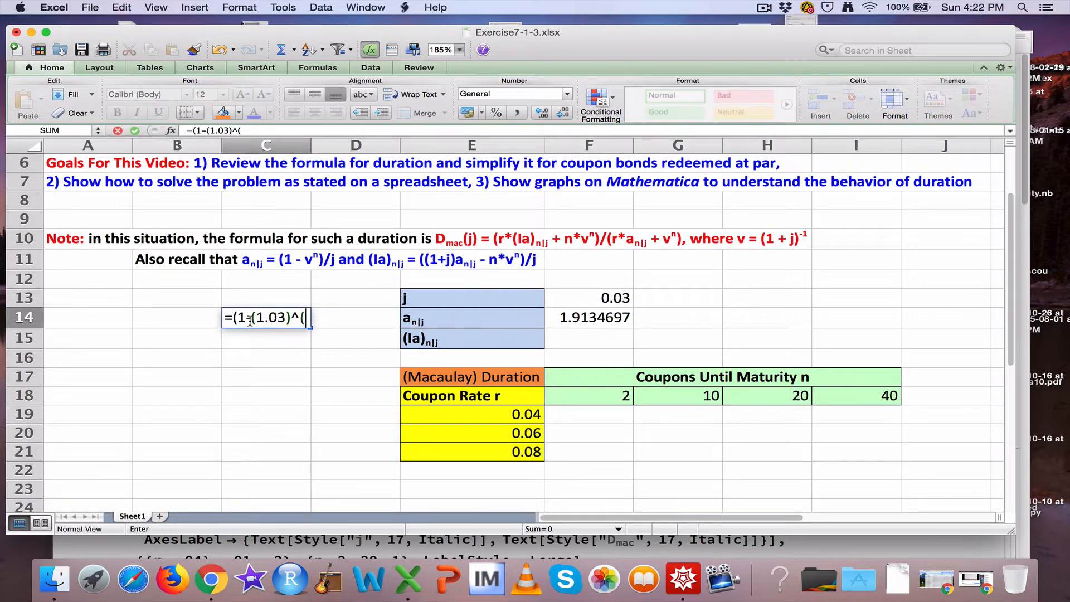
type("-2))/.03")
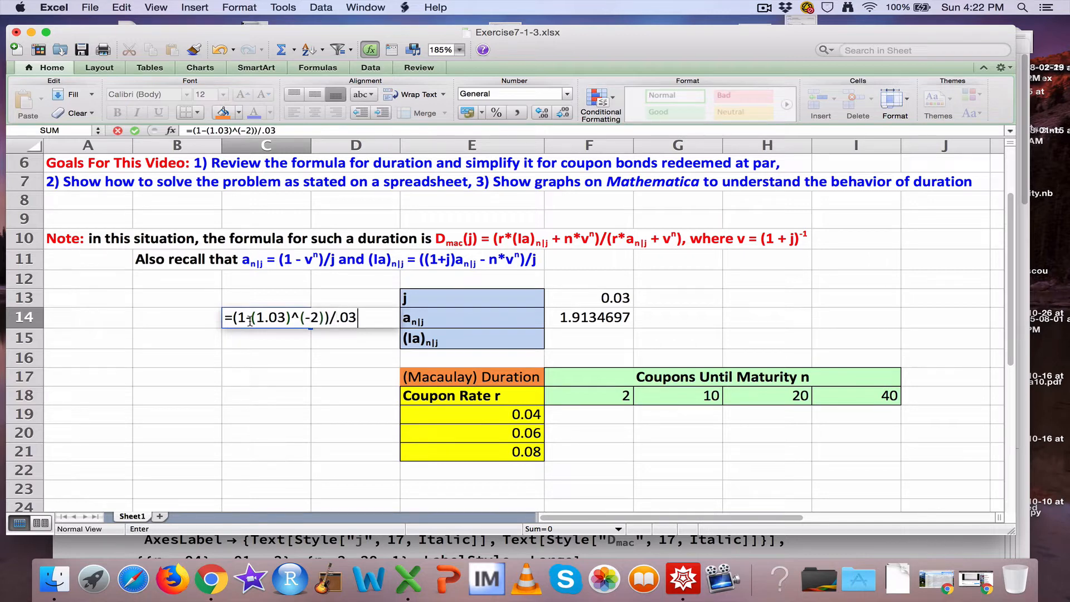
key("Return")
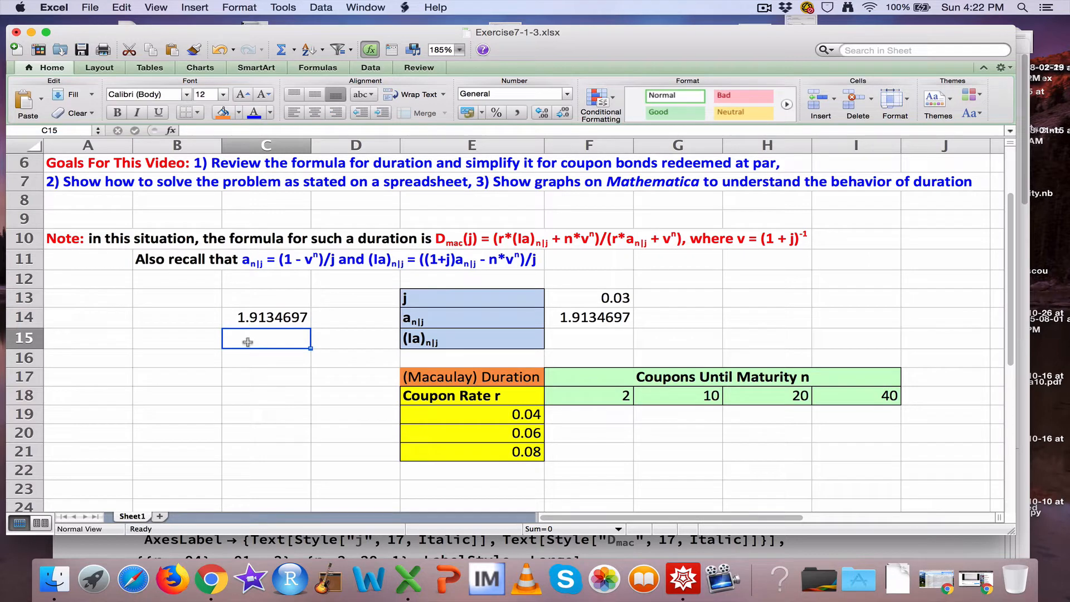
Fill the a n|j formula from F14 across to I14 to cover all four maturities.
left_click(596, 322)
left_click(599, 402)
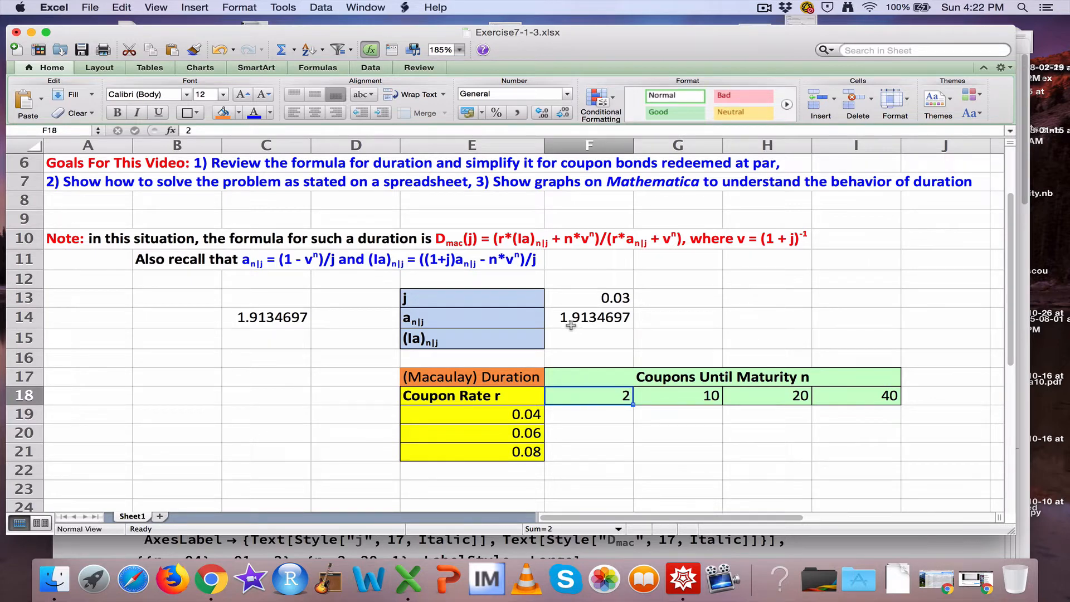
left_click(574, 300)
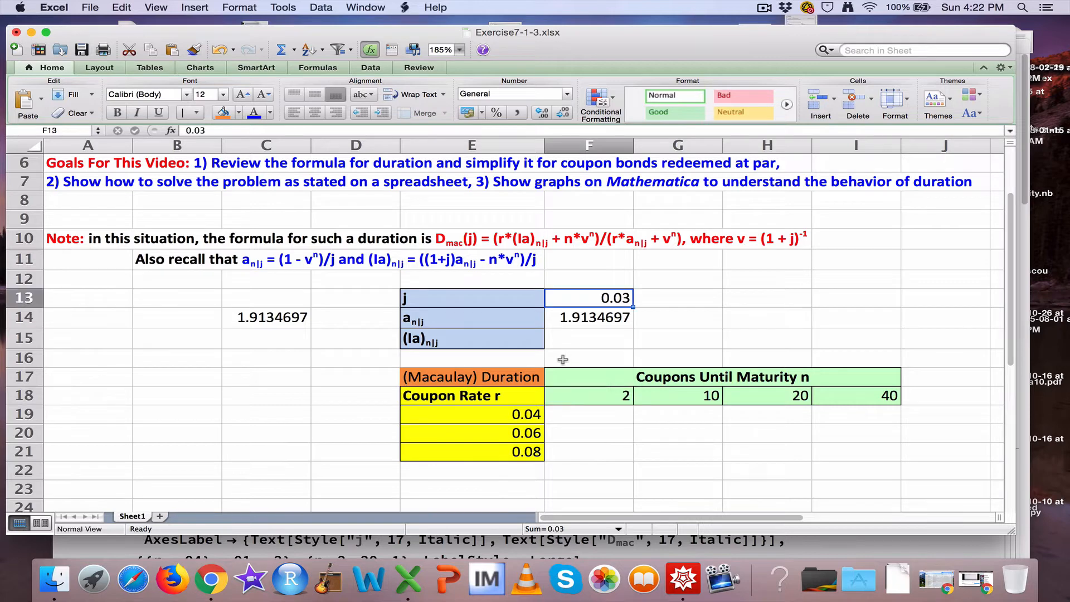
left_click(578, 321)
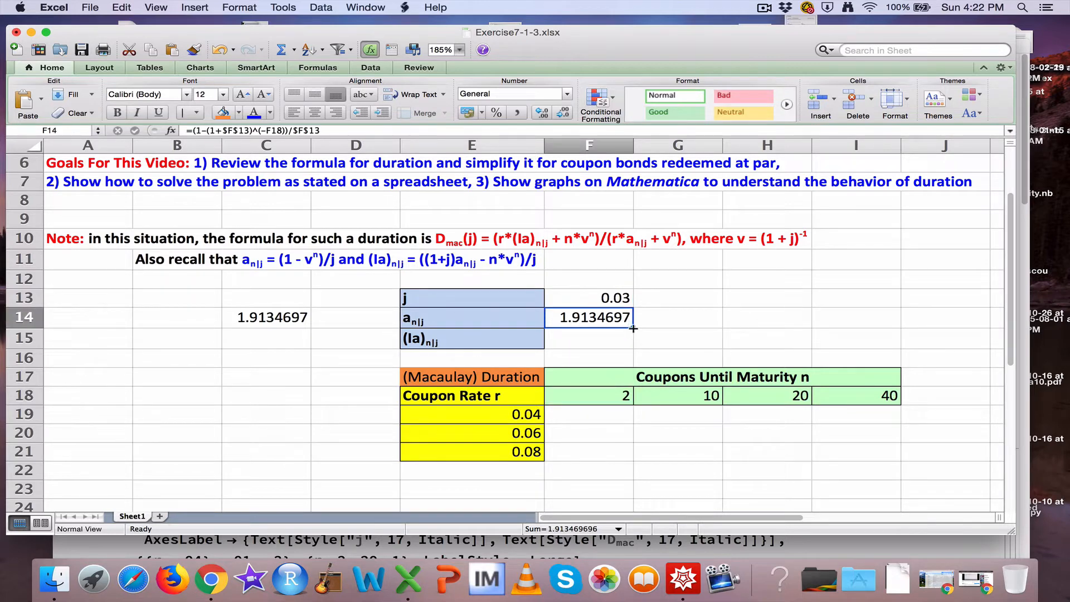
left_click_drag(633, 329, 857, 329)
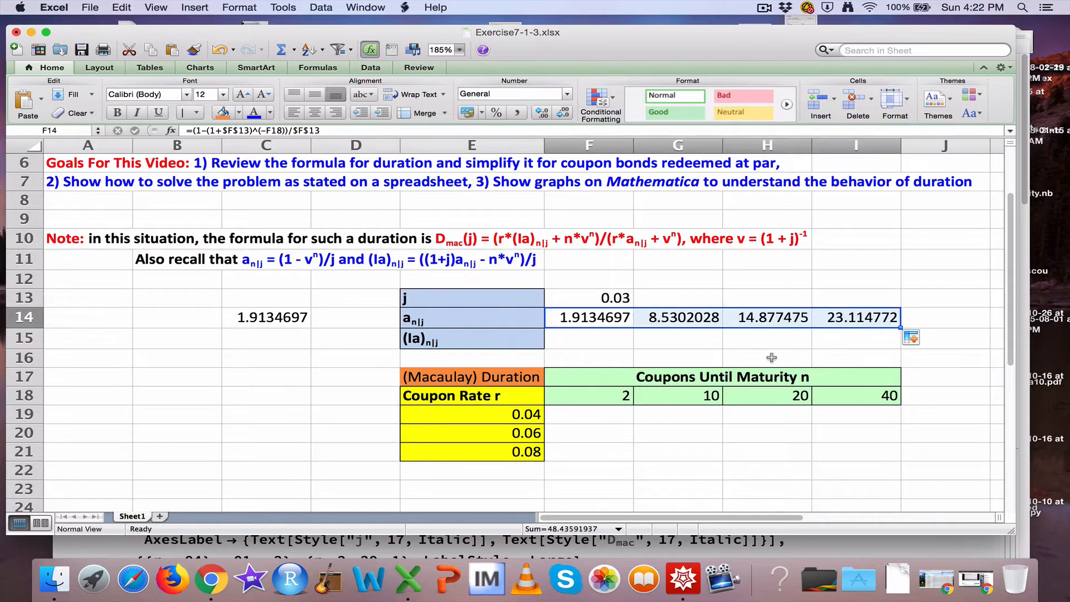
left_click(753, 345)
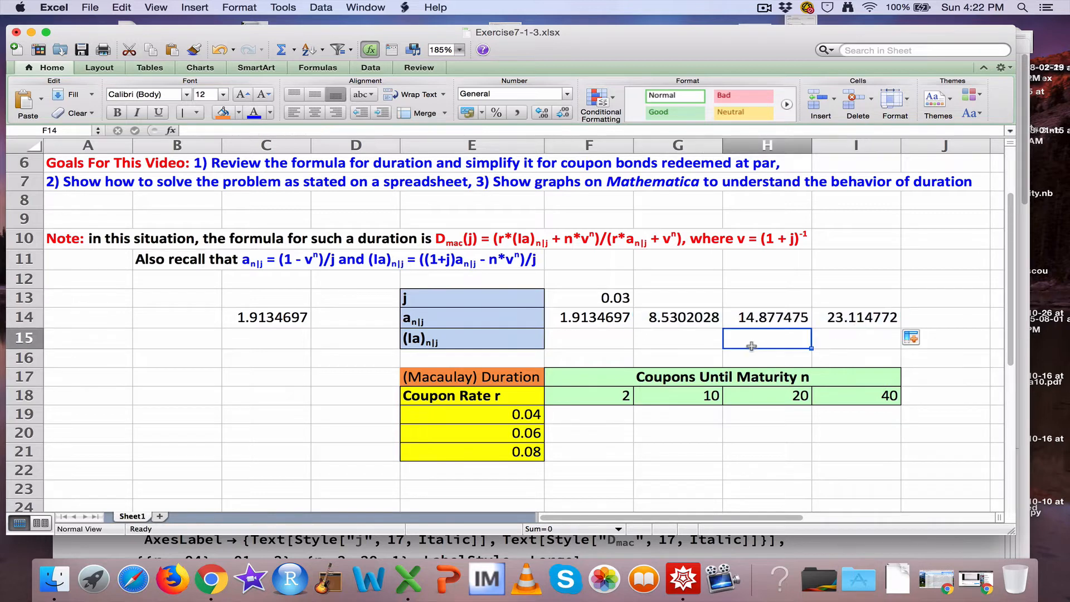
Change the exponent in the C14 check formula to -40 and compare the result with the a n|j value in I14.
left_click(290, 326)
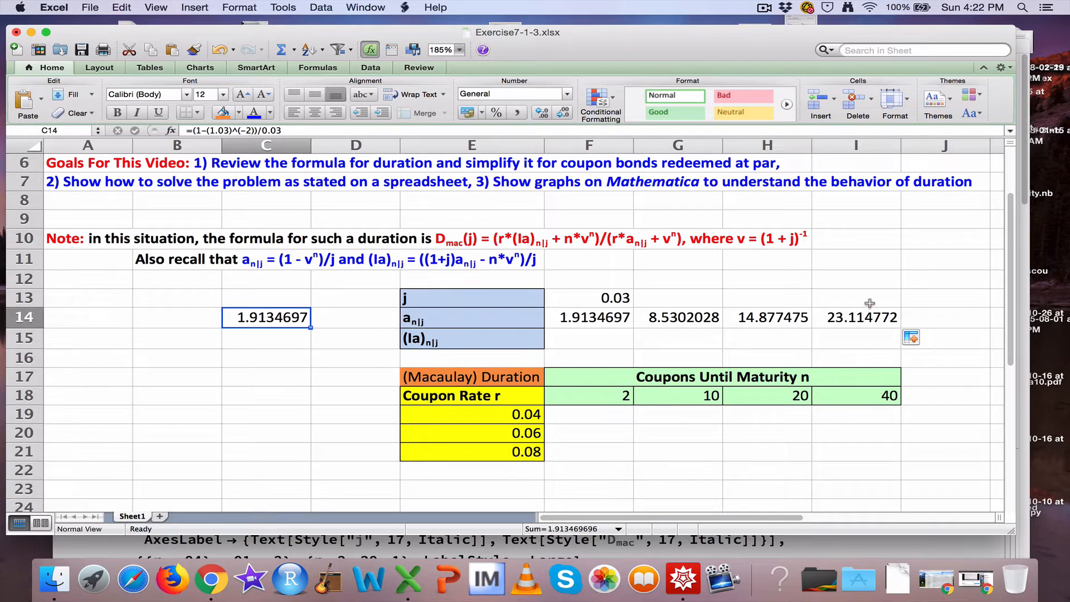
left_click(249, 129)
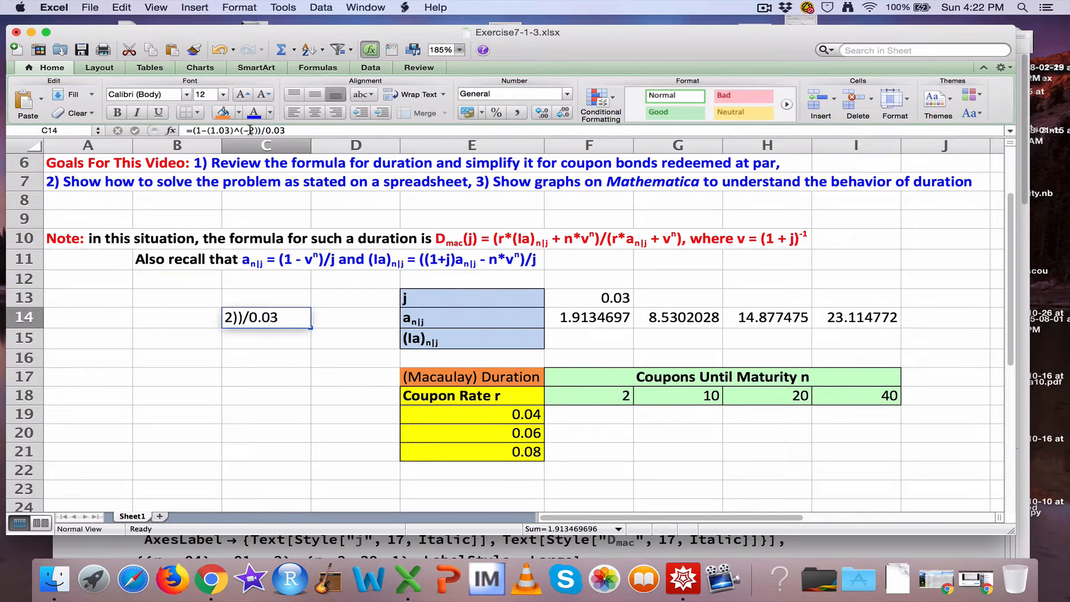
key("Delete")
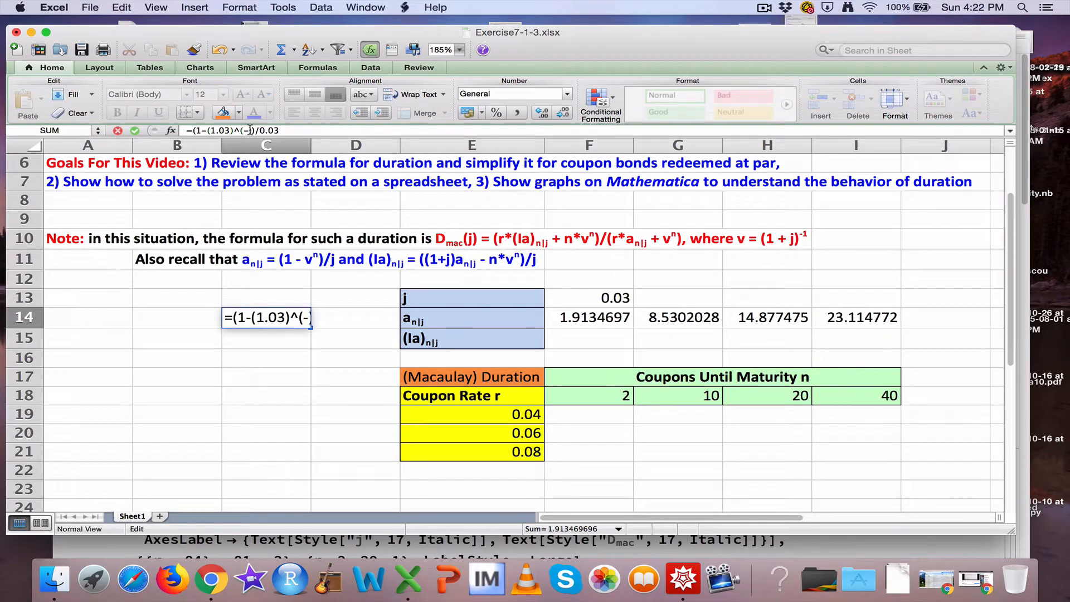
type("40")
key("Return")
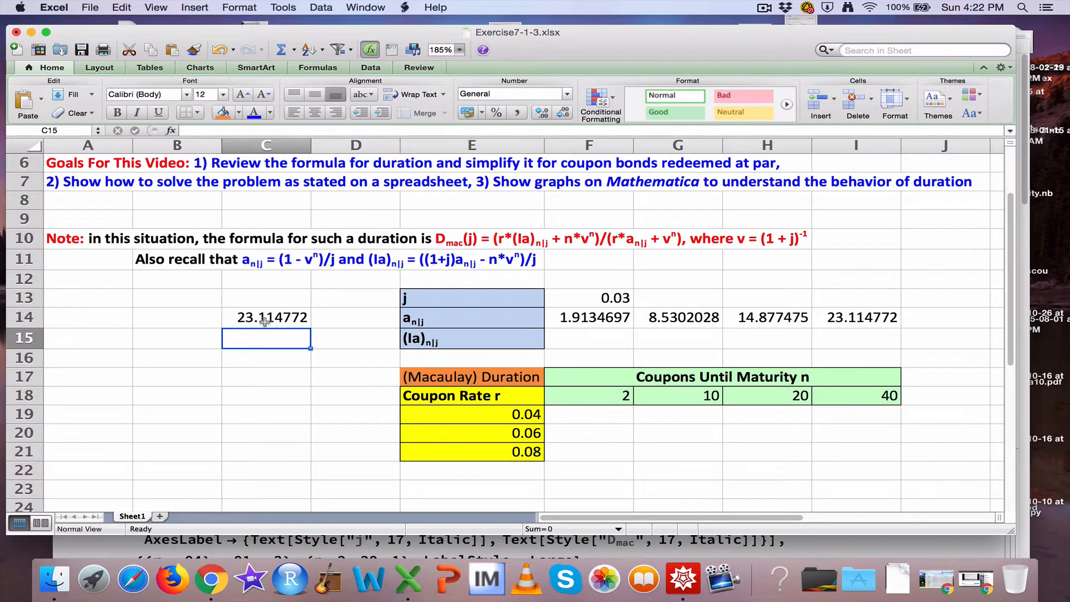
left_click(265, 322)
left_click(836, 315)
Clear the check calculation in C14 by copying the empty cell C15 over it.
left_click(298, 346)
key("super+c")
key("Up")
key("super+v")
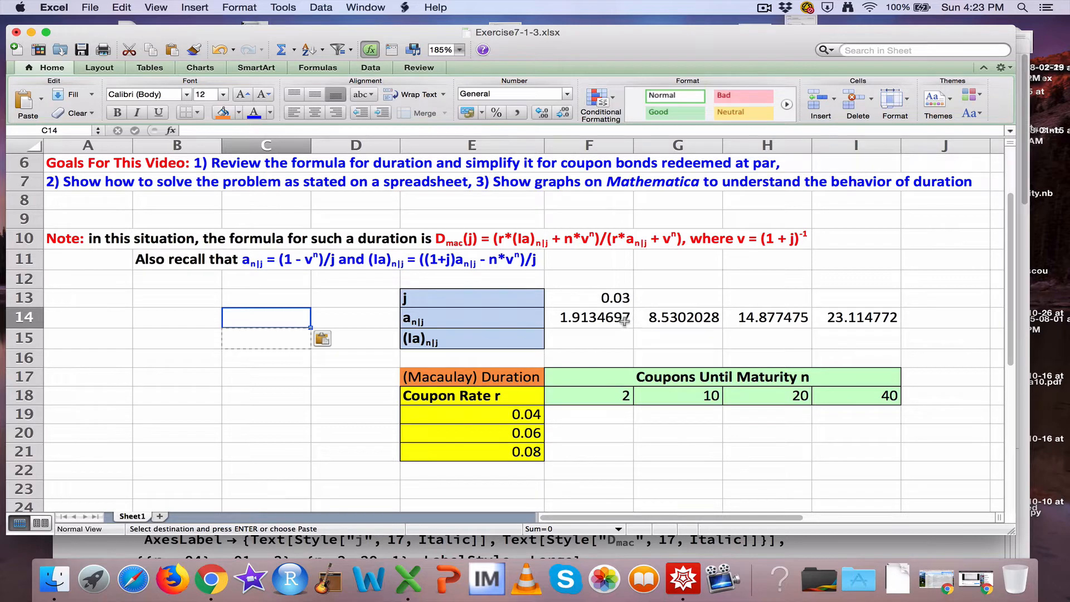
Compare each a n|j value in F14:I14 with the matching number of coupons in row 18.
left_click(620, 319)
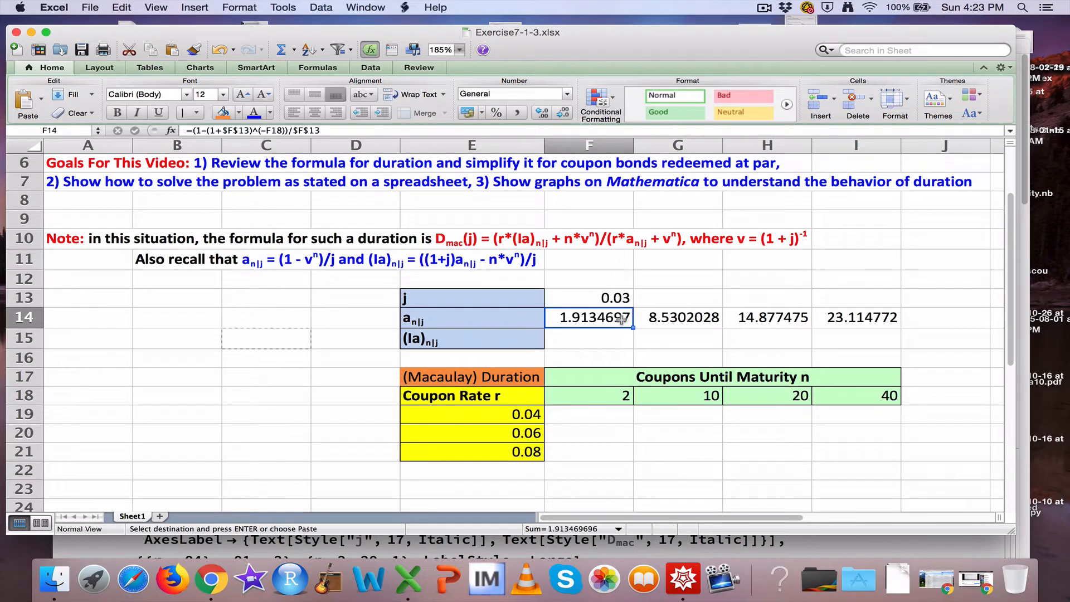
left_click(605, 398)
left_click(672, 319)
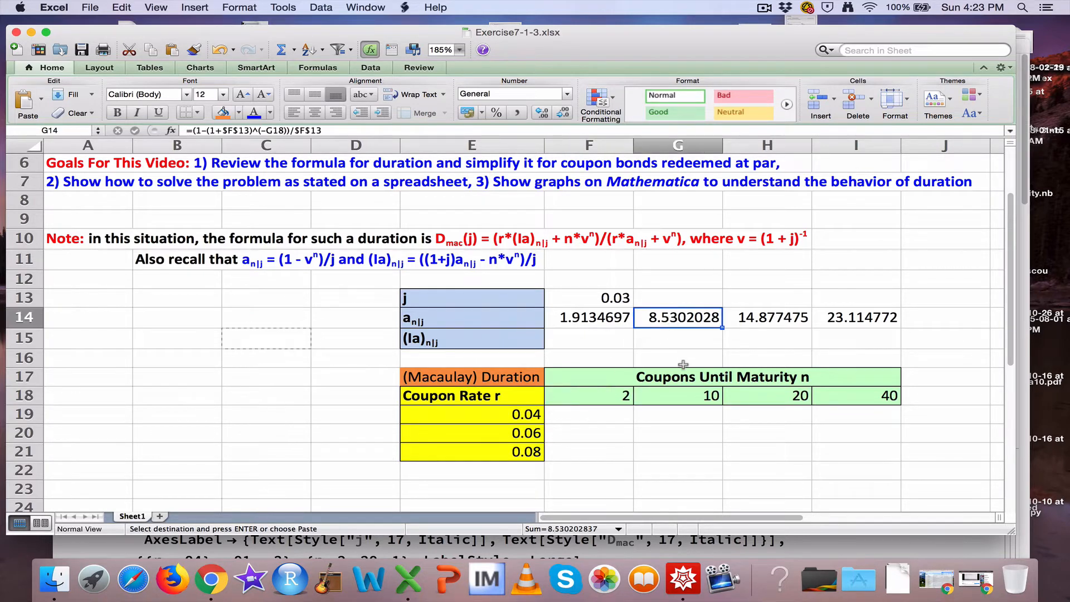
left_click(685, 394)
left_click(757, 323)
left_click(771, 399)
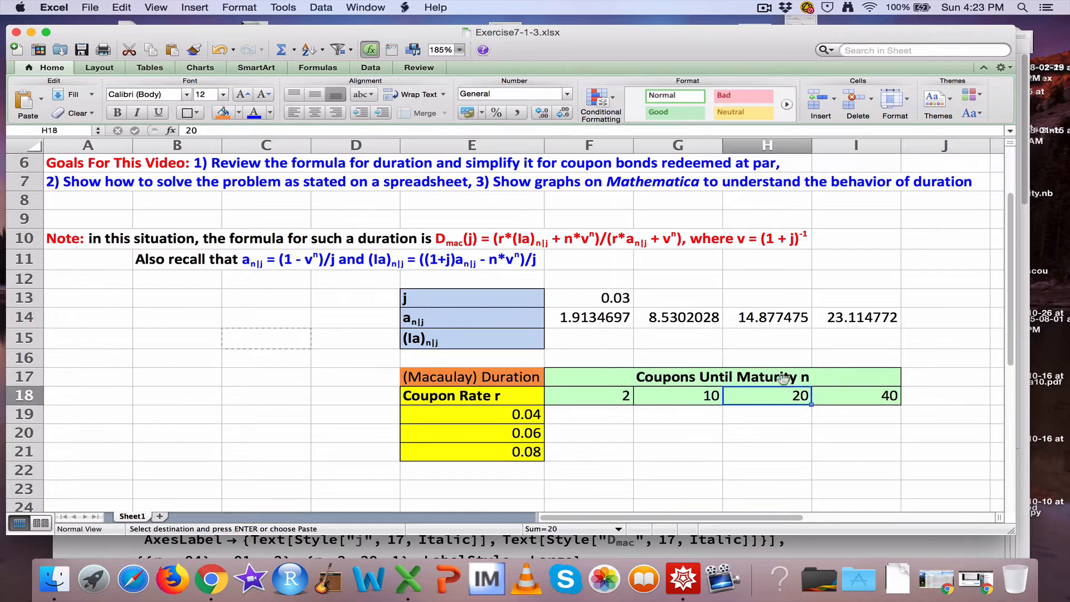
left_click(845, 324)
left_click(845, 397)
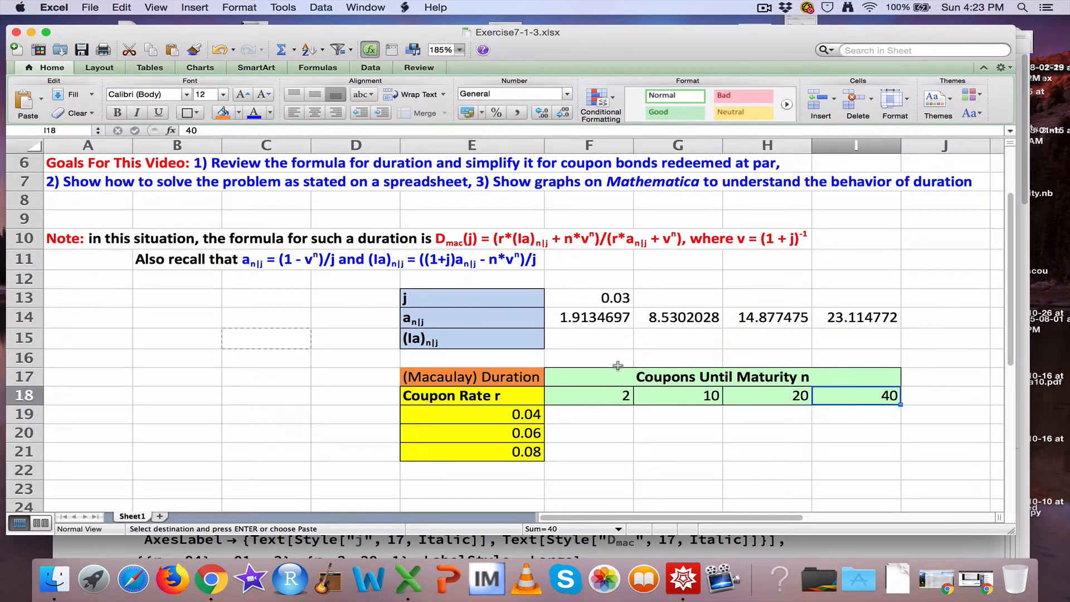
Review the (Ia) n|j formula in row 11 alongside the a n|j values in row 14 and the empty cells F15:I15.
left_click(584, 326)
left_click(582, 340)
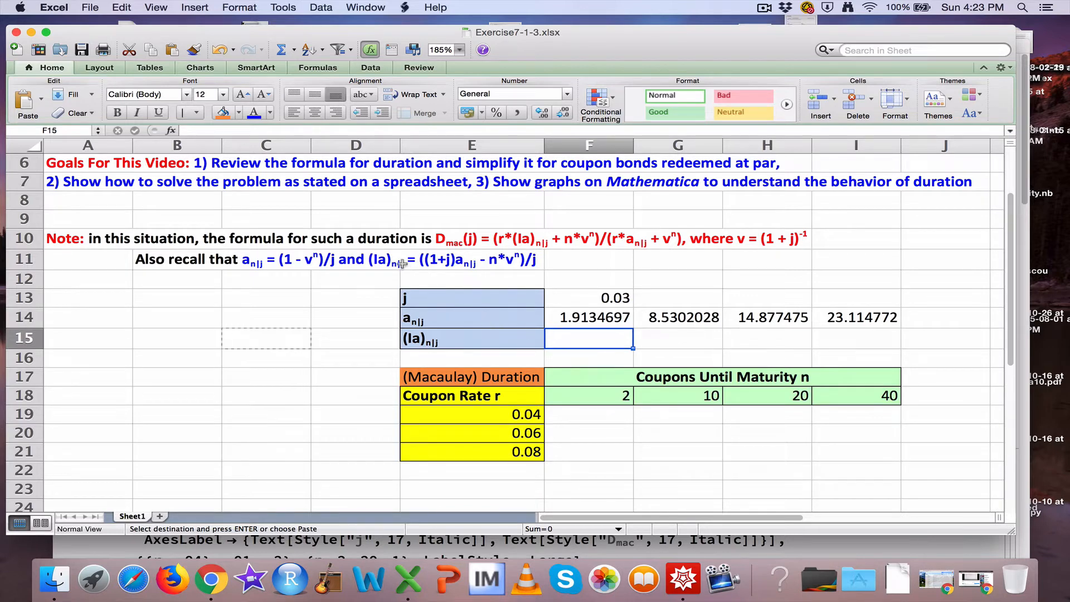
left_click_drag(389, 263, 515, 263)
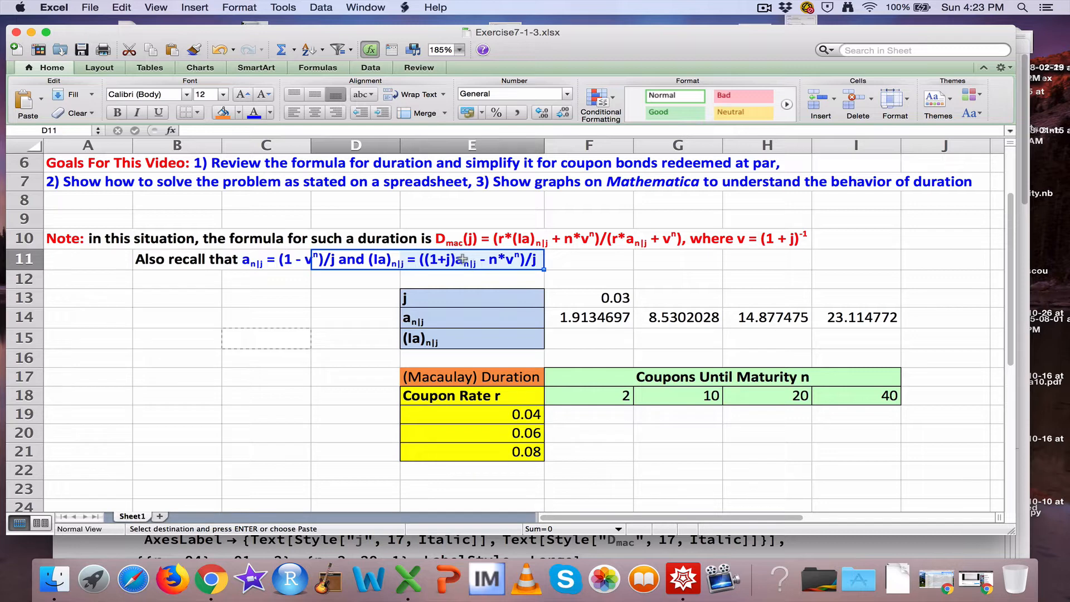
left_click(570, 323)
left_click(669, 321)
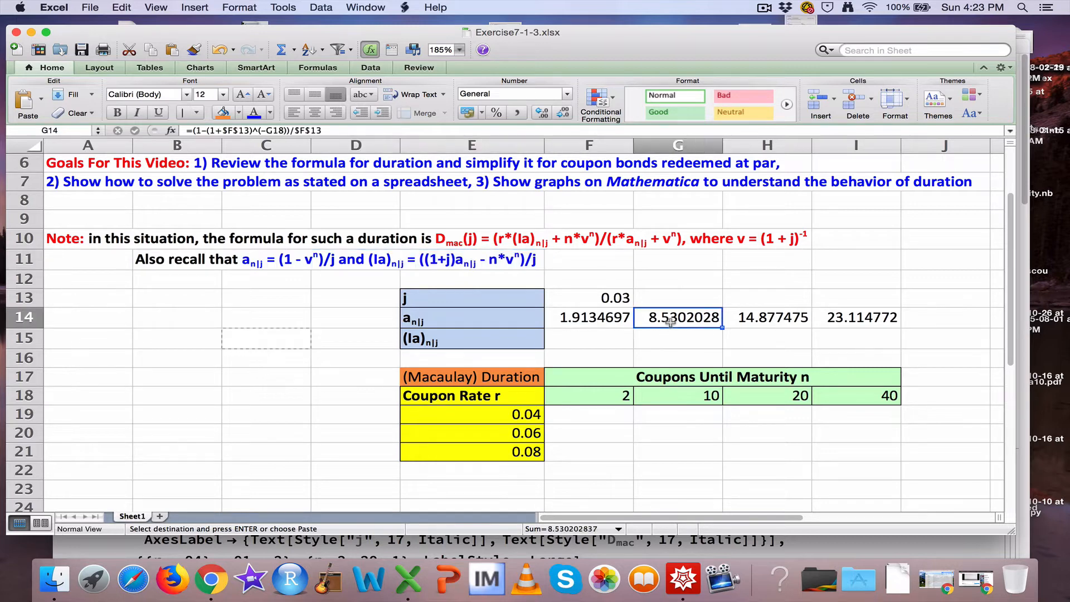
left_click(759, 321)
left_click_drag(622, 337, 839, 348)
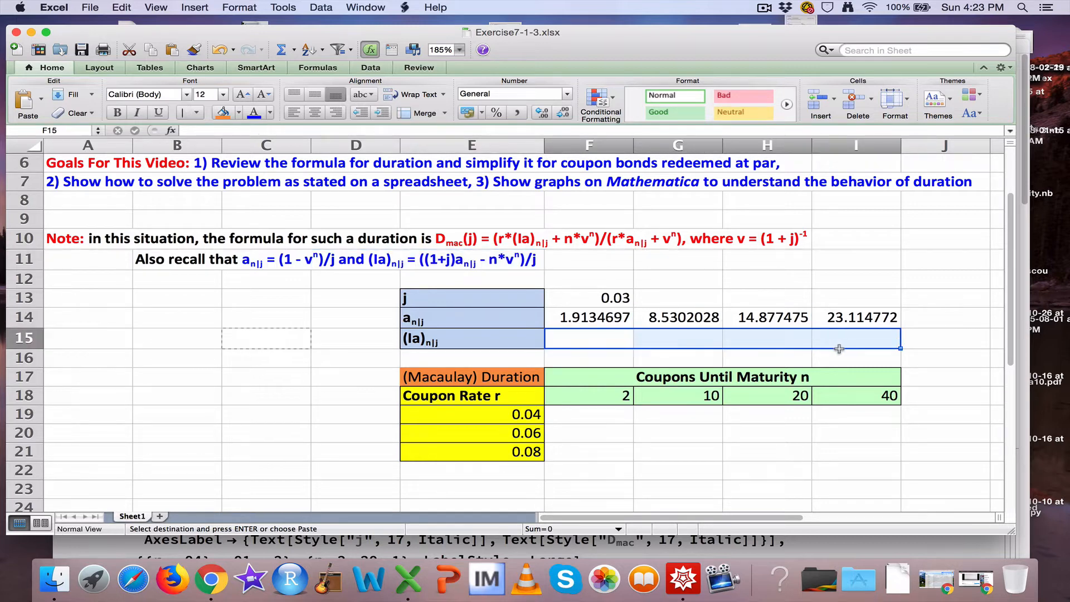
Enter the (Ia) n|j formula =((1+$F$13)*F14-F18*(1+$F$13)^(-F18))/$F$13 in cell F15.
left_click(608, 341)
type("=")
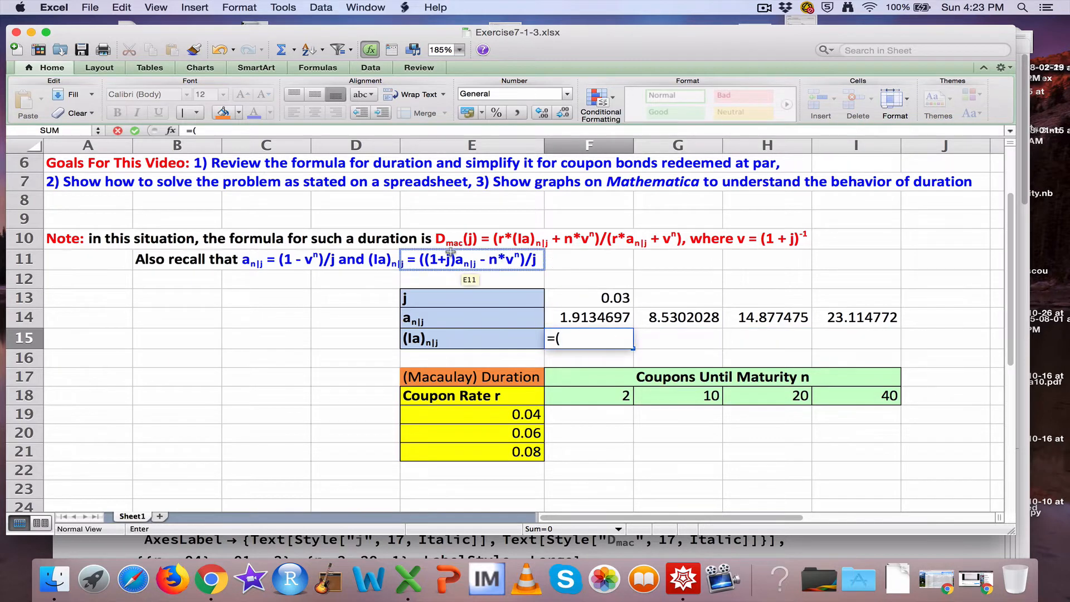
type("(")
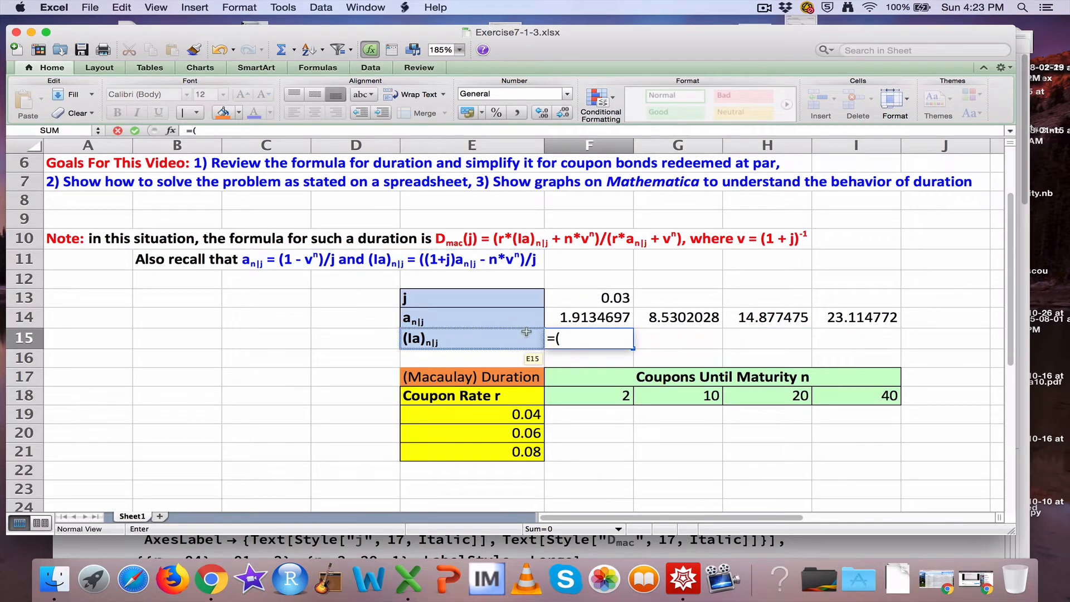
type("(1+")
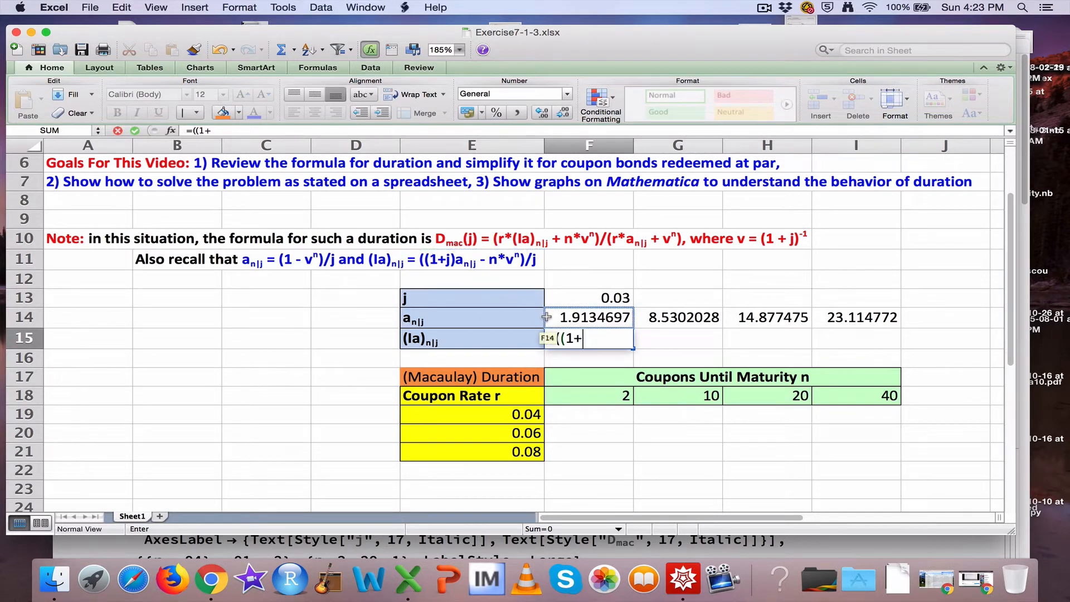
type("$F$13")
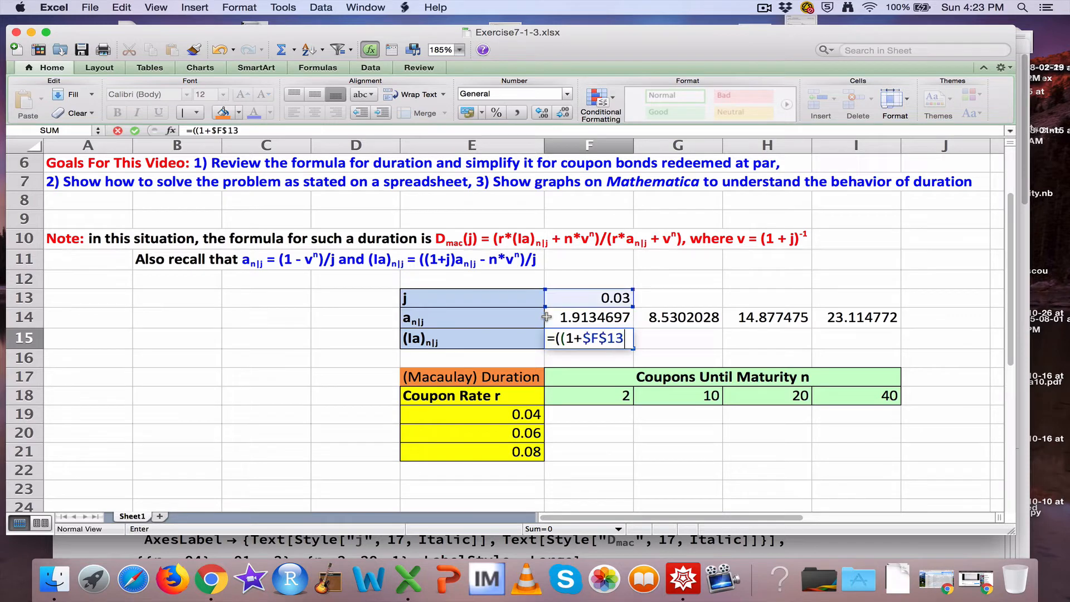
type(")*")
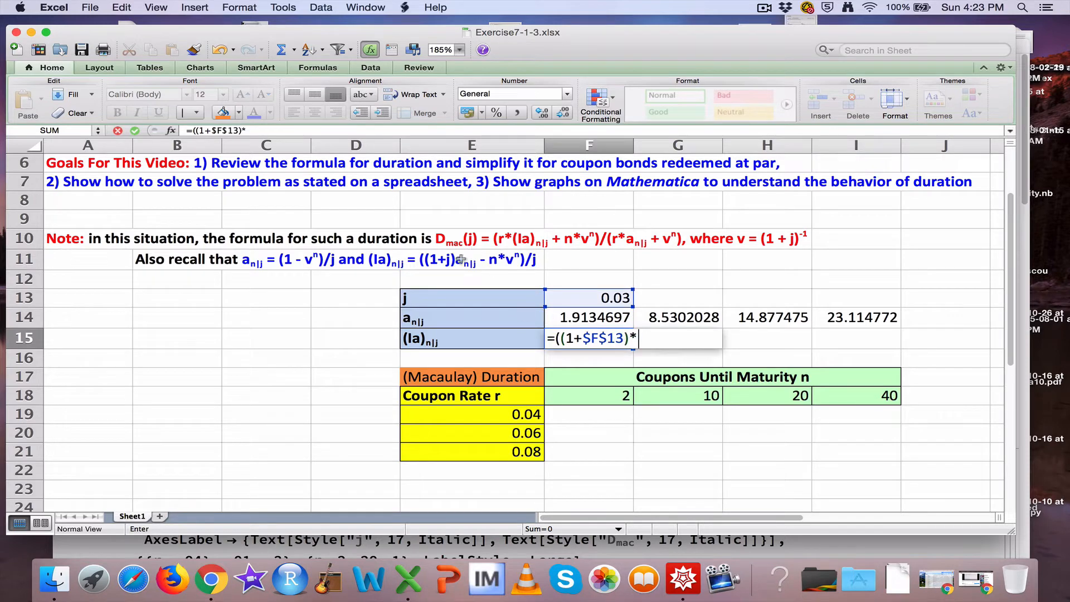
left_click(572, 316)
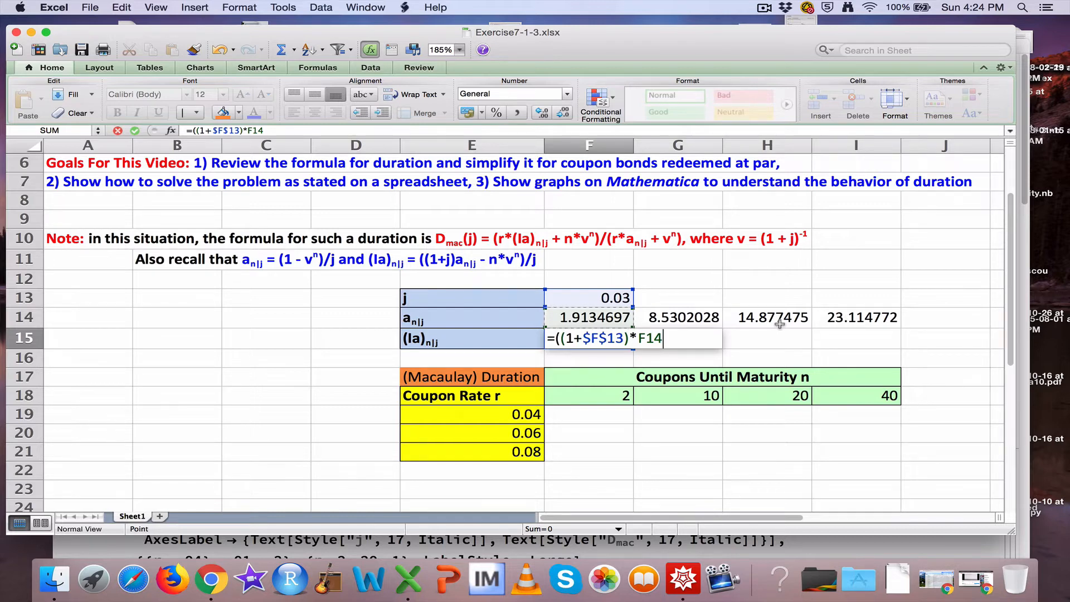
type("-")
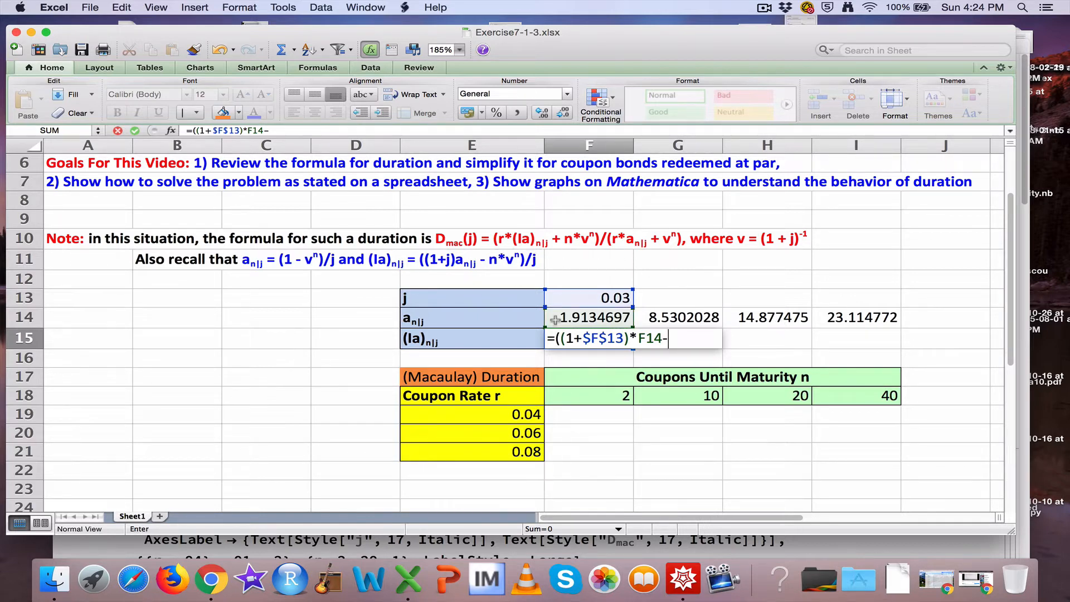
left_click(590, 397)
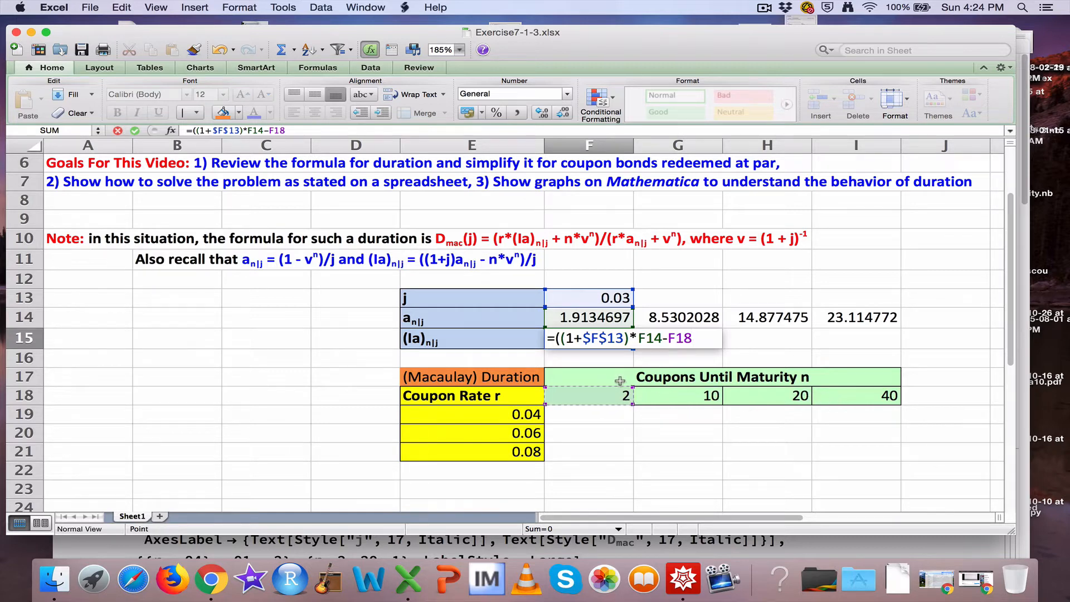
type("*(1+")
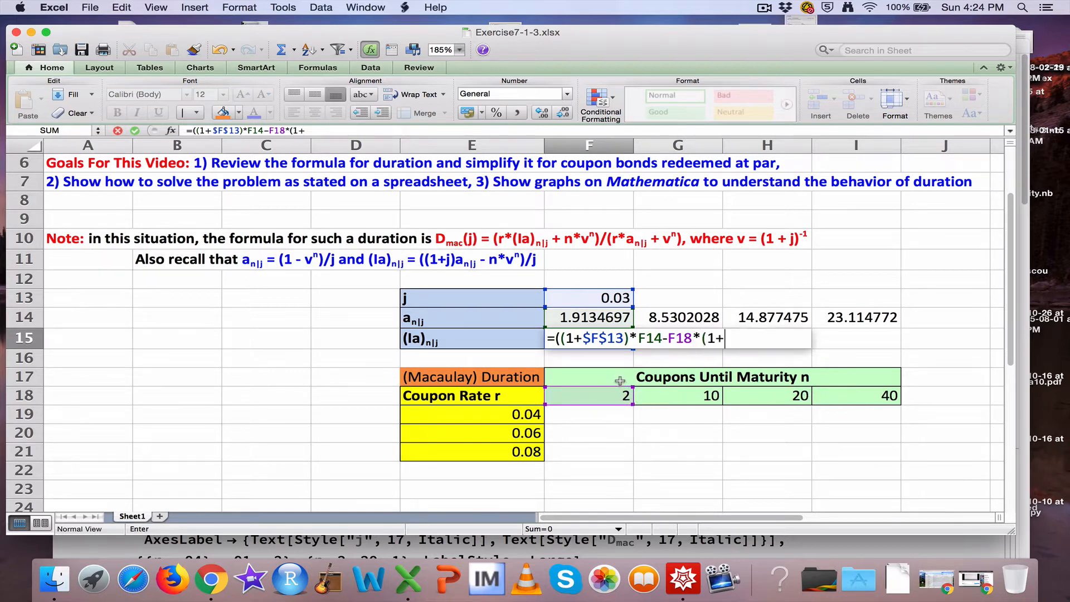
type("$F$13)^(-")
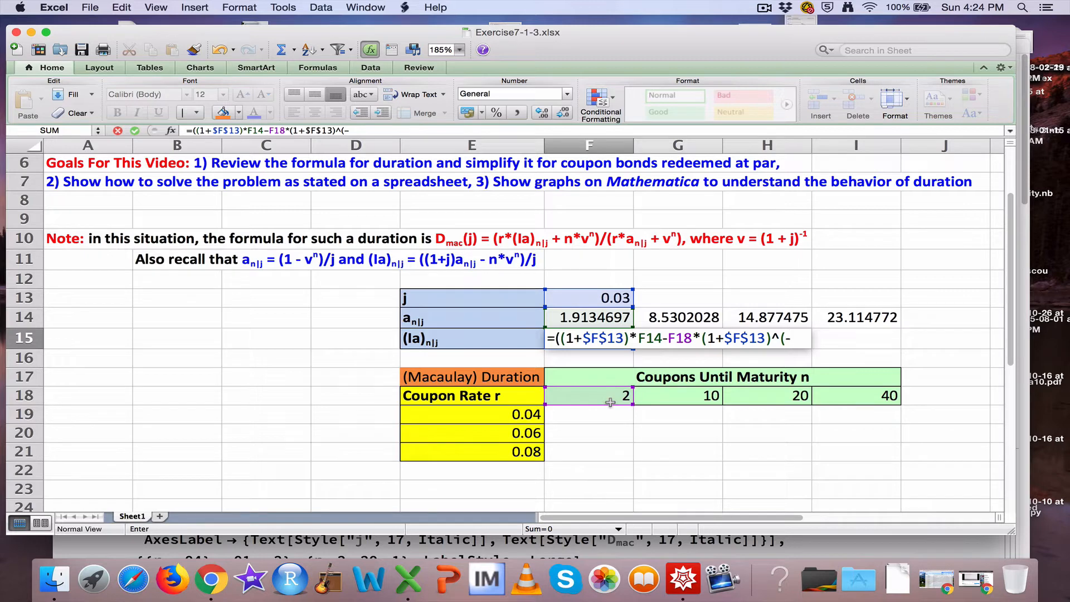
left_click(610, 402)
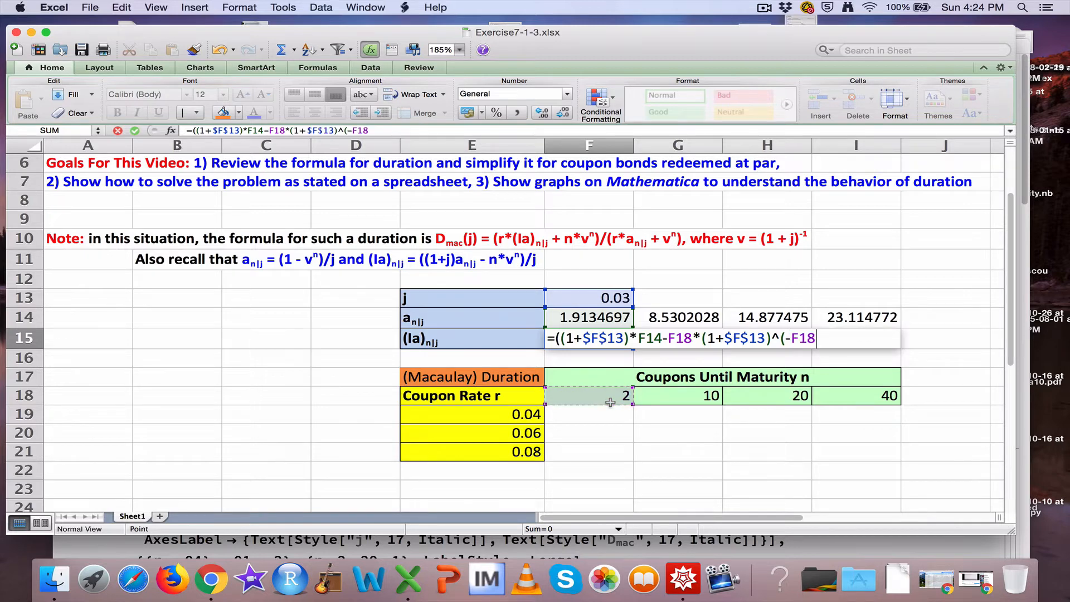
type("))")
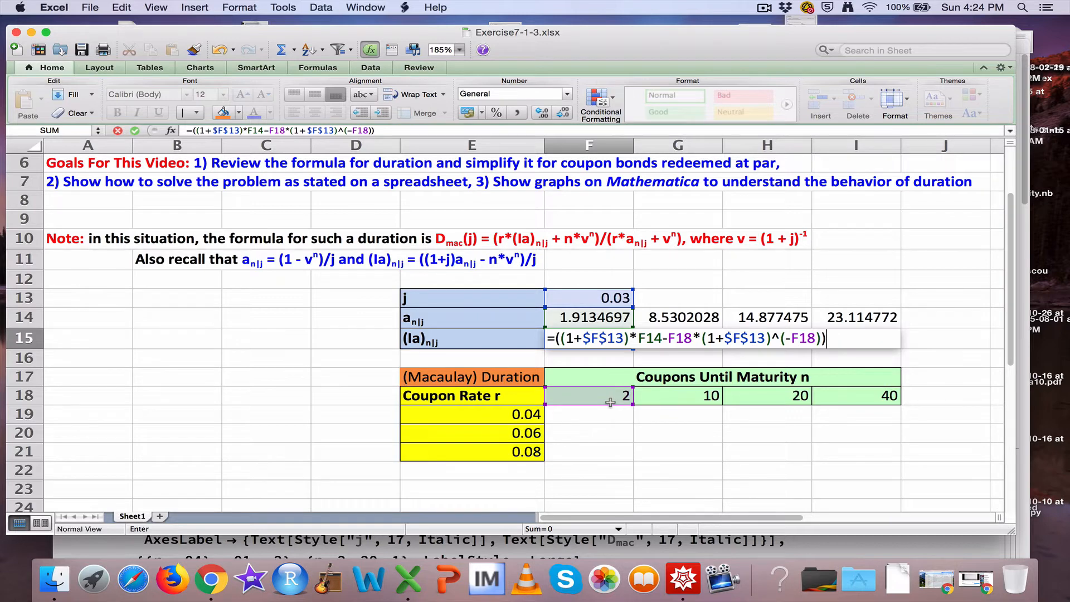
type("/$F$13")
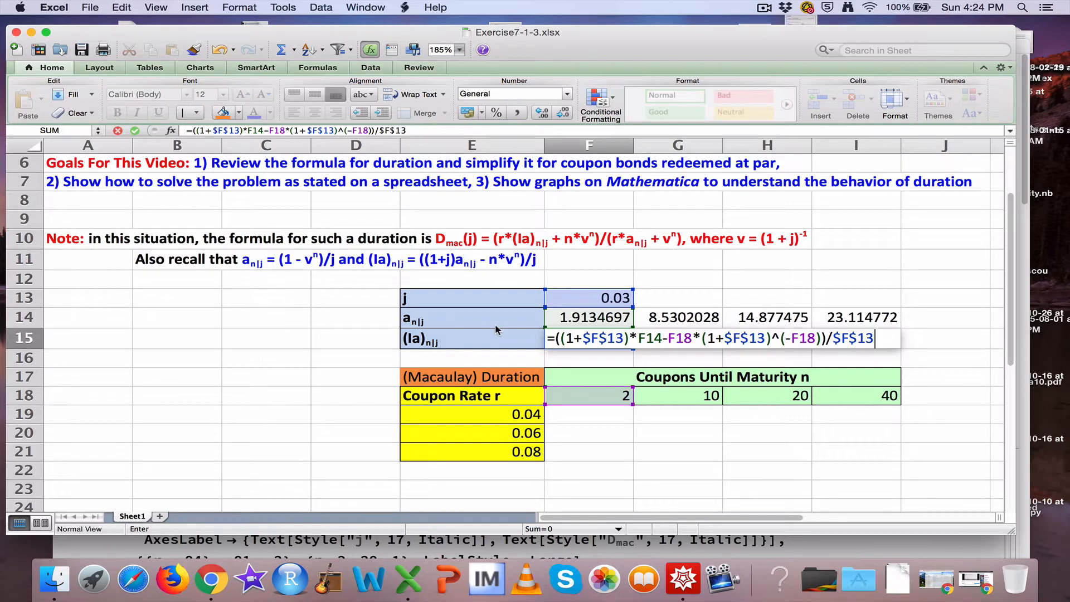
key("Return")
Fill the (Ia) n|j formula from F15 across to I15 to cover all four maturities.
left_click(615, 341)
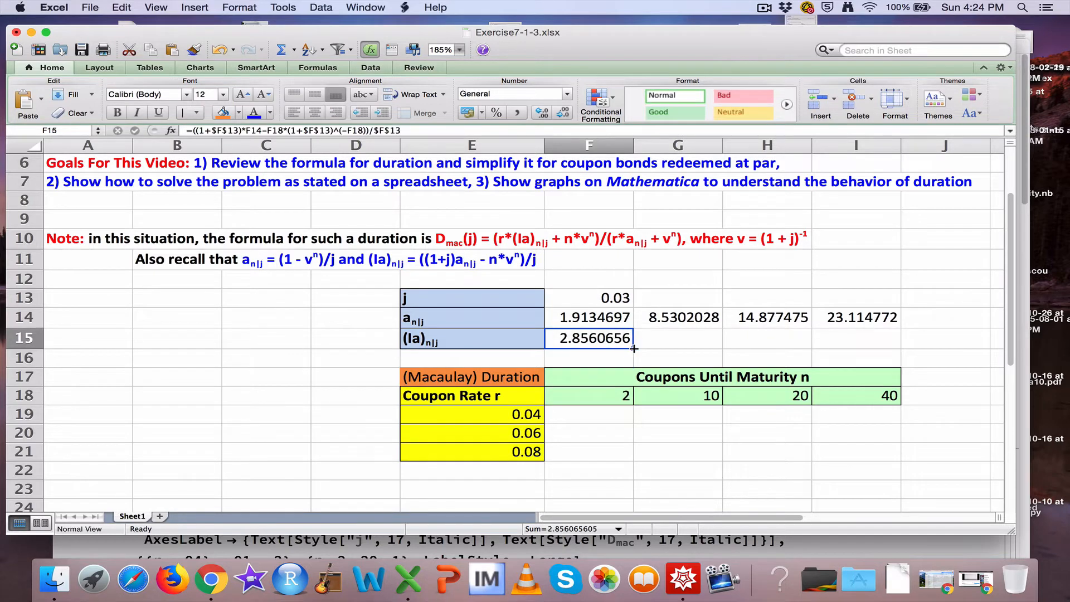
left_click_drag(633, 348, 862, 352)
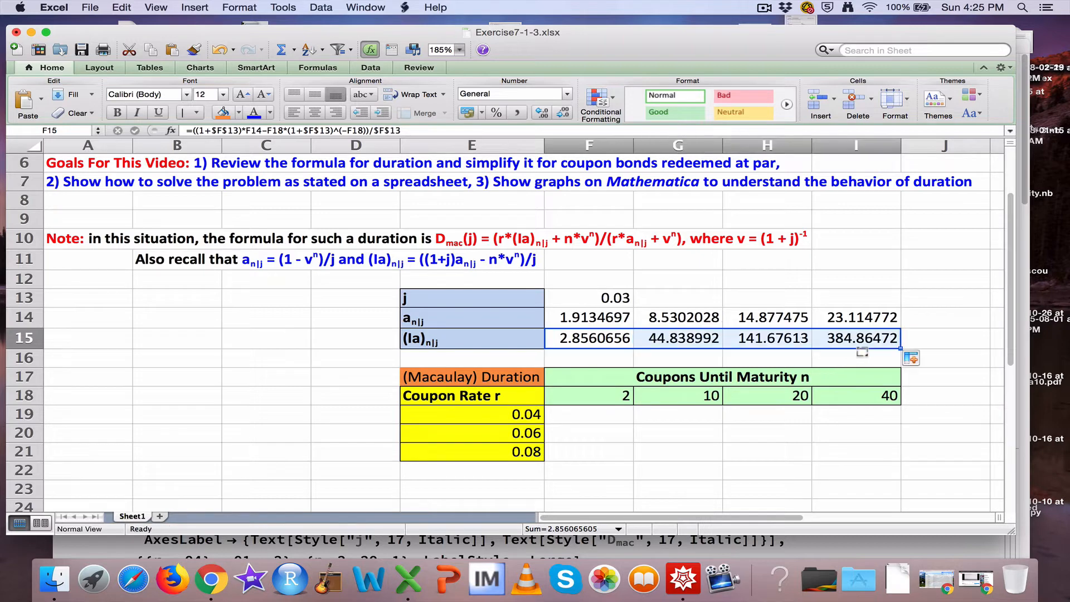
Compare each (Ia) n|j value in F15:I15 with the a n|j value above it in row 14.
left_click(859, 314)
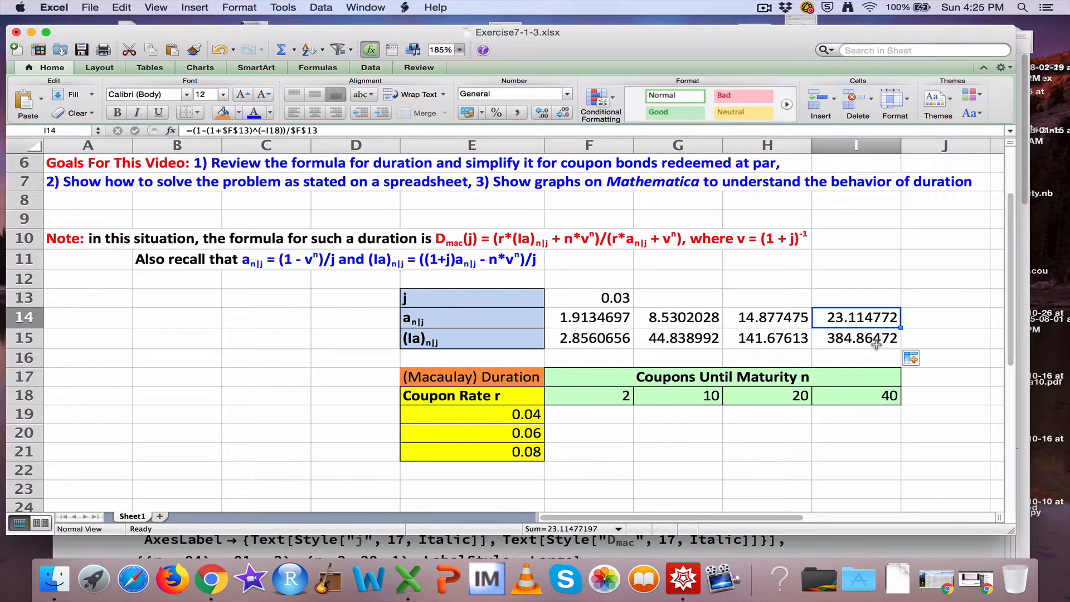
left_click(855, 345)
left_click(581, 334)
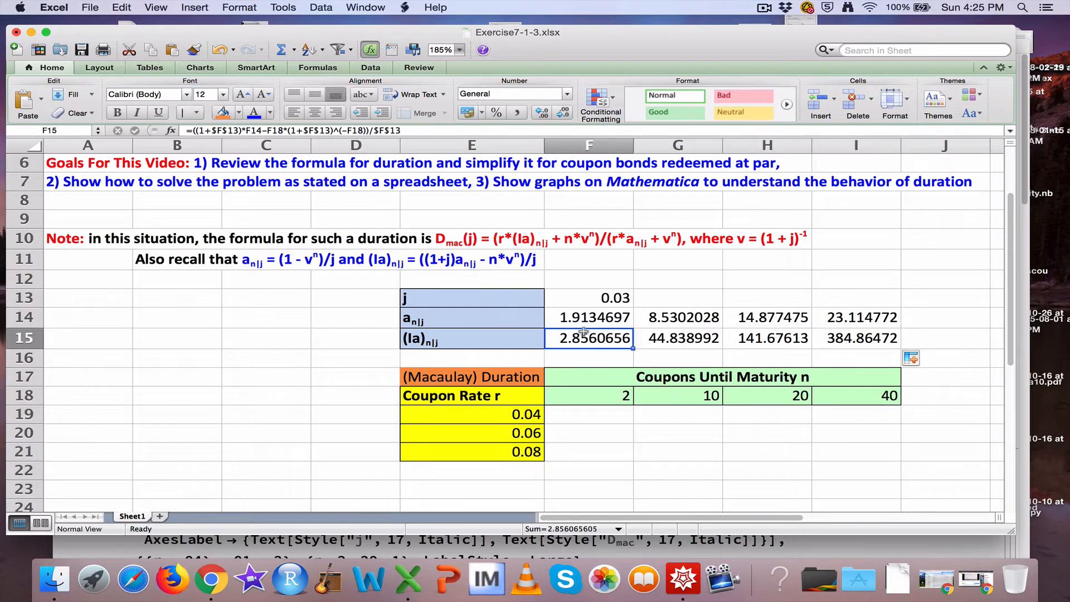
left_click(583, 325)
left_click(652, 337)
left_click(659, 318)
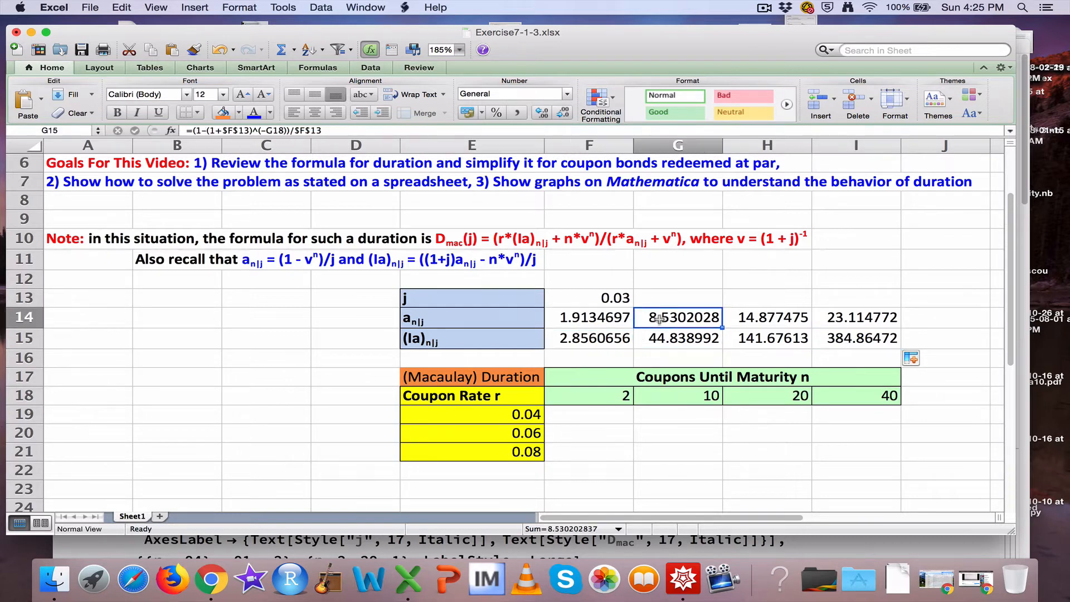
left_click(737, 337)
left_click(748, 315)
left_click(829, 338)
left_click(828, 321)
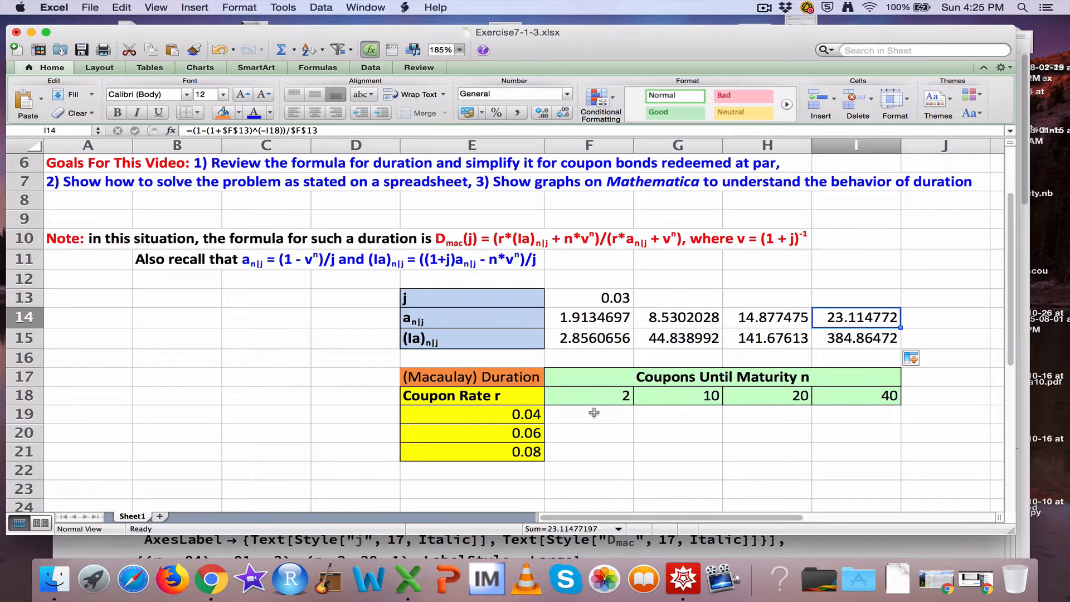
Review the duration formula in row 10 and its inputs: F14:I15, the coupon counts in F18:I18 and the coupon rates in E19:E21.
left_click_drag(592, 415, 843, 453)
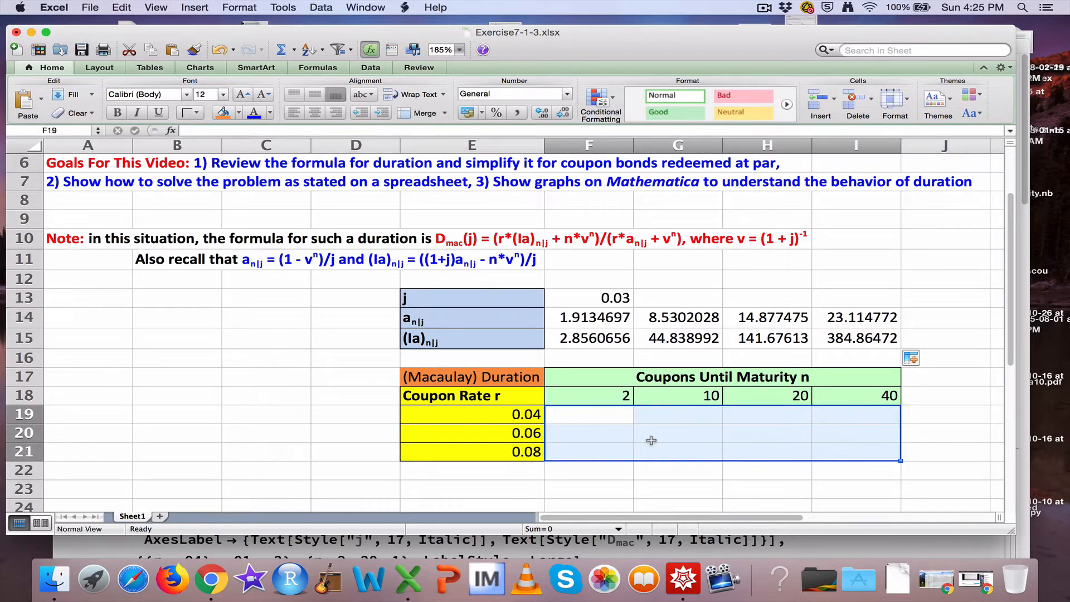
left_click(594, 420)
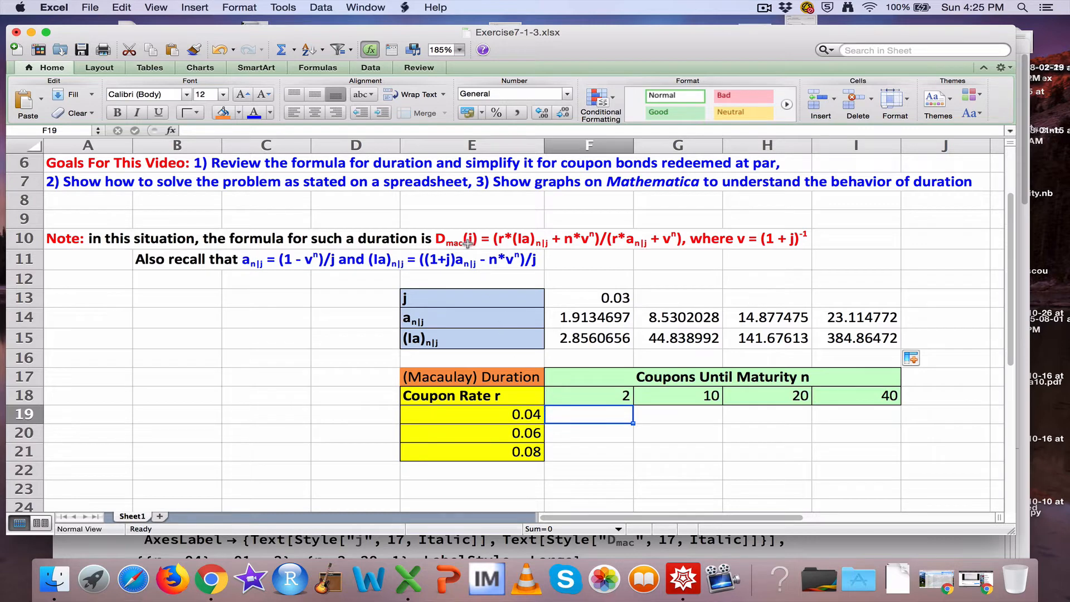
left_click_drag(467, 244, 774, 250)
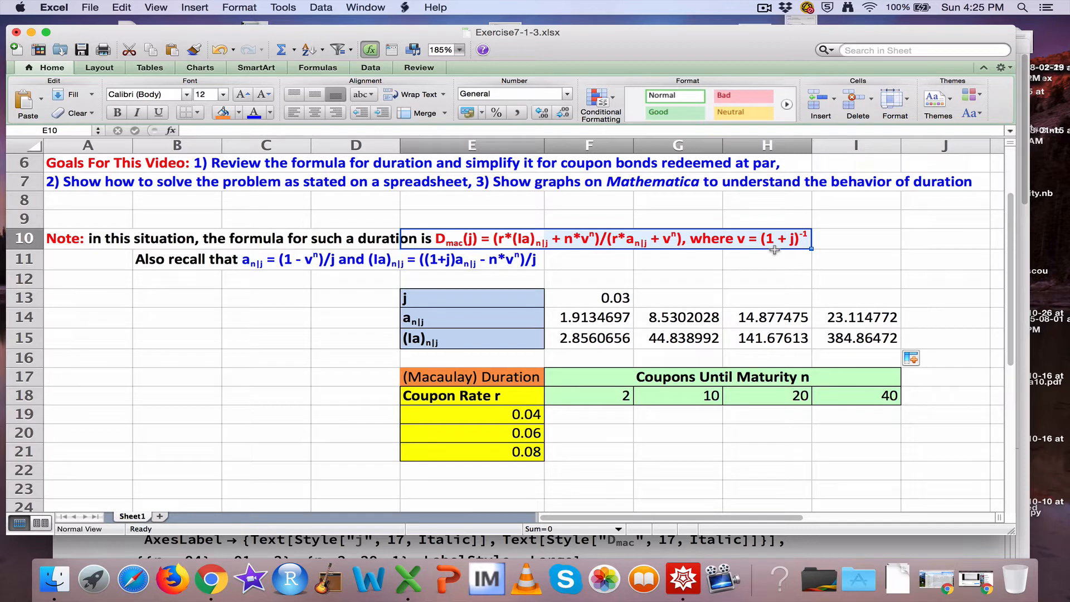
left_click(589, 316)
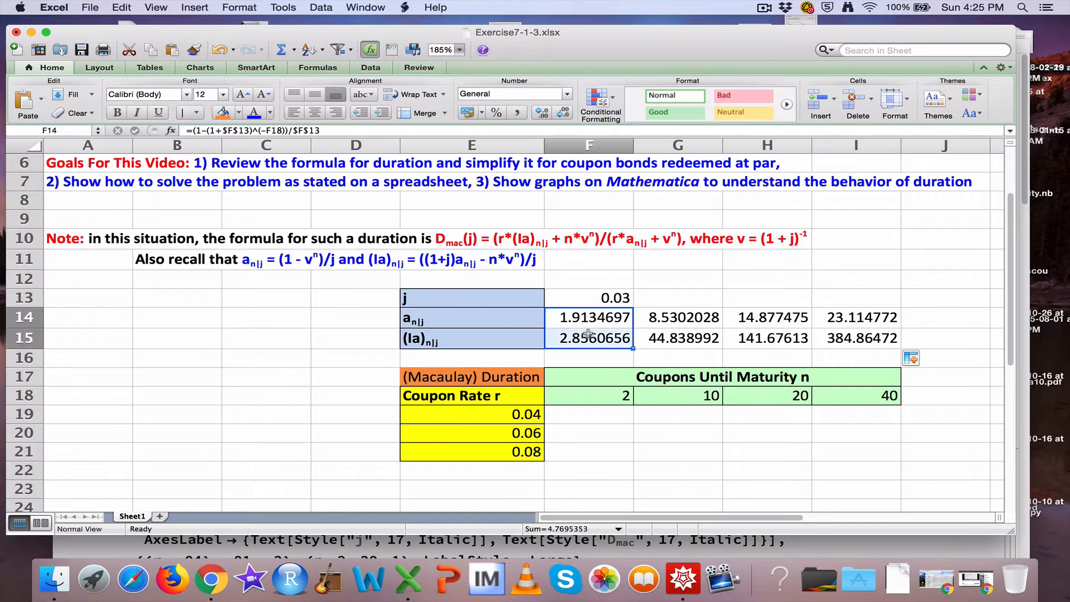
left_click(649, 322)
left_click_drag(650, 322, 751, 335)
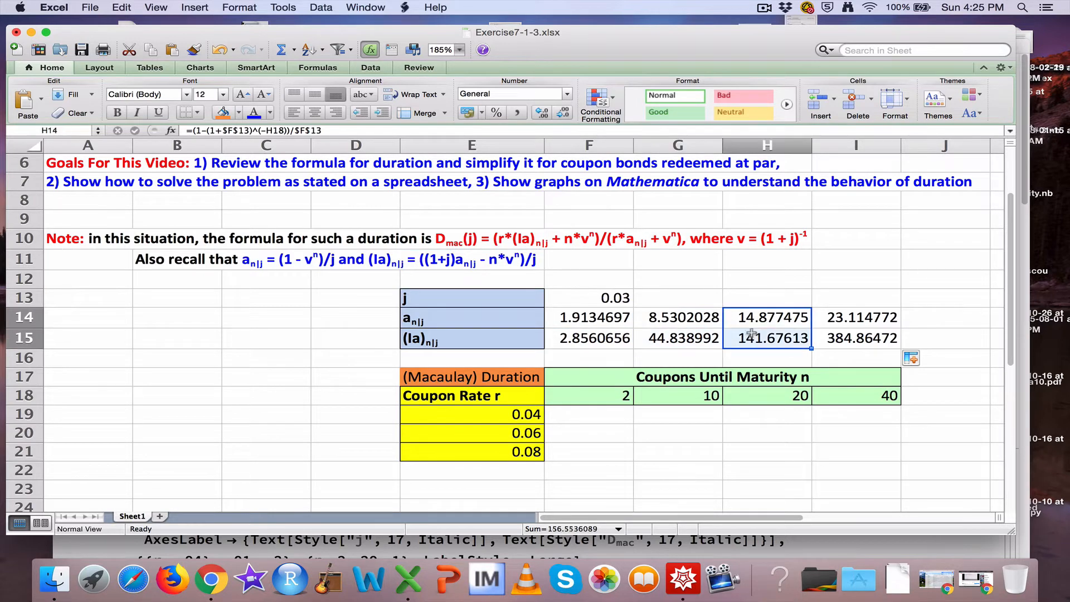
left_click_drag(833, 319, 829, 348)
left_click_drag(601, 401, 845, 397)
left_click_drag(507, 419, 507, 451)
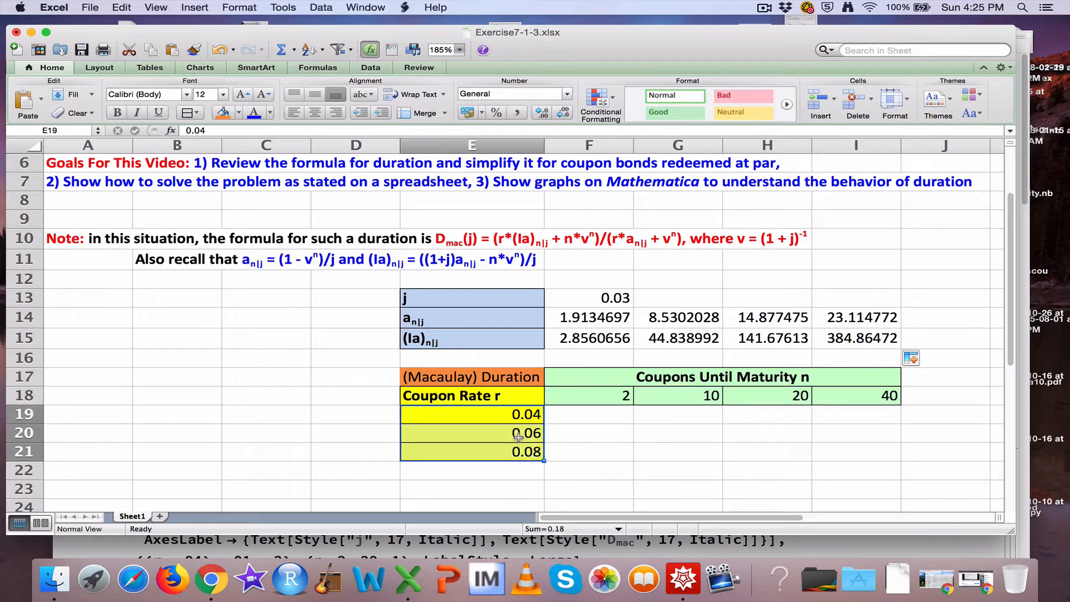
Examine the empty duration cells down F19:F21 and across F19:I19 to plan how one formula can be filled both ways.
left_click(580, 420)
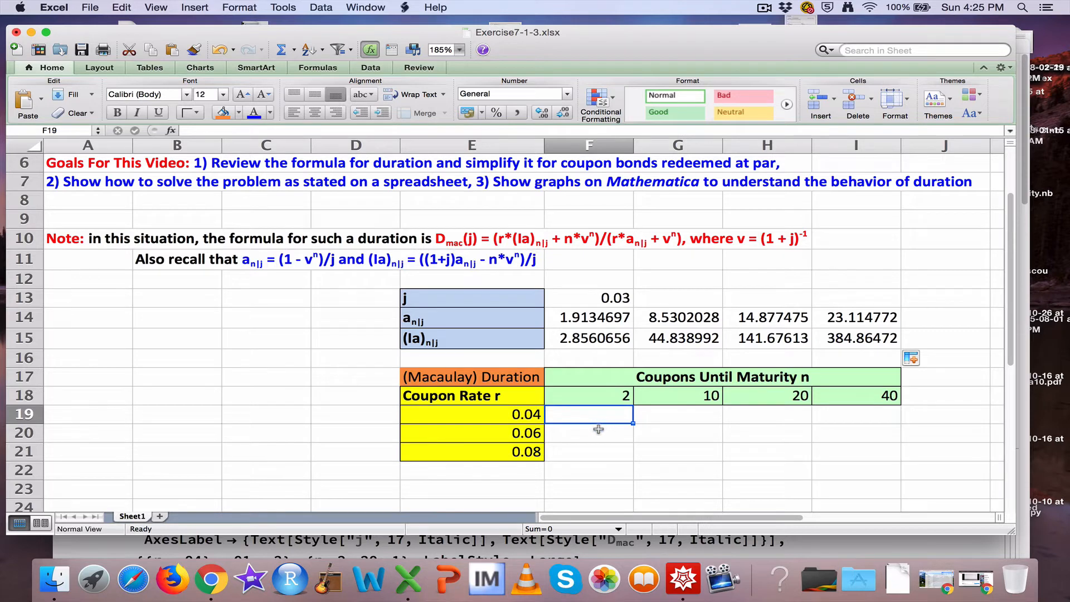
left_click_drag(598, 431, 599, 457)
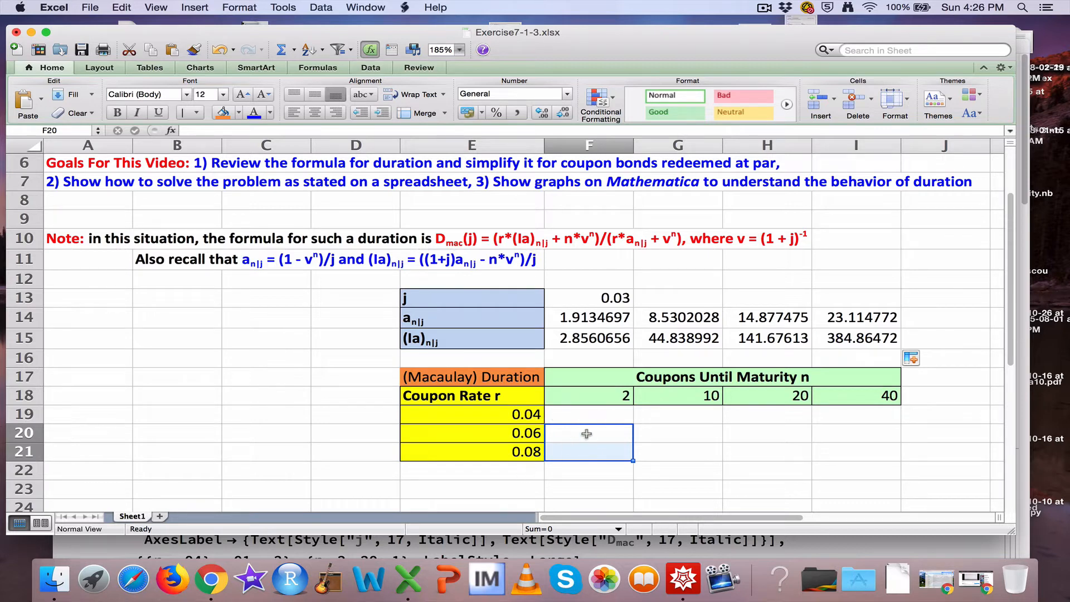
left_click(616, 417)
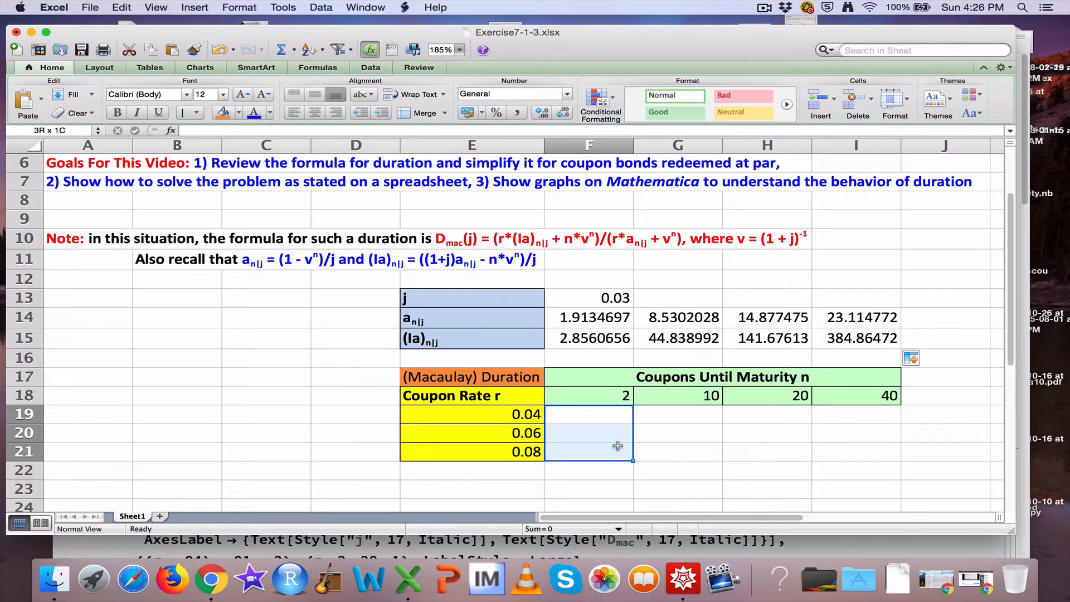
left_click(686, 424)
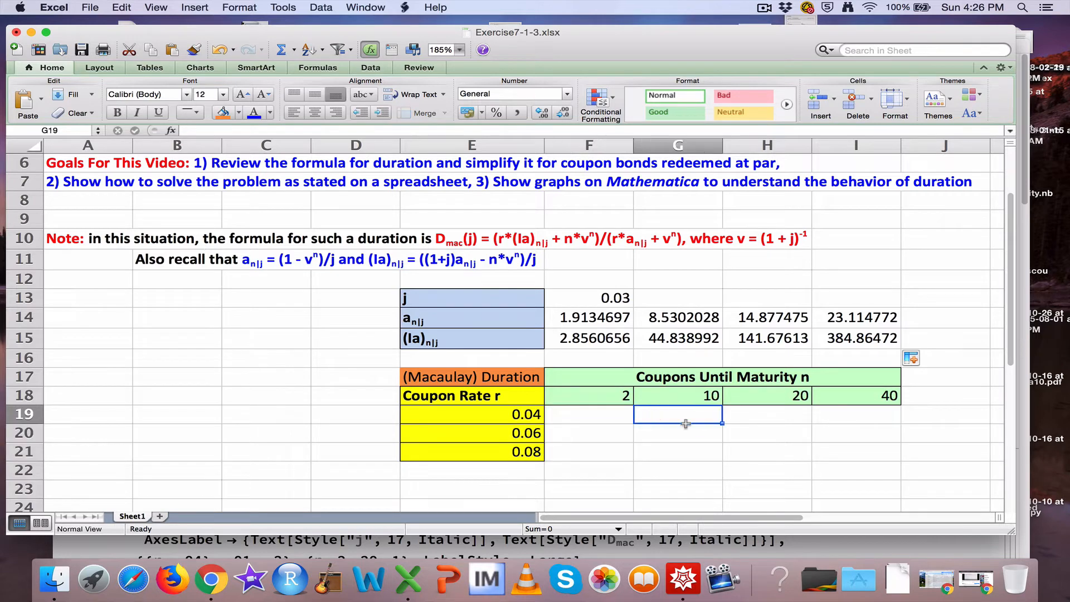
left_click(774, 429)
left_click(817, 429)
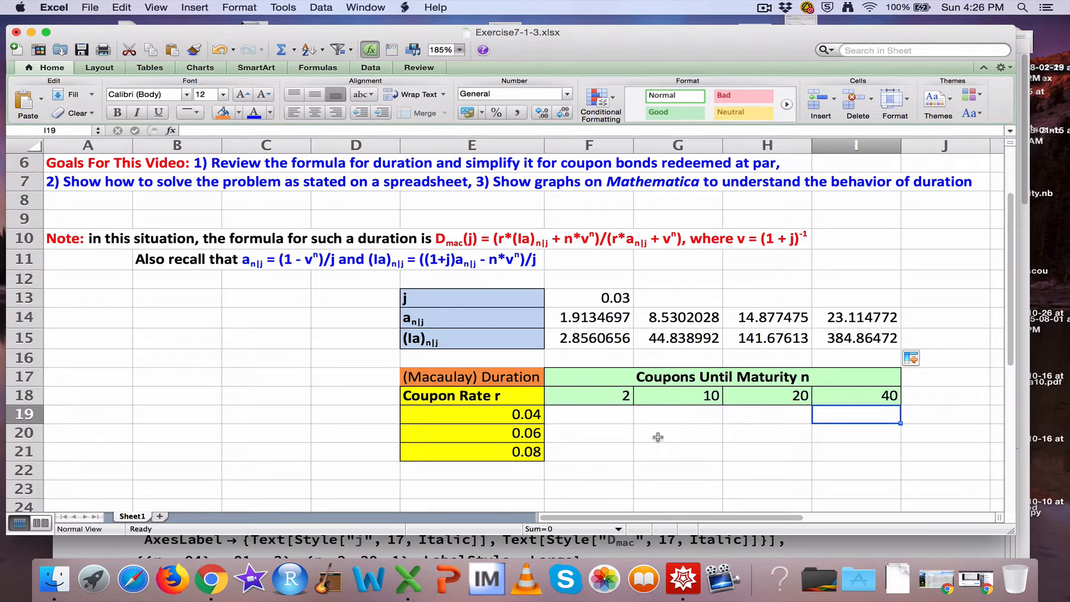
left_click(607, 423)
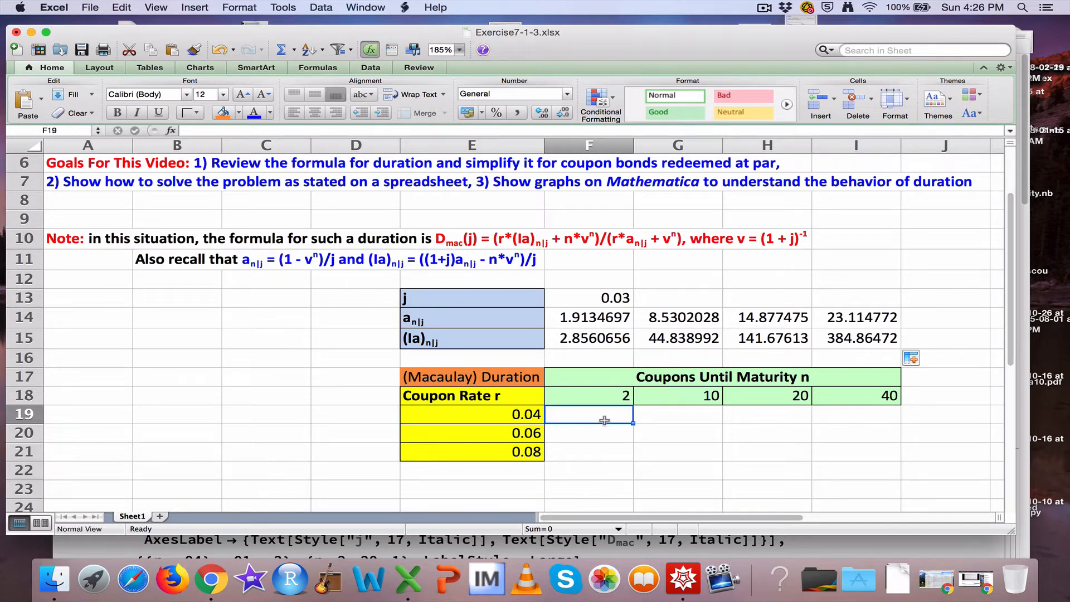
Begin the duration formula in F19 with the numerator =($E19*F$15+F$18*(1+$F$13)^(-F$18)).
type("=")
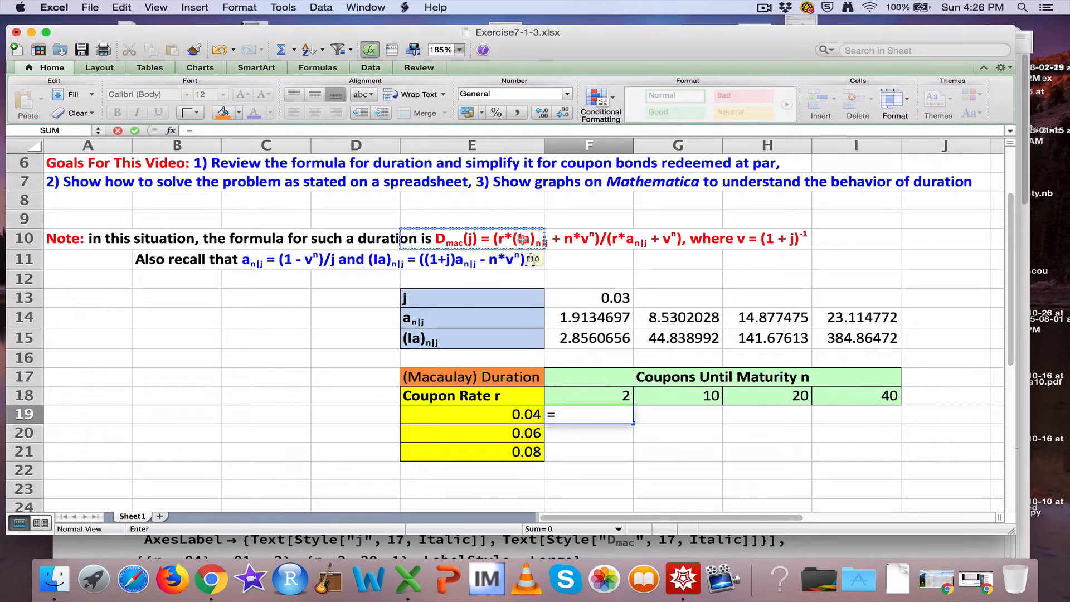
type("(")
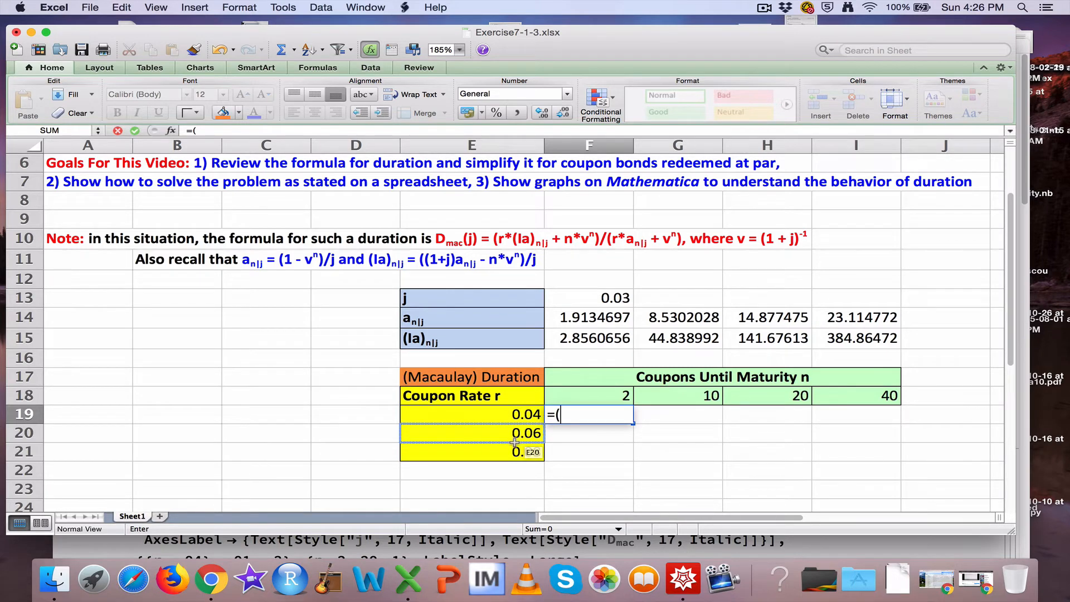
type("$E")
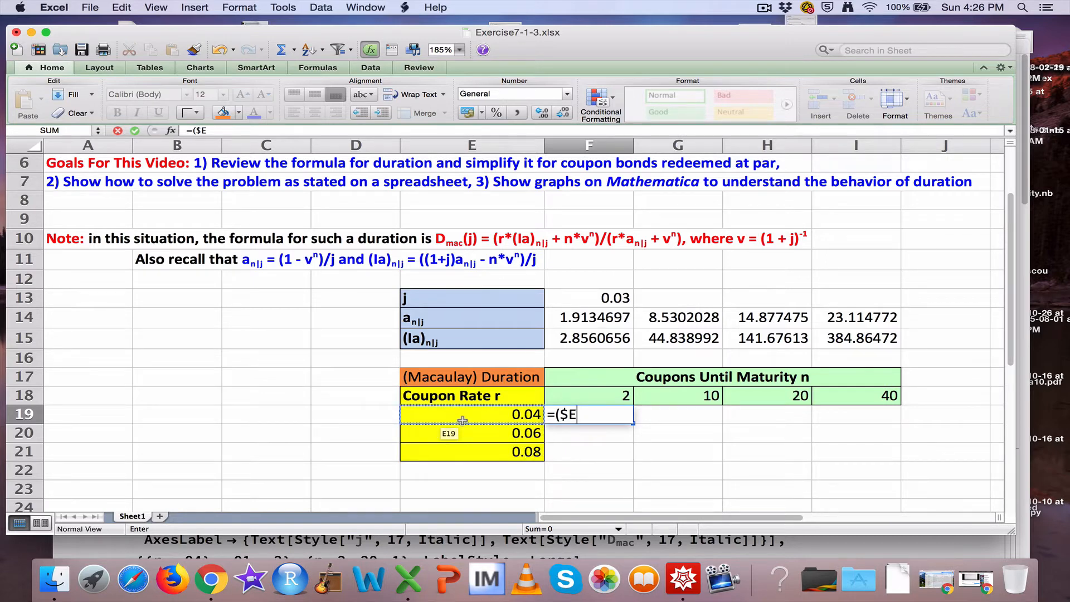
type("19")
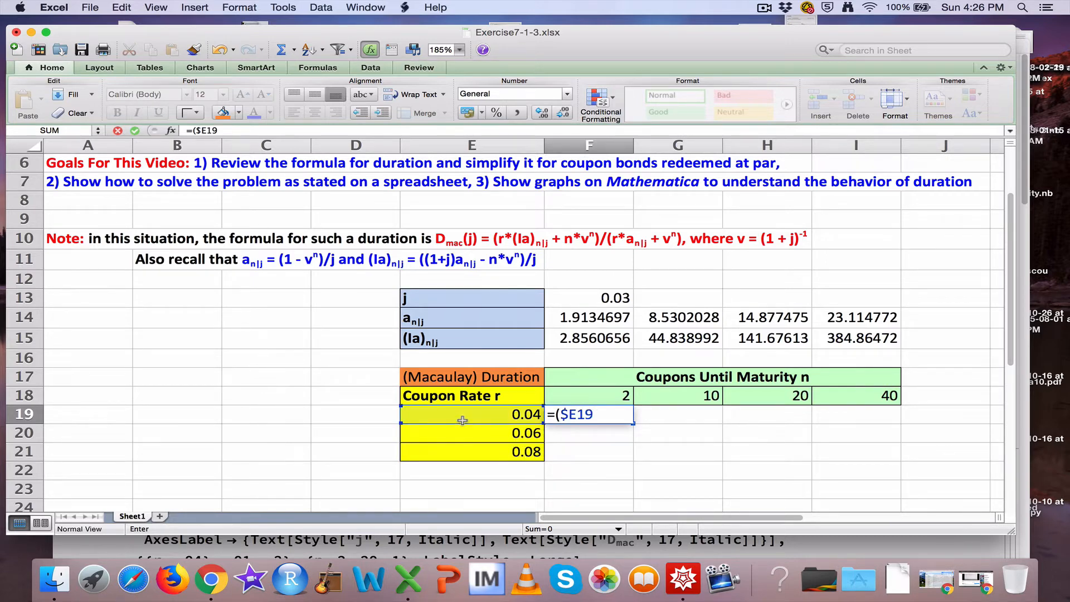
type("*")
type("F$15")
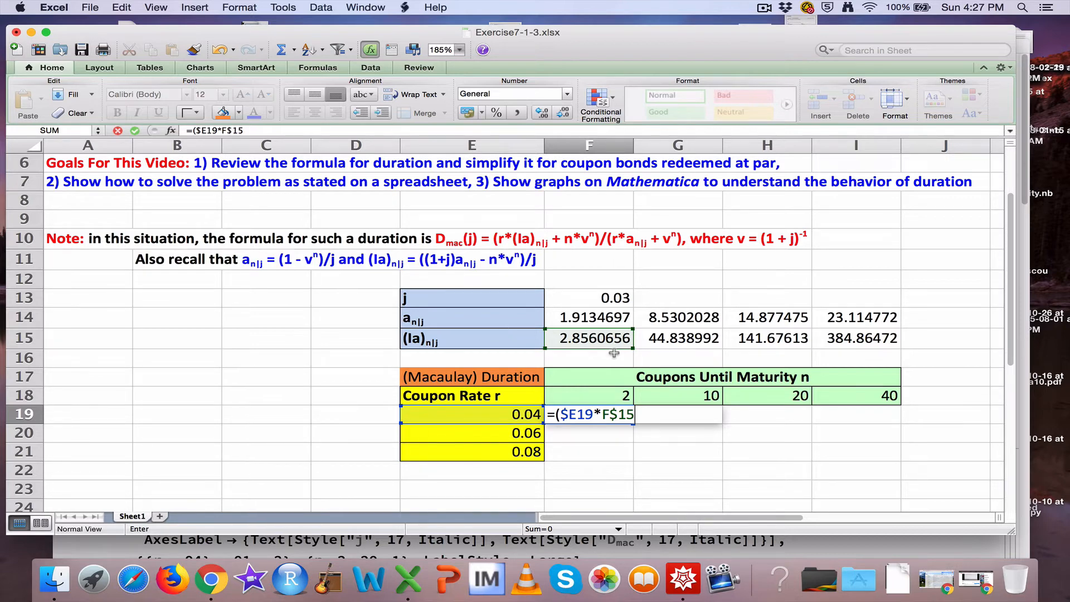
type("+")
type("F$18")
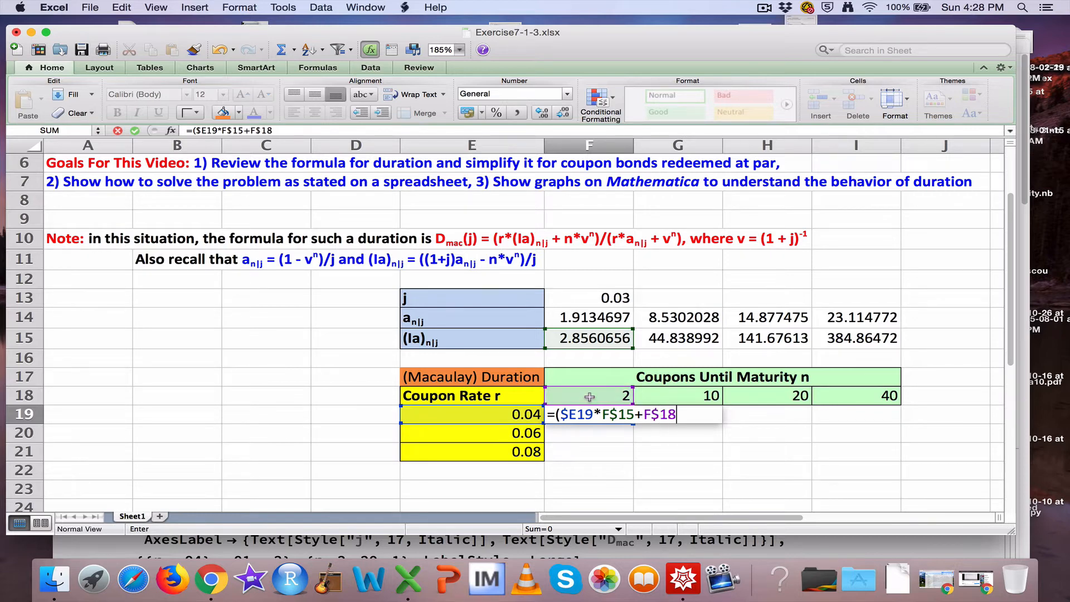
type("*(1+$F$")
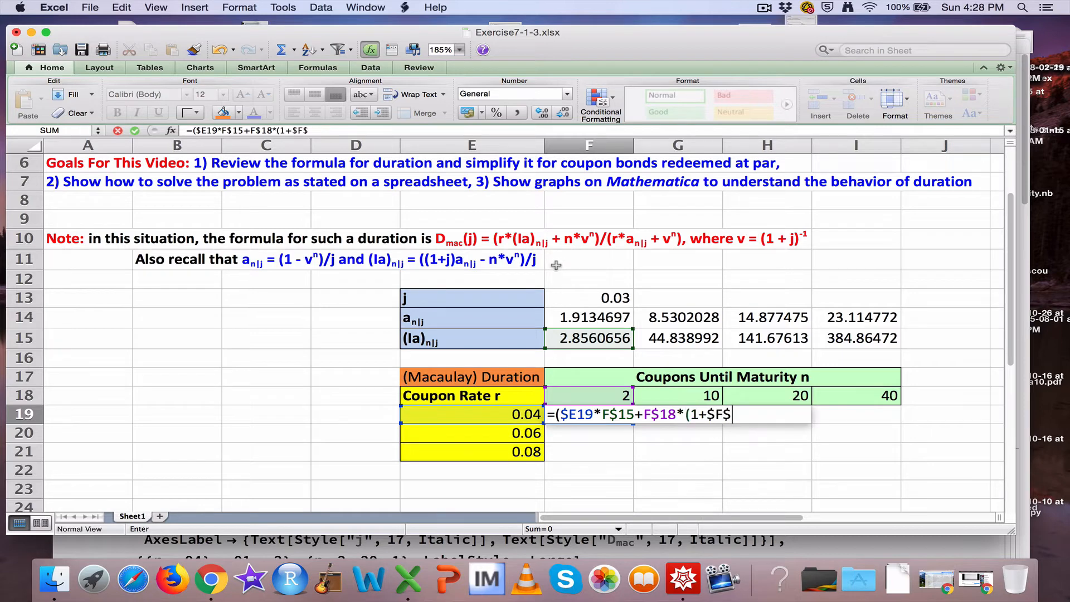
type("13")
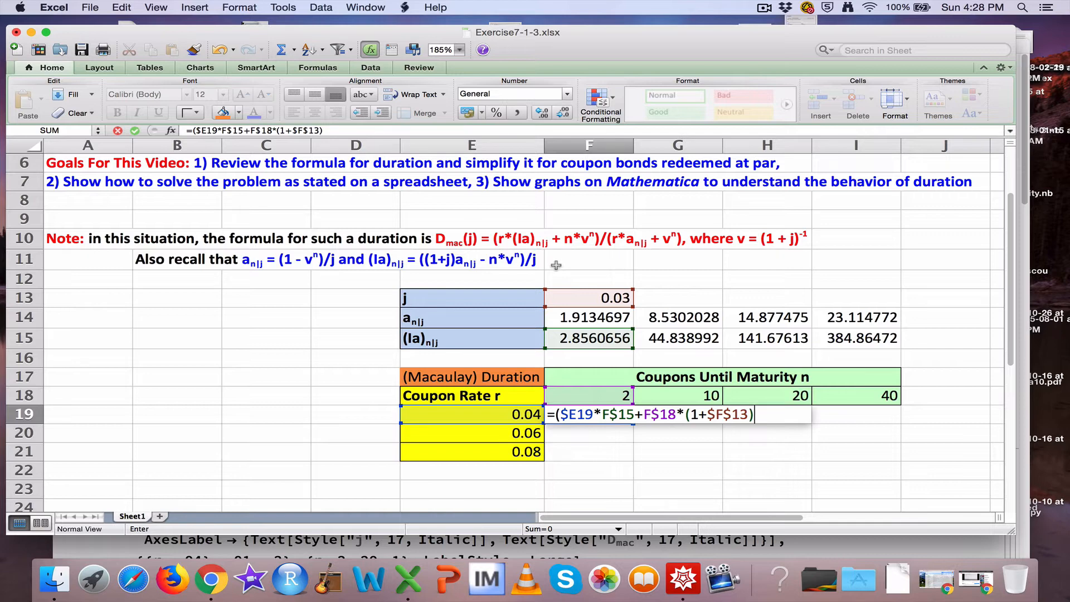
type(")^(-")
type("F$18)")
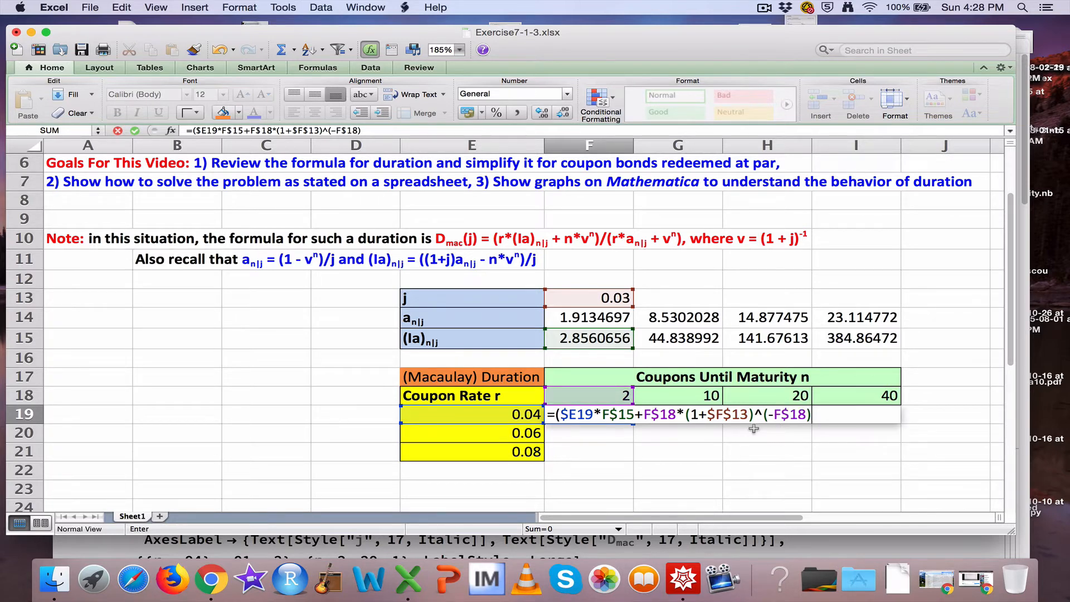
type(")")
Complete the F19 formula with the denominator /($E19*F$14+(1+$F$13)^(-F$18)), accepting the proposed closing parenthesis.
type("/($E19*")
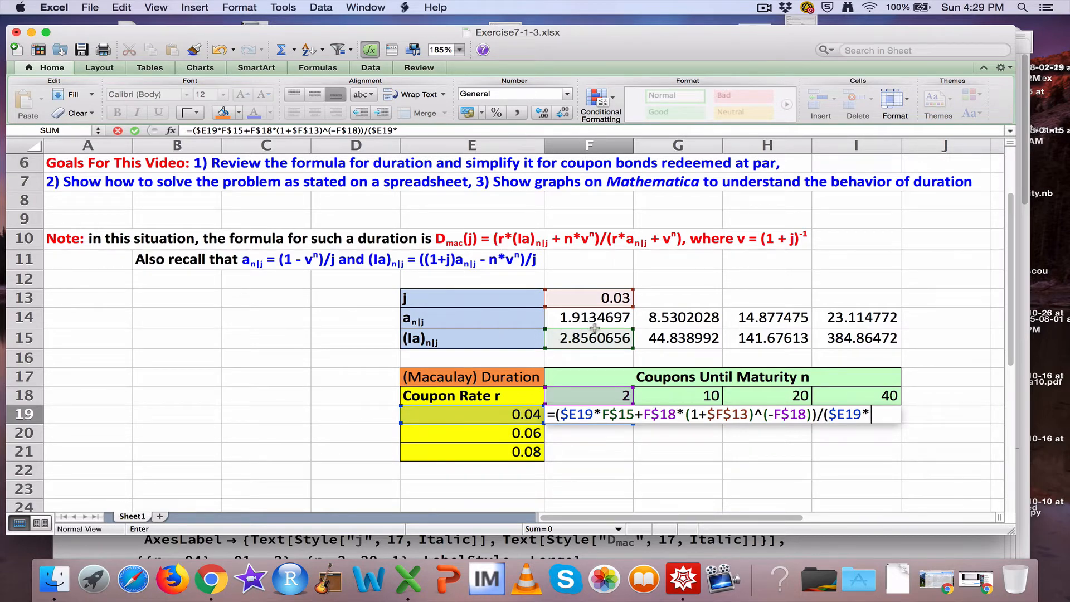
type("$14")
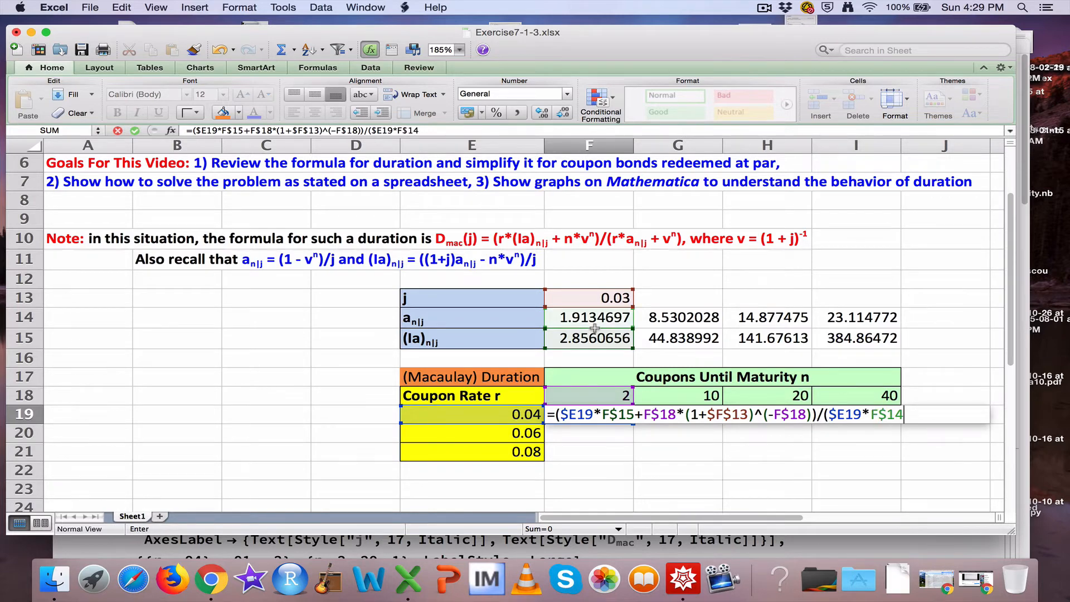
type("+(1+$F")
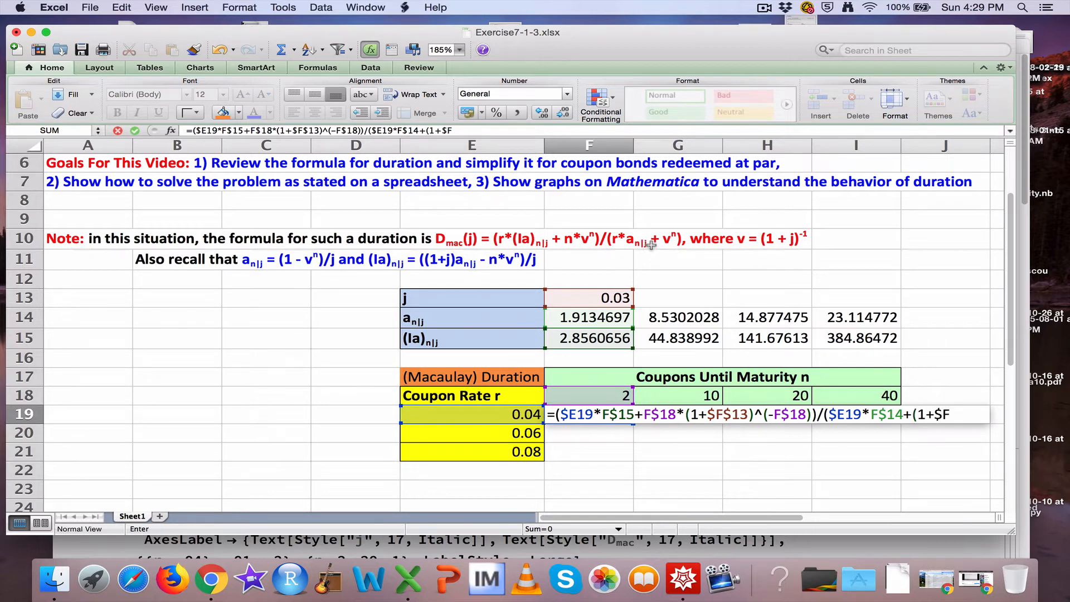
type("$13)^(")
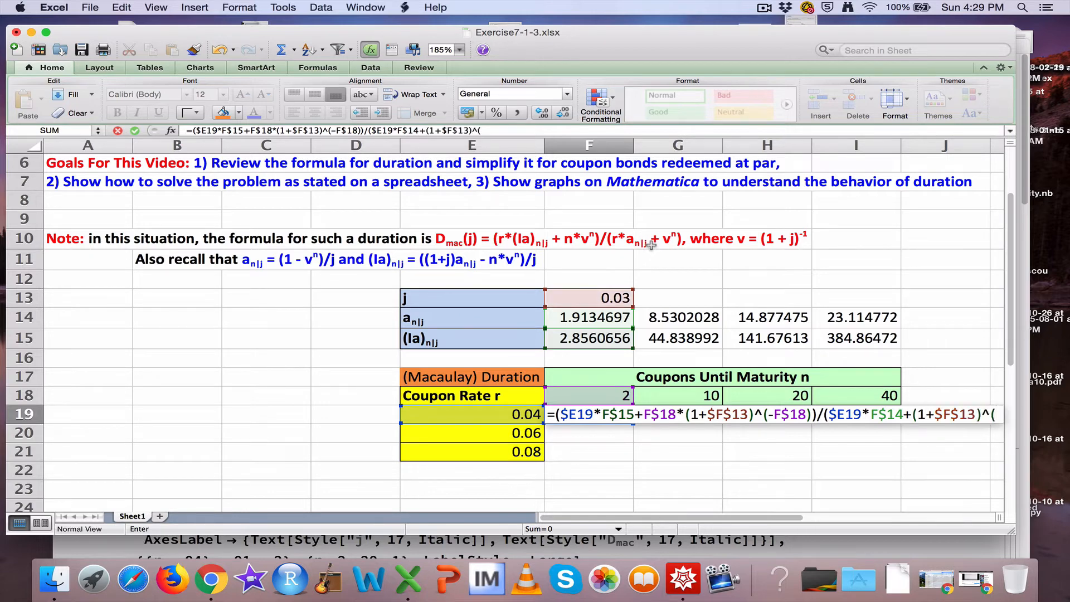
type("-")
type("F")
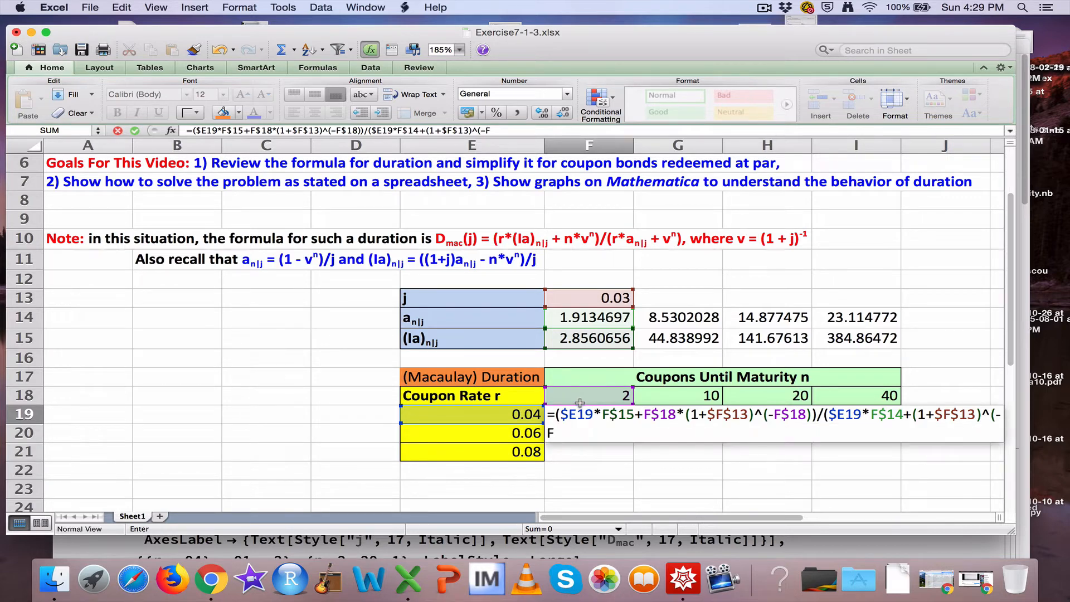
type("$18)")
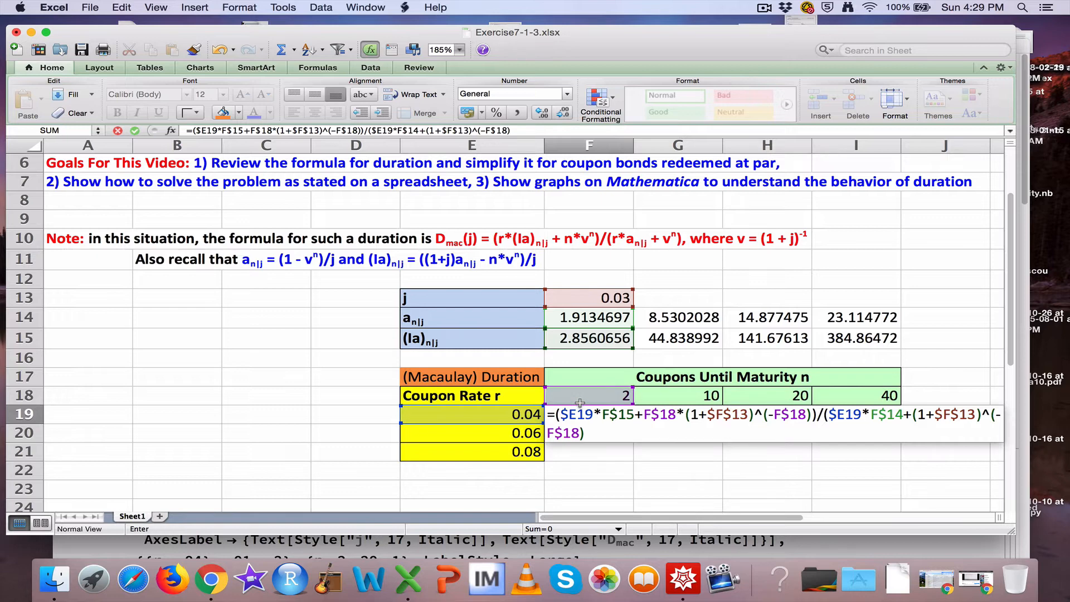
key("Return")
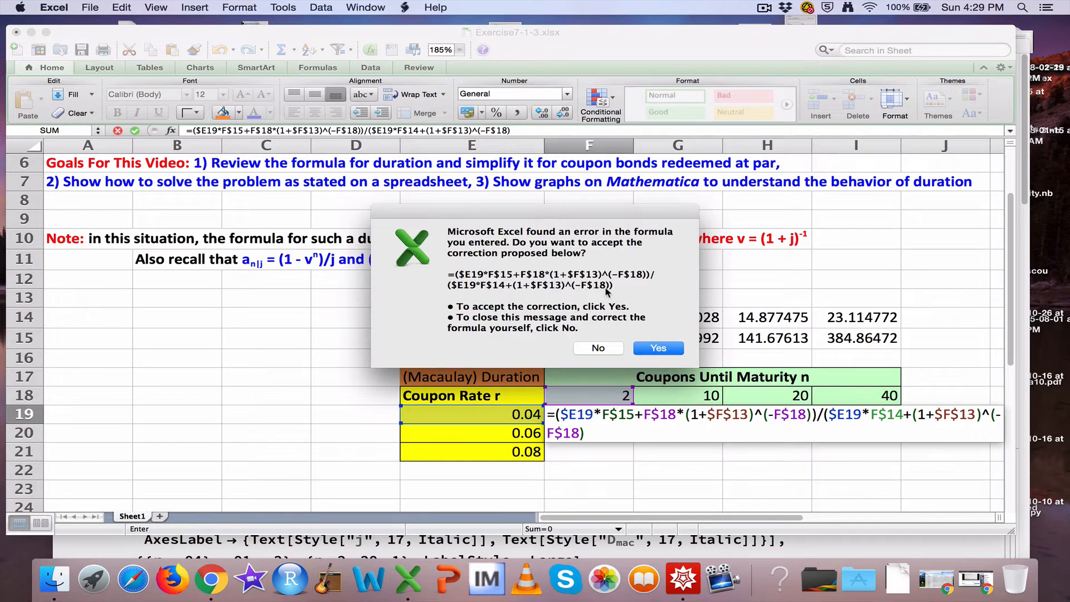
left_click(651, 350)
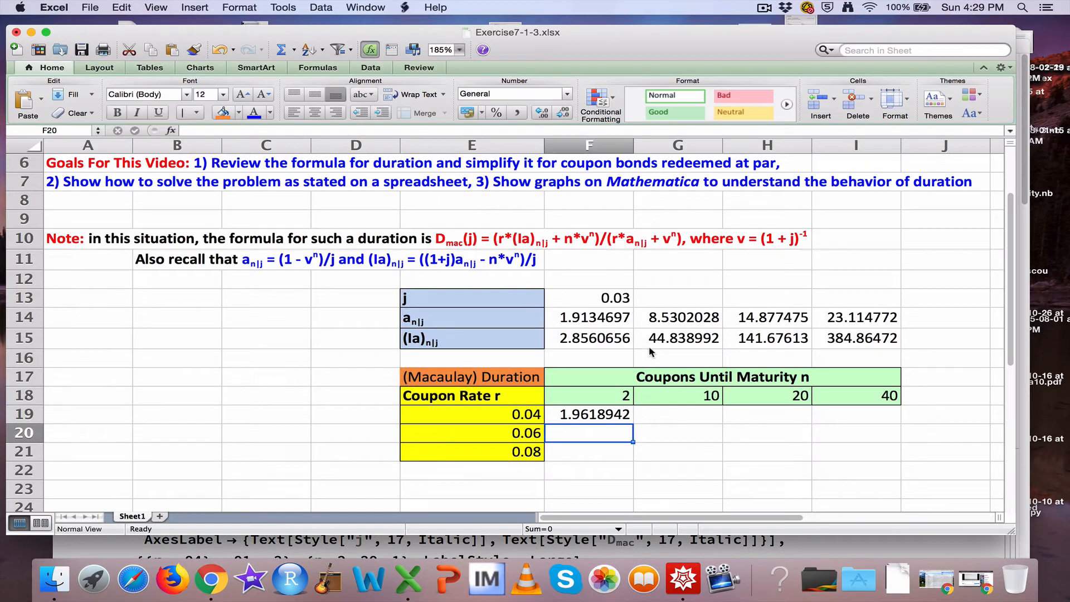
Inspect the end of the F19 duration formula to check its closing parentheses.
key("Up")
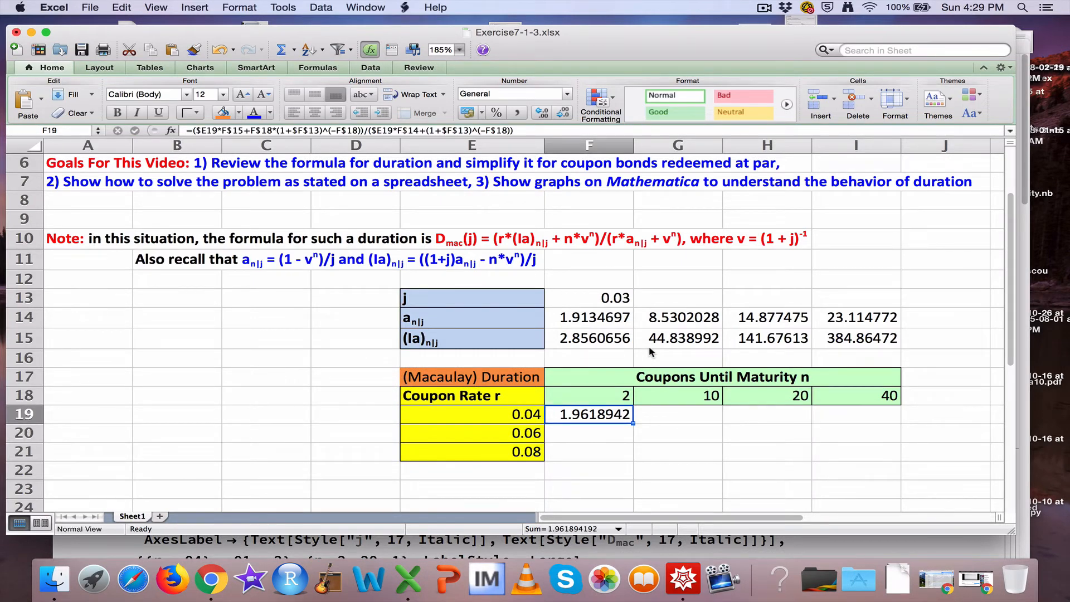
left_click(512, 130)
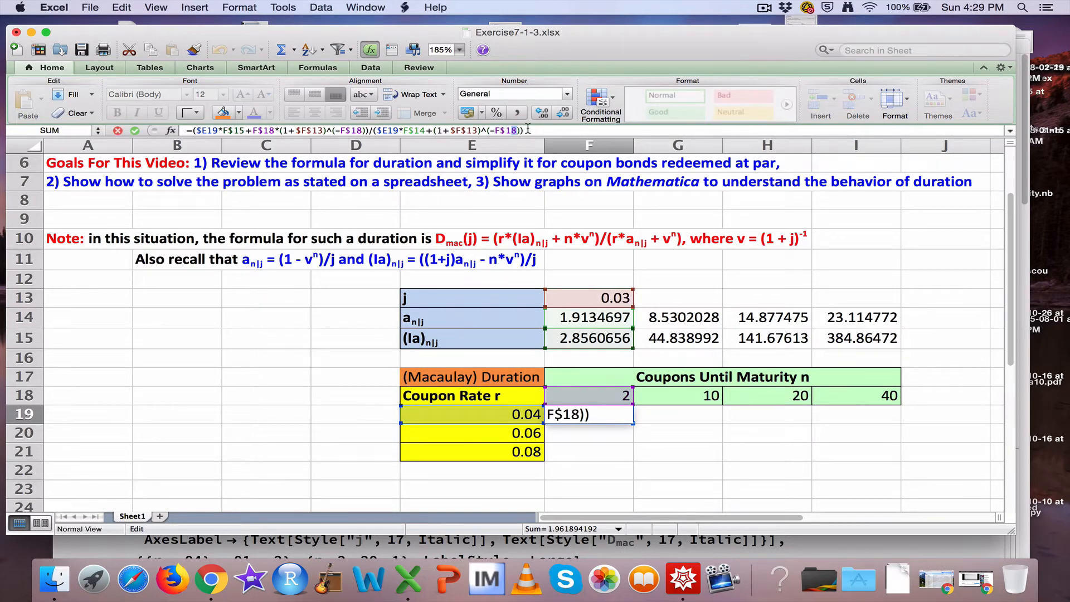
key("Return")
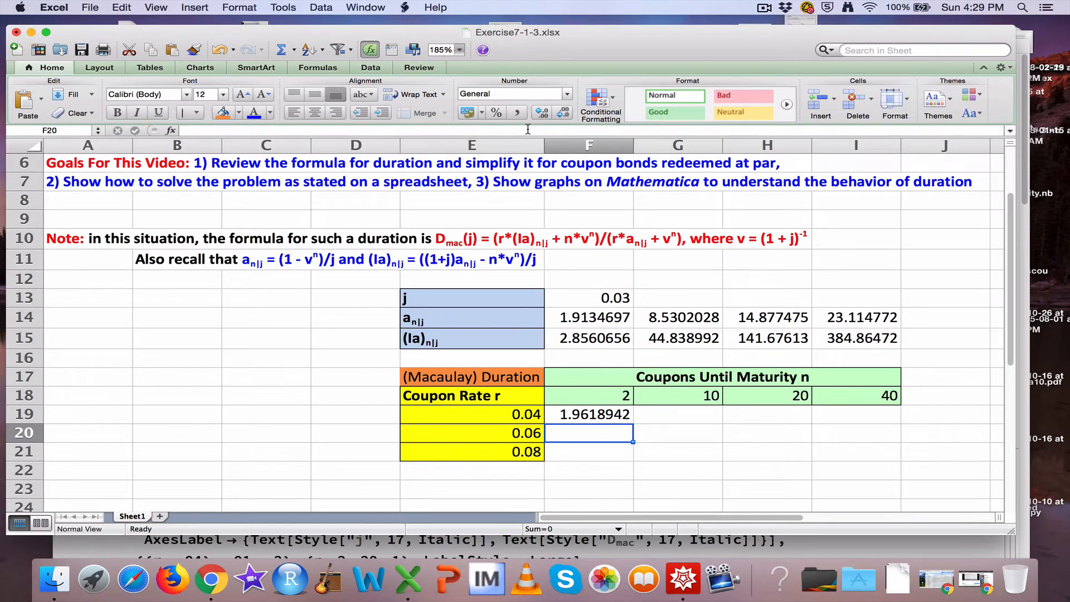
Fill the duration formula from F19 down to F21 and across to column I to complete F19:I21.
left_click(615, 421)
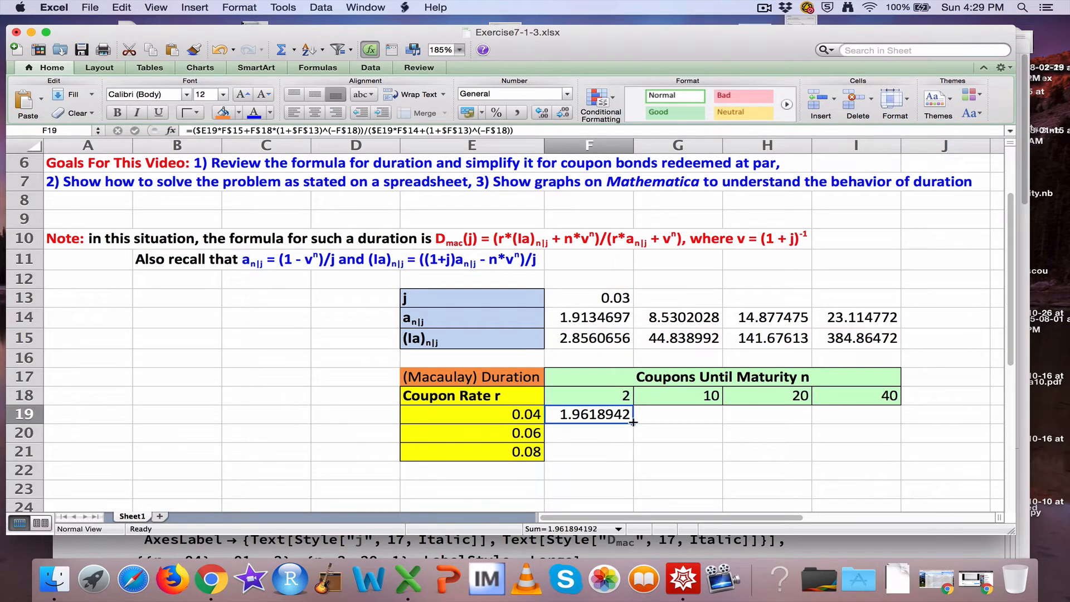
left_click_drag(633, 422, 634, 461)
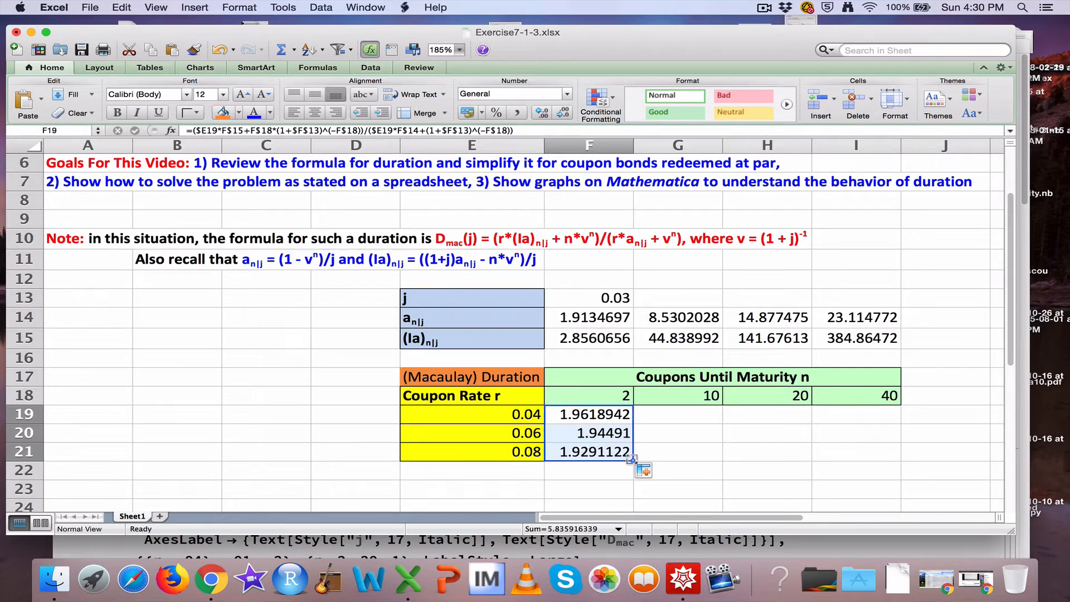
left_click(617, 488)
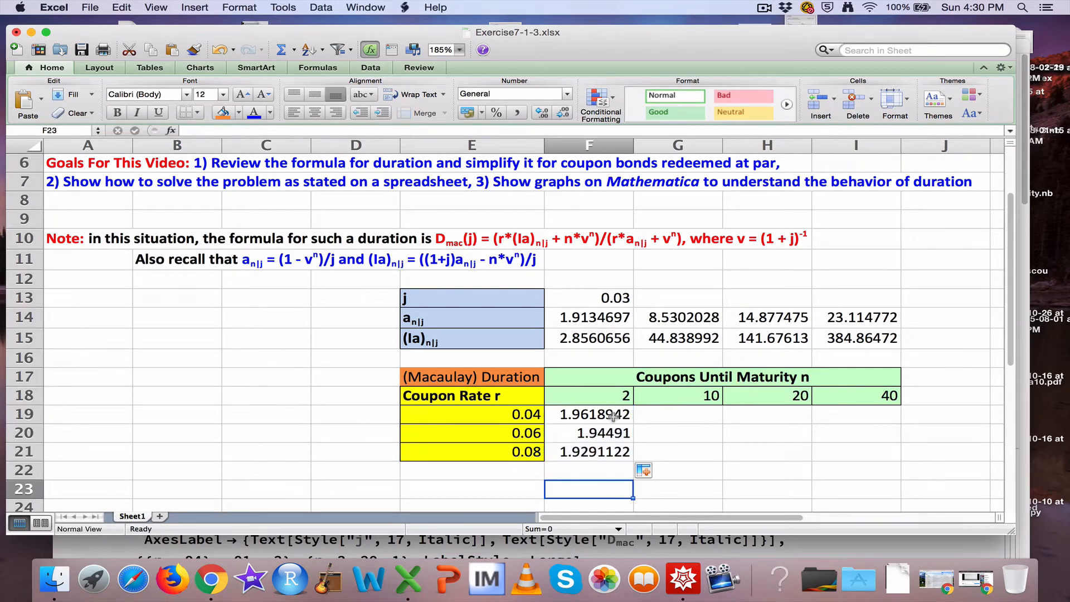
left_click_drag(616, 413, 895, 459)
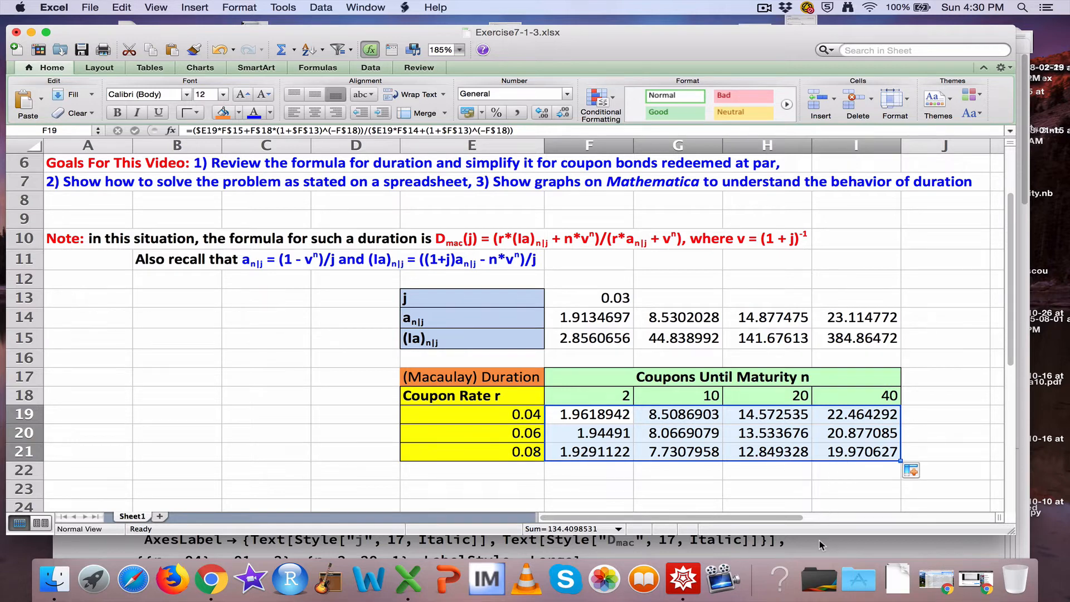
Review the duration in I21 together with its inputs: j in F13, the coupon rate in E21 and n in I18.
left_click(830, 456)
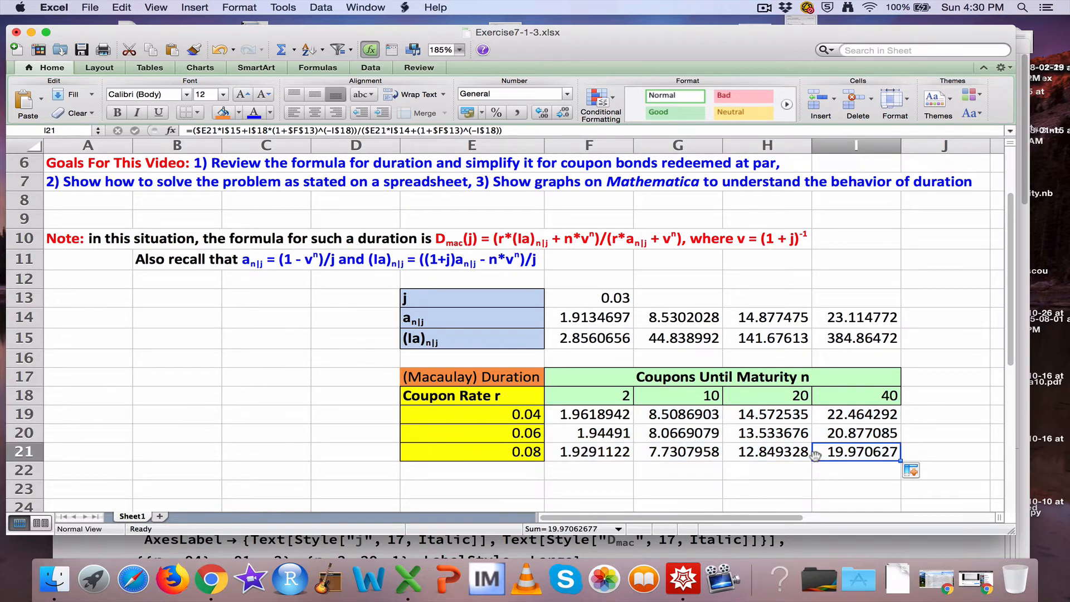
left_click(606, 299)
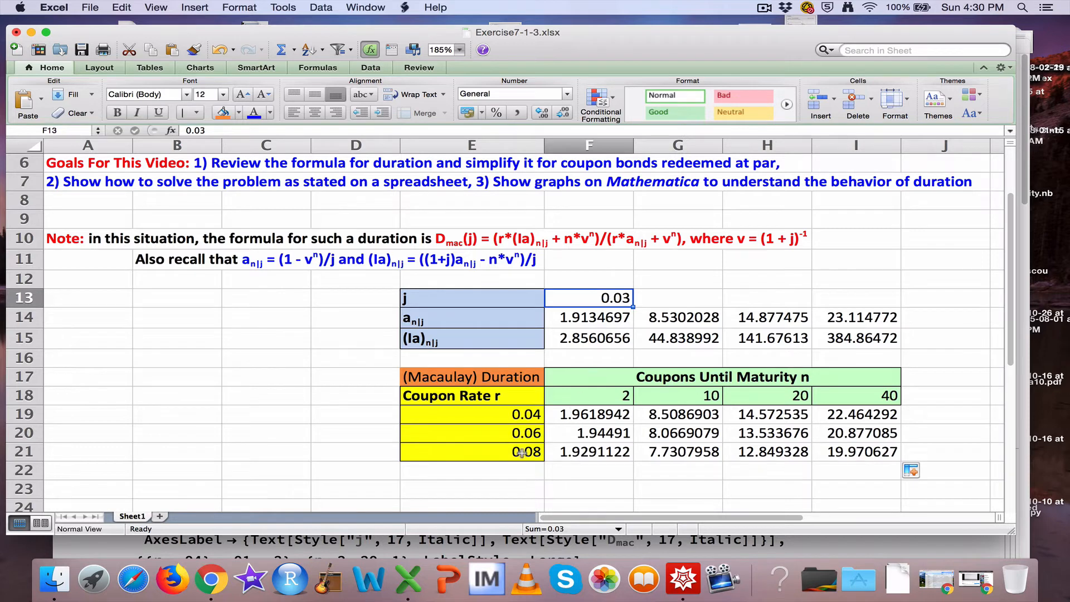
left_click(834, 399)
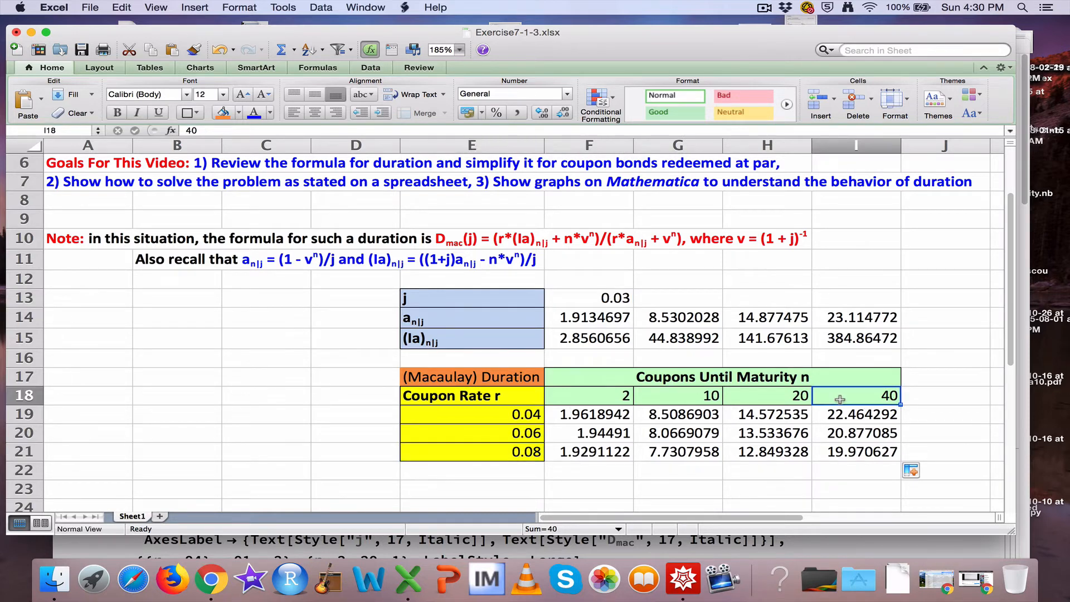
left_click(845, 455)
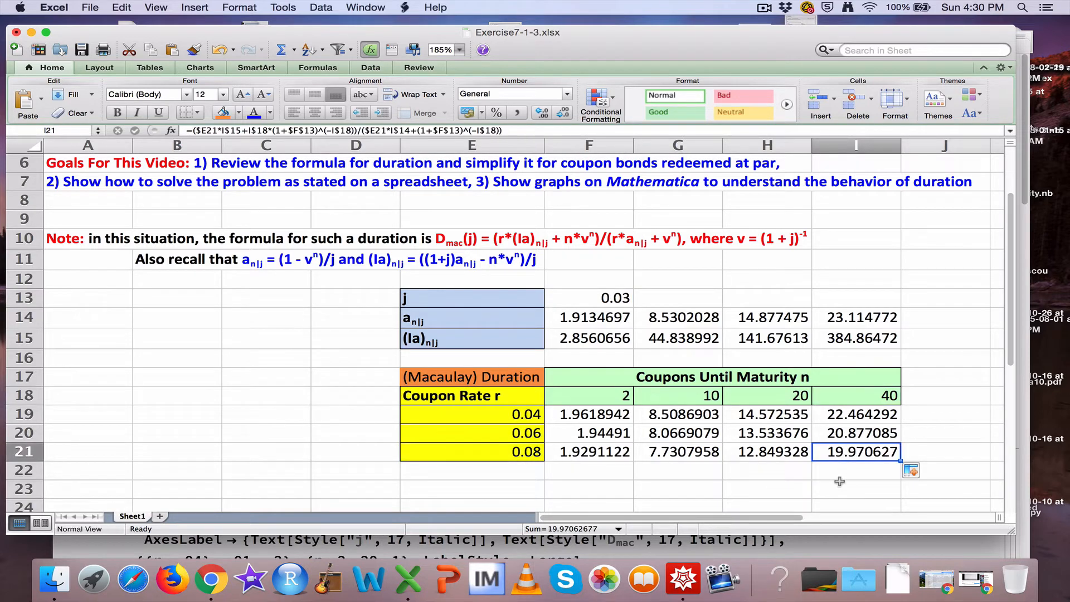
Switch to the Mathematica notebook and evaluate D[.08, 40, .03] in a new cell below the Dmac definition.
left_click(798, 546)
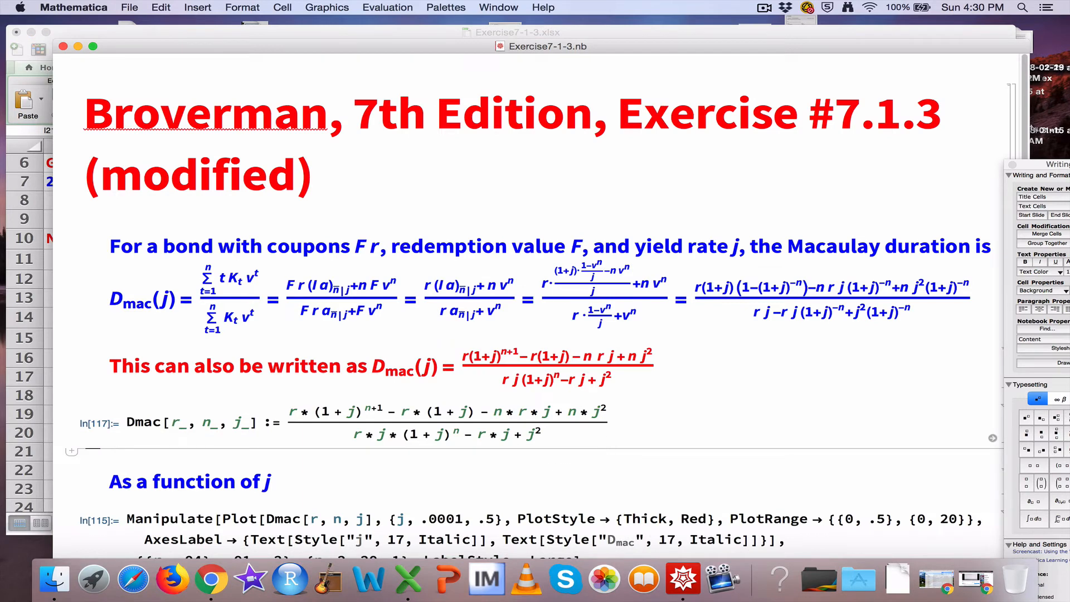
type("D[.0")
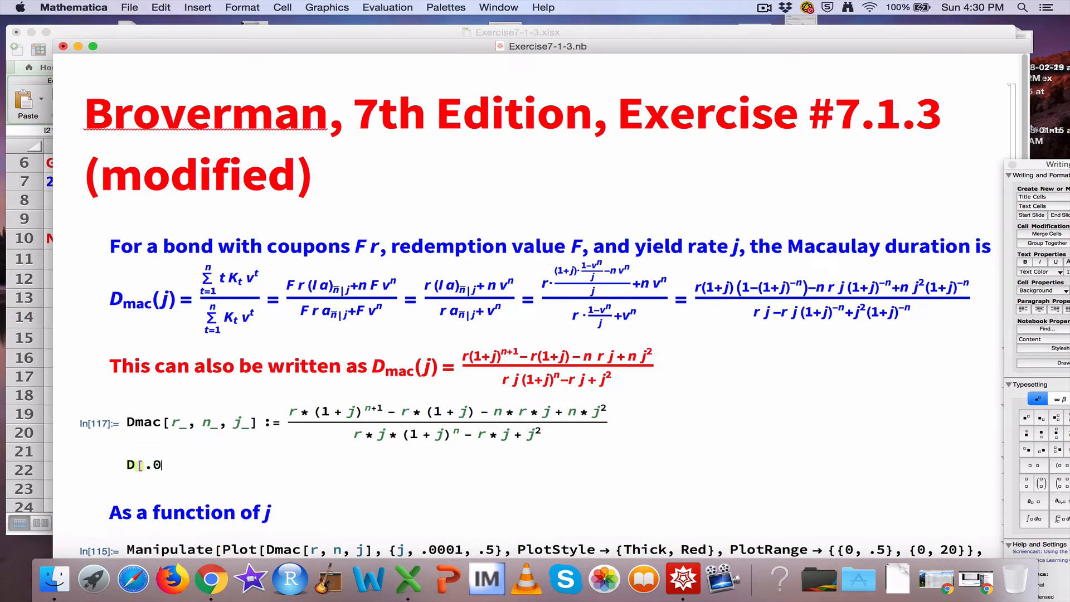
type("8, 40, .03]")
key("shift+Return")
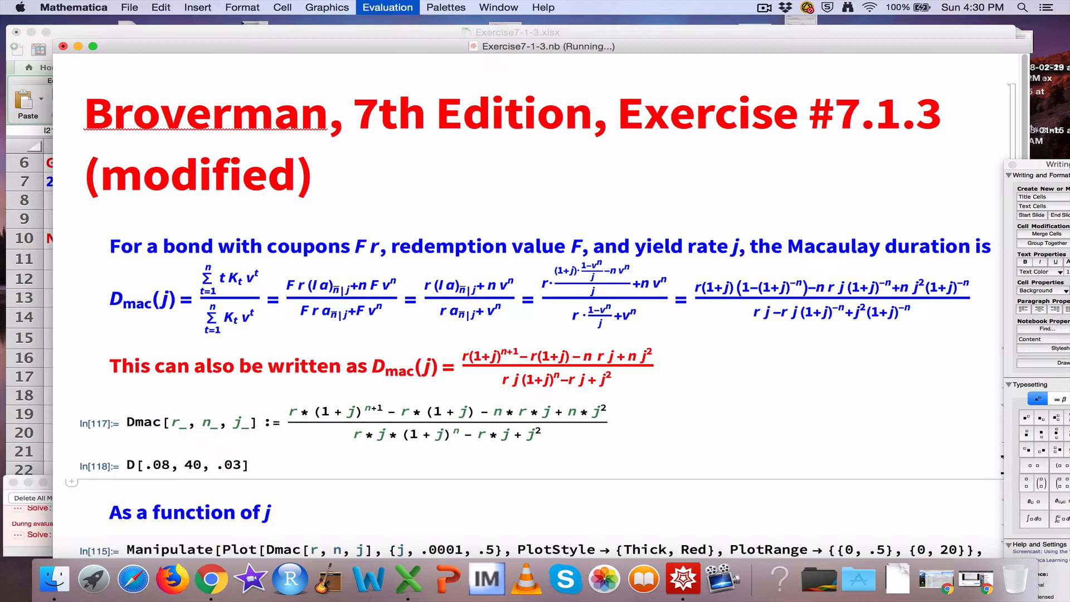
Re-evaluate the Dmac[r_, n_, j_] definition and the D[.08, 40, .03] cell beneath it.
left_click(272, 429)
key("shift+Return")
left_click(266, 462)
key("shift+Return")
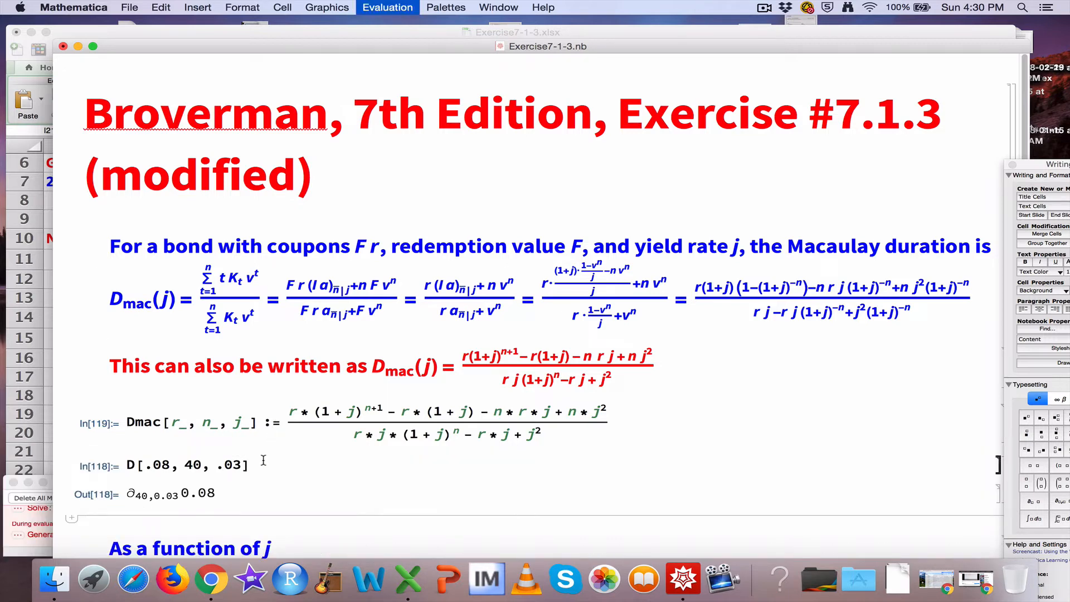
Correct the function name to evaluate Dmac[.08, 40, .03], and return to the Excel sheet to compare the result with I21.
left_click(140, 464)
type("mac")
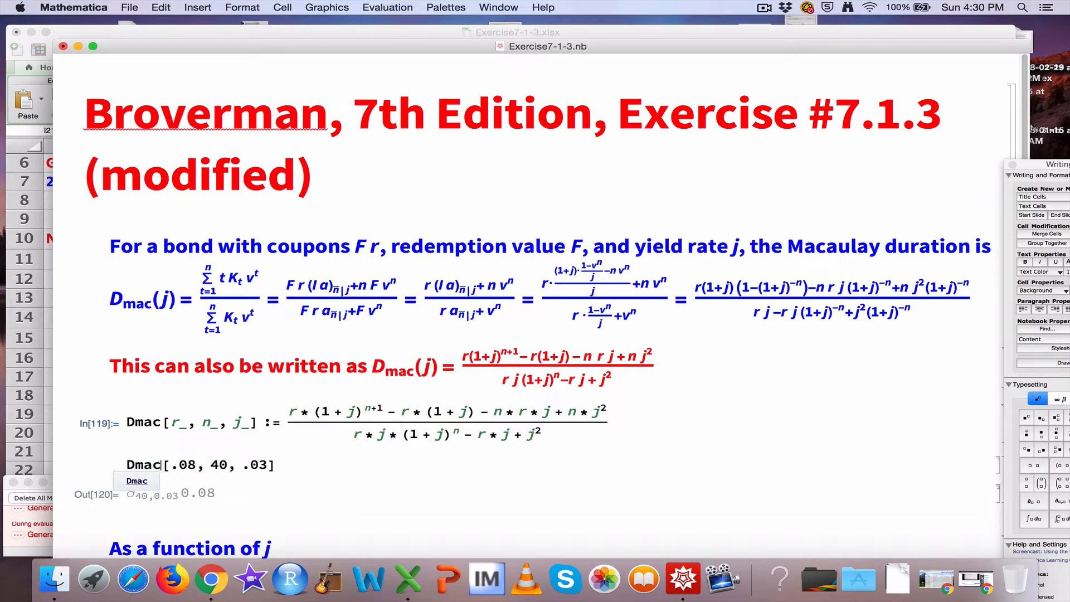
key("shift+Return")
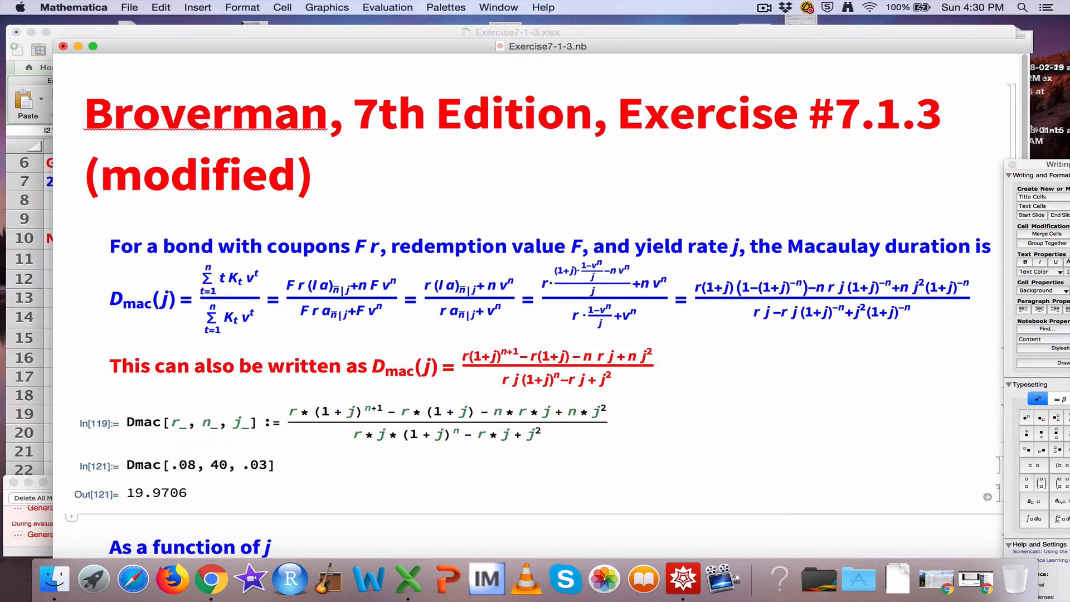
left_click(48, 434)
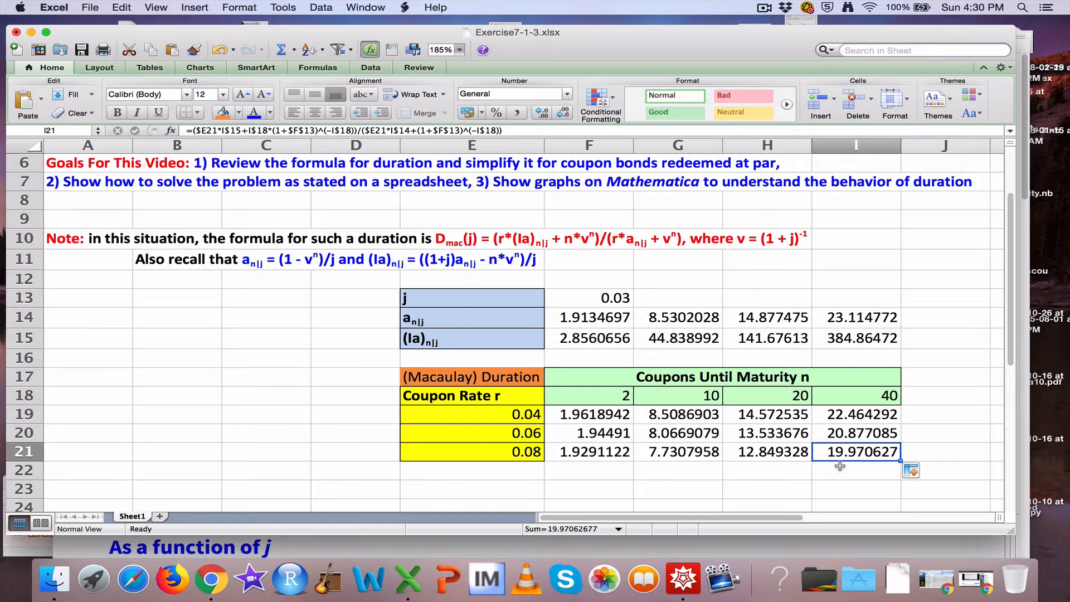
Review the spreadsheet goal in row 7 and the exercise statement in rows 1 to 3 about holding two parameters fixed.
scroll(840, 466, "up", 3)
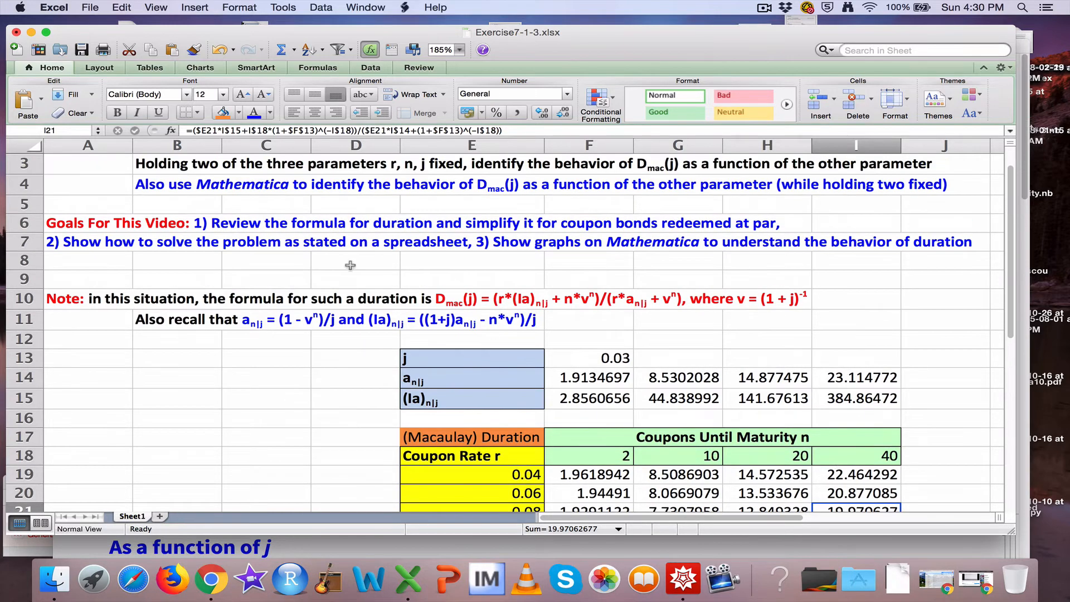
left_click_drag(56, 242, 350, 240)
scroll(350, 239, "up", 2)
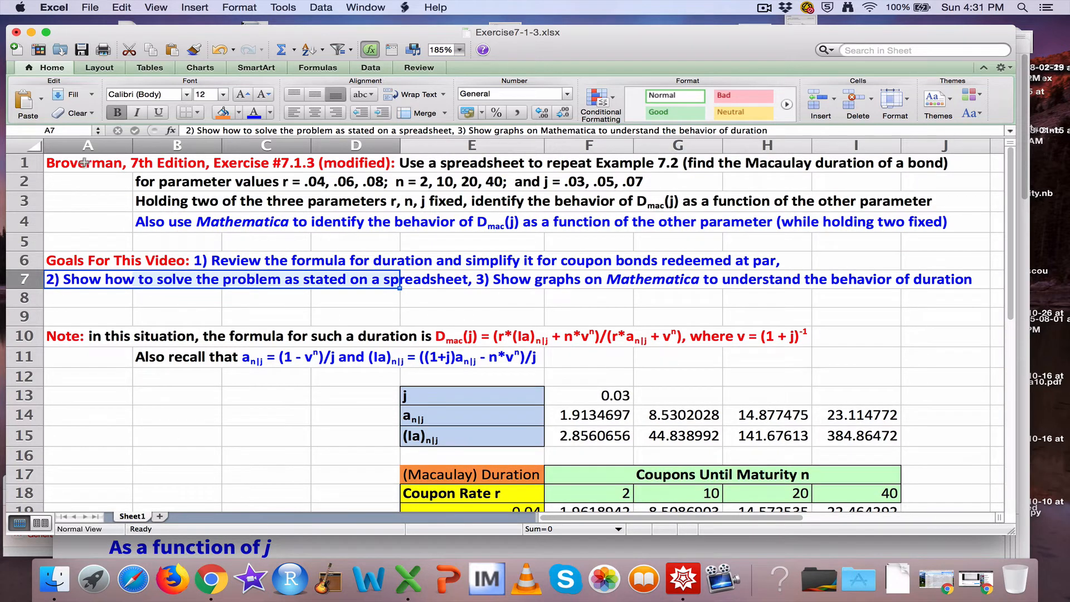
left_click_drag(82, 163, 193, 170)
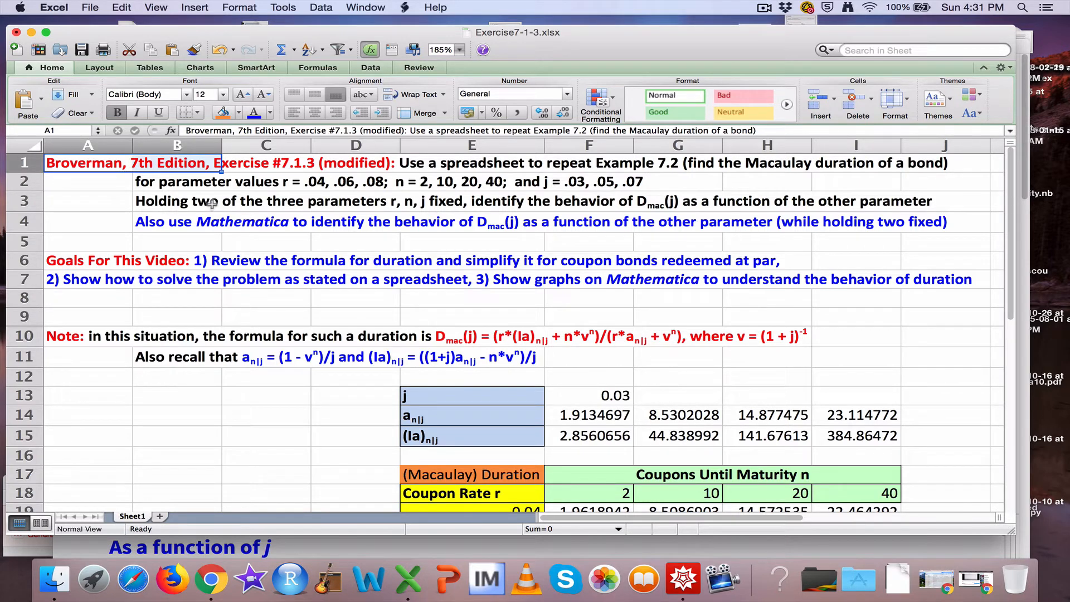
left_click_drag(203, 205, 697, 218)
left_click_drag(811, 214, 873, 210)
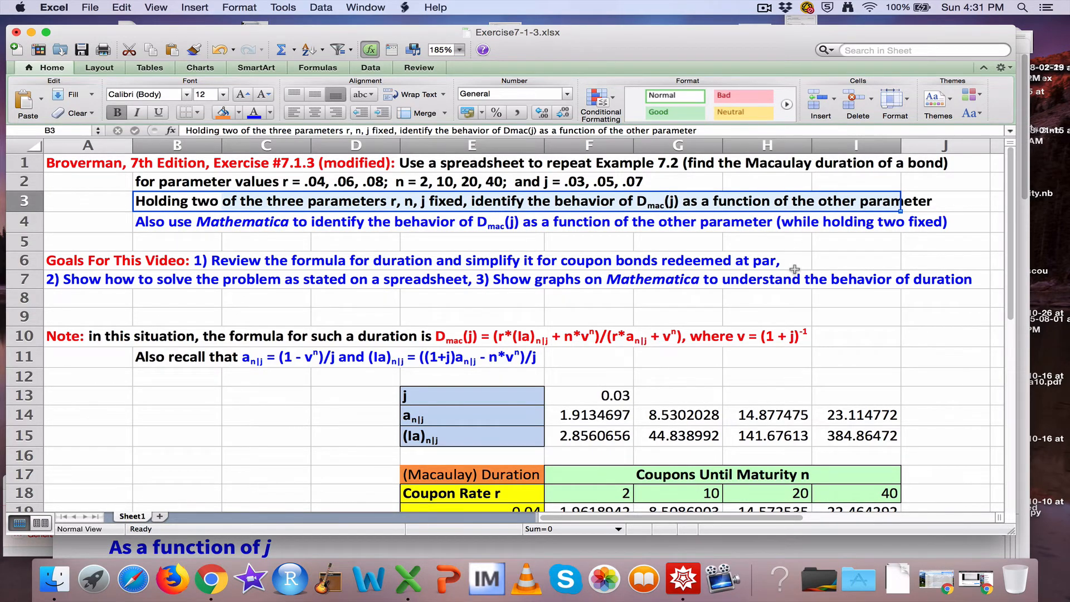
Examine each duration column in F19:I21 for how duration changes with the coupon rate r while n and j stay fixed.
scroll(795, 269, "down", 5)
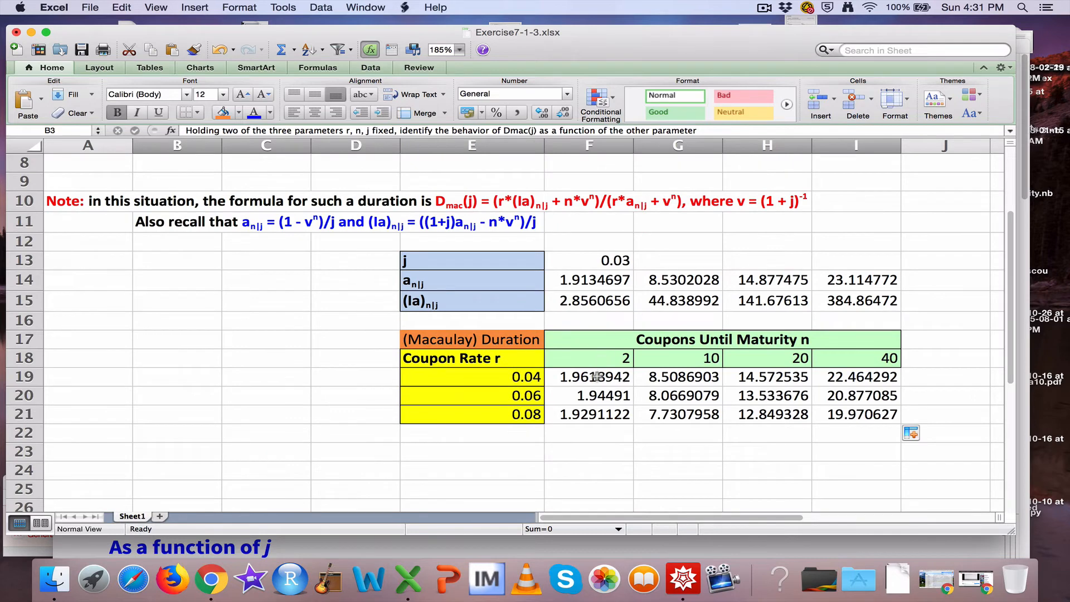
left_click_drag(589, 381, 589, 416)
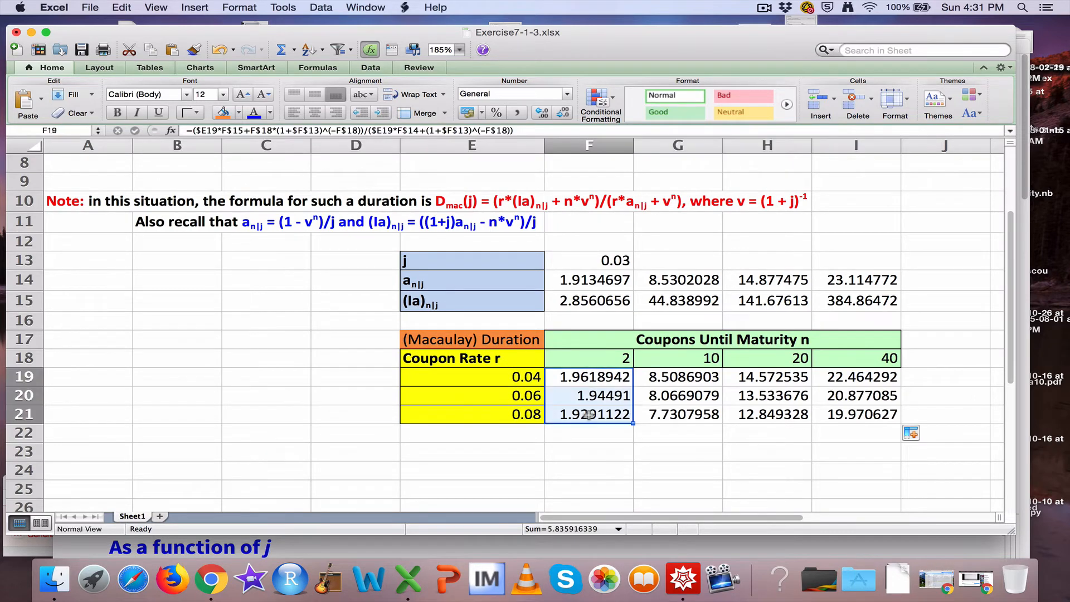
left_click_drag(673, 386, 672, 412)
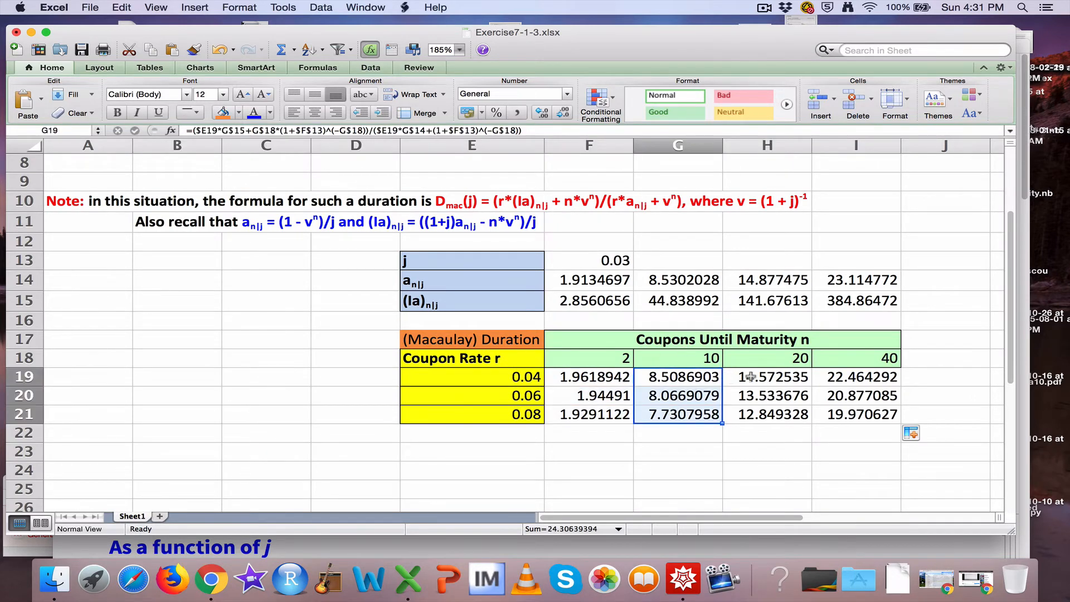
left_click_drag(750, 378, 750, 411)
left_click_drag(819, 378, 824, 412)
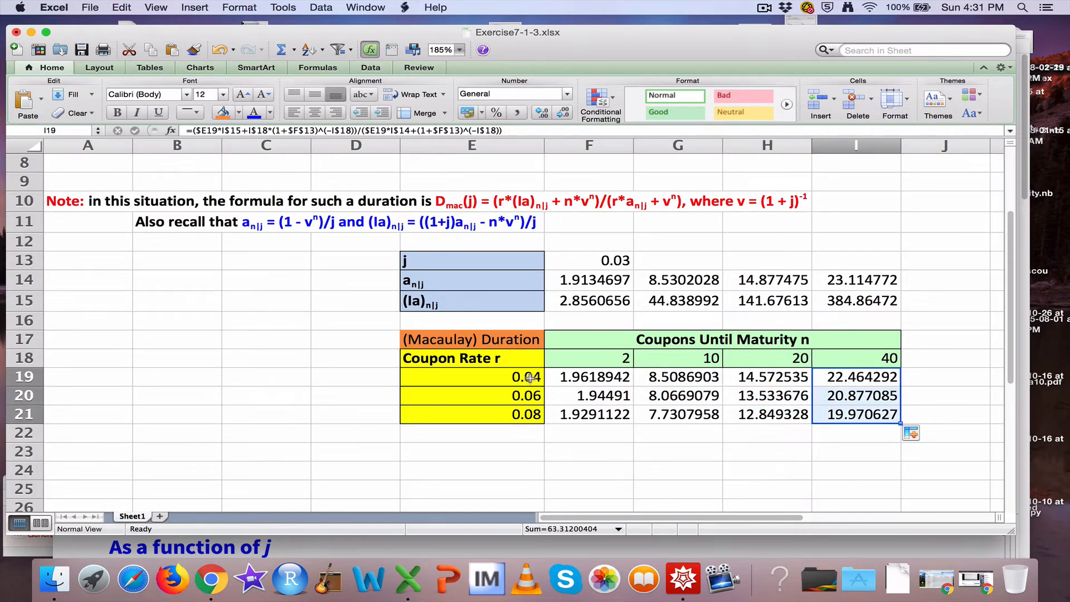
left_click_drag(580, 374, 581, 412)
left_click_drag(650, 376, 653, 414)
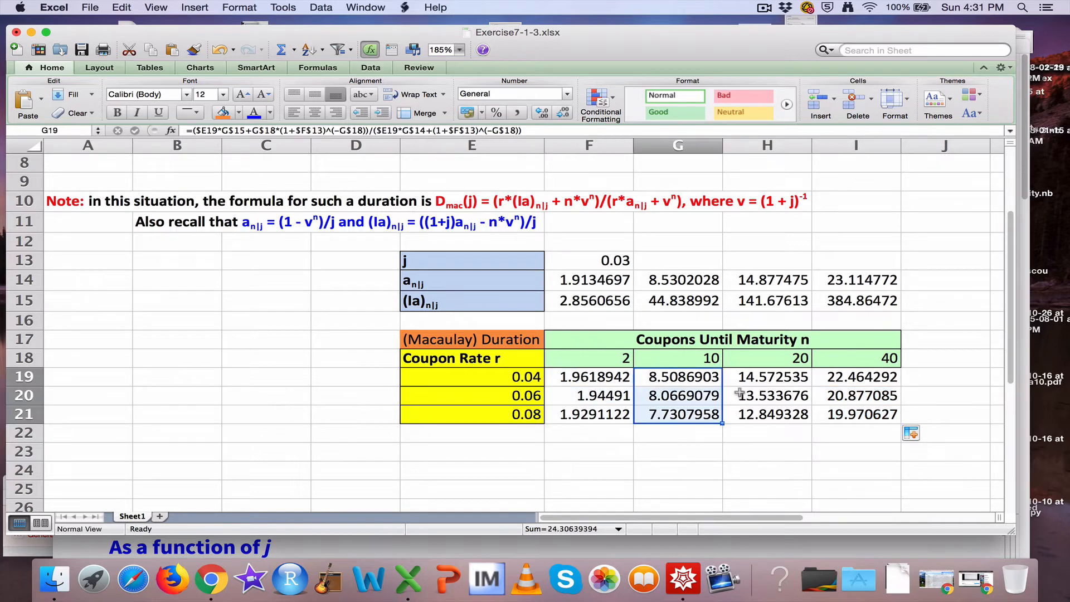
left_click_drag(751, 379, 747, 412)
left_click_drag(833, 378, 835, 413)
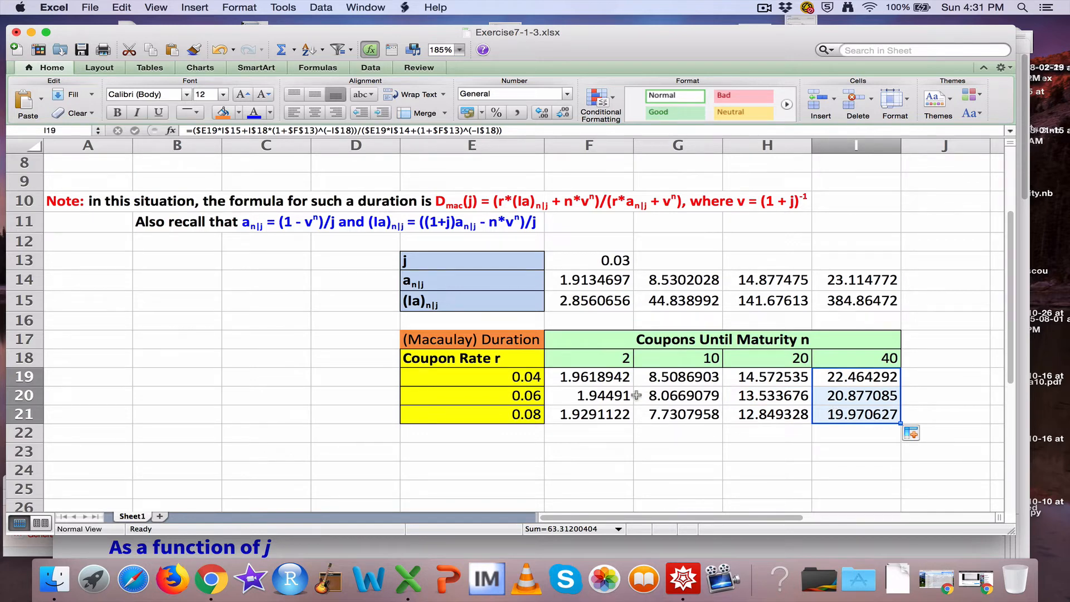
right_click(430, 415)
left_click(395, 428)
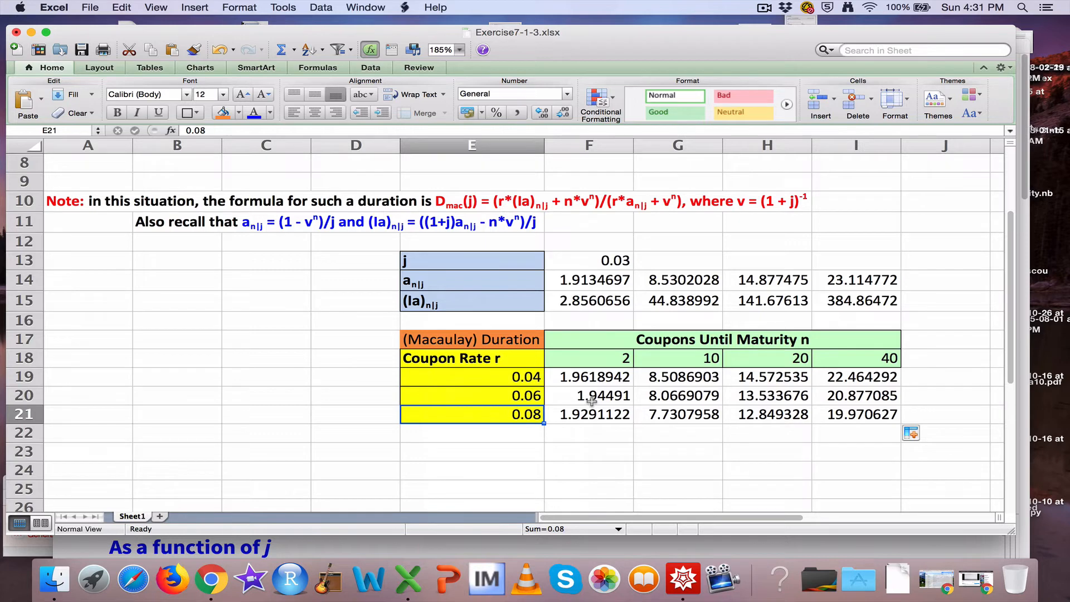
left_click(592, 384)
left_click_drag(663, 381, 683, 411)
left_click_drag(745, 384, 749, 417)
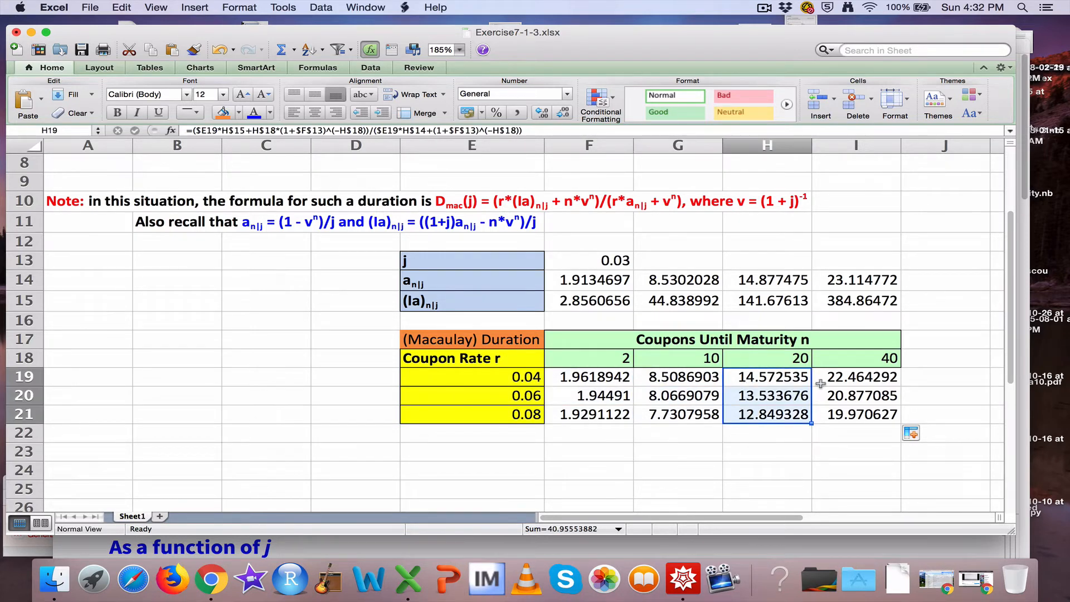
left_click_drag(820, 384, 825, 418)
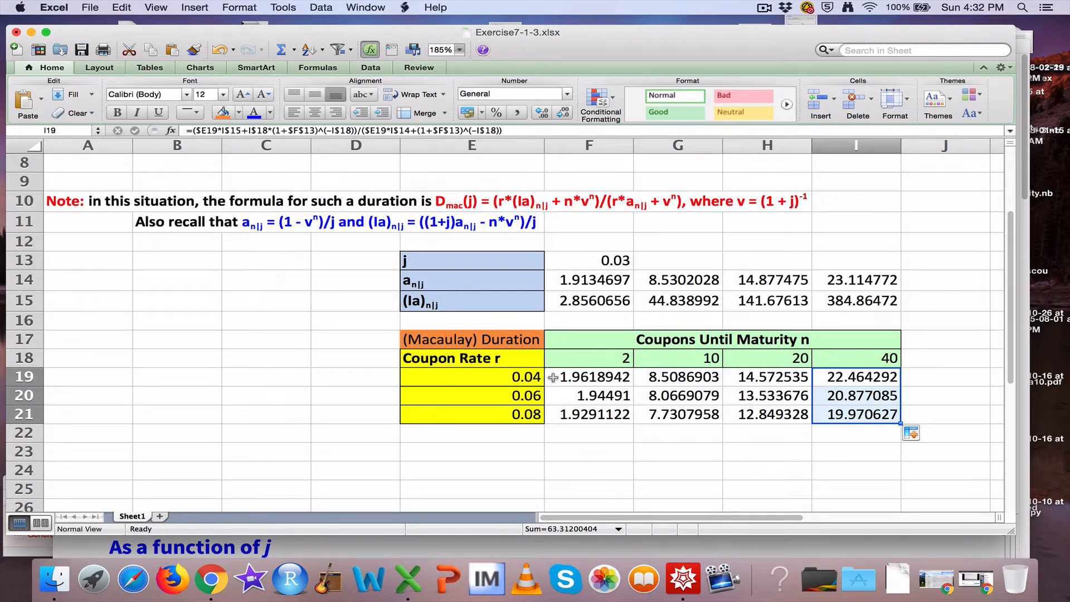
Examine each duration row in F19:I21 for how duration changes with n while r and j stay fixed.
left_click_drag(553, 378, 842, 382)
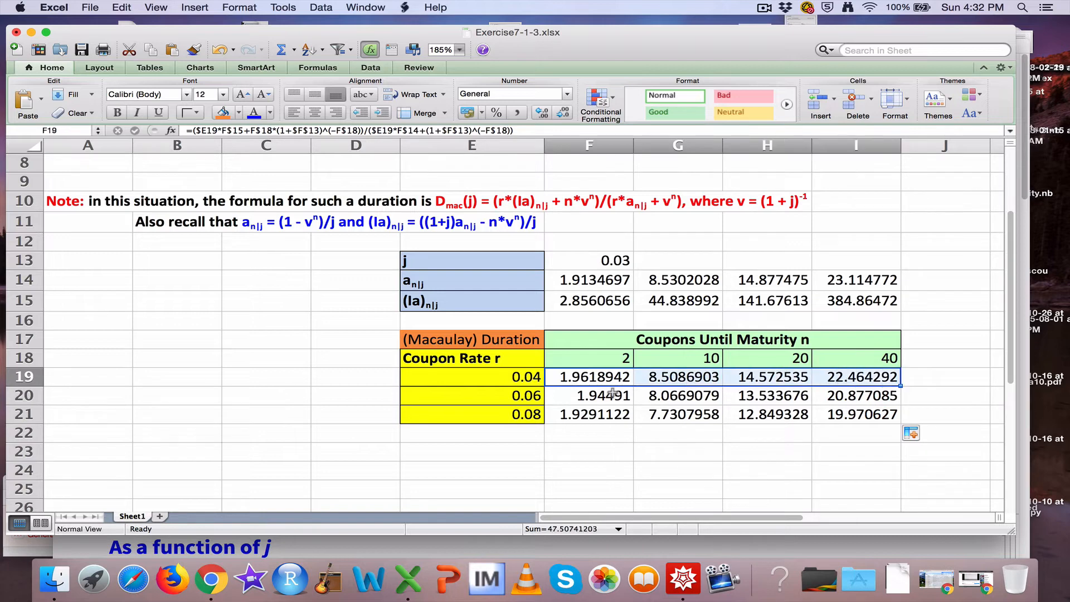
left_click_drag(613, 393, 839, 398)
left_click_drag(602, 422, 879, 422)
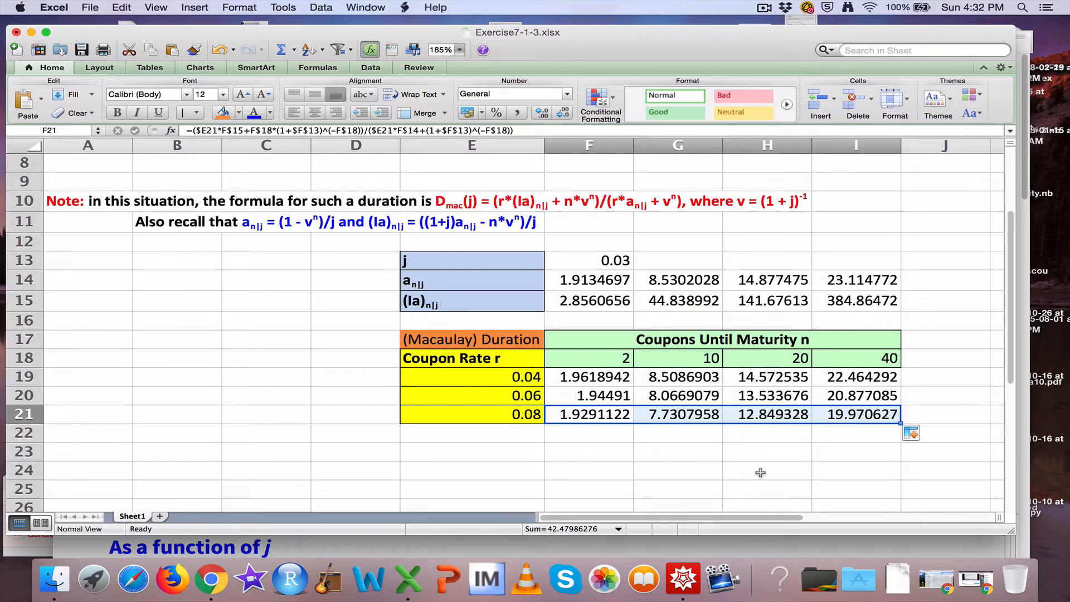
Compare how strongly the coupon rate affects duration in the n = 2 column and in the n = 40 column.
left_click_drag(607, 383, 609, 428)
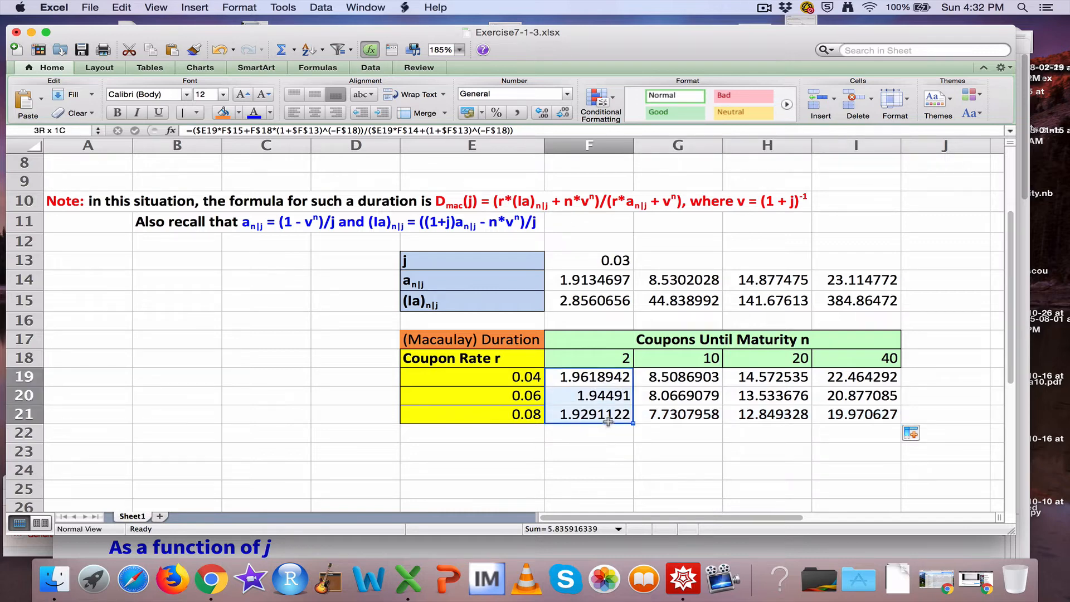
left_click(604, 359)
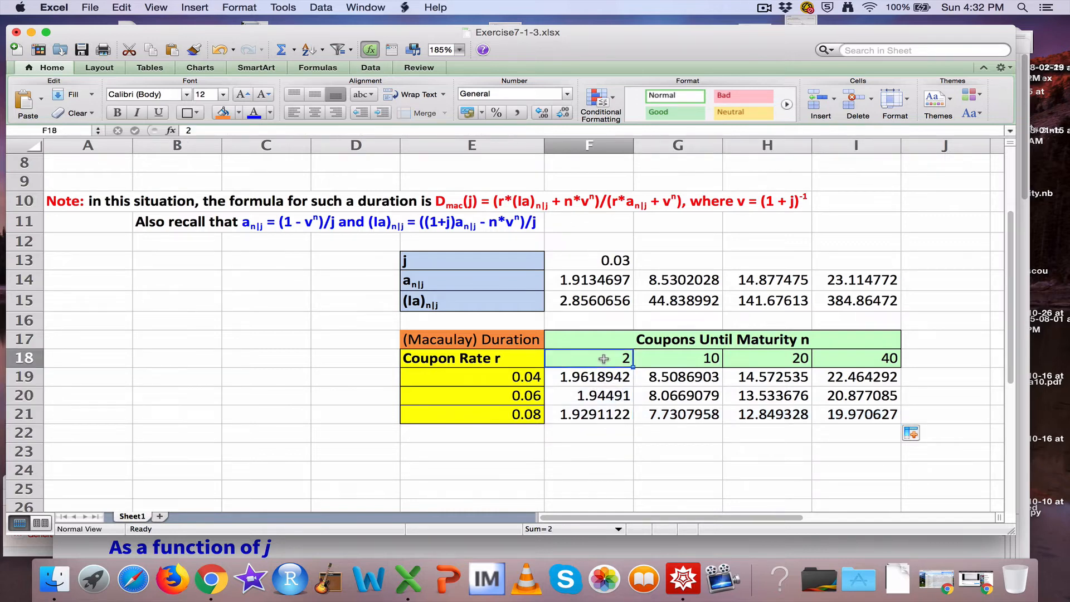
left_click_drag(860, 383, 858, 413)
left_click(859, 359)
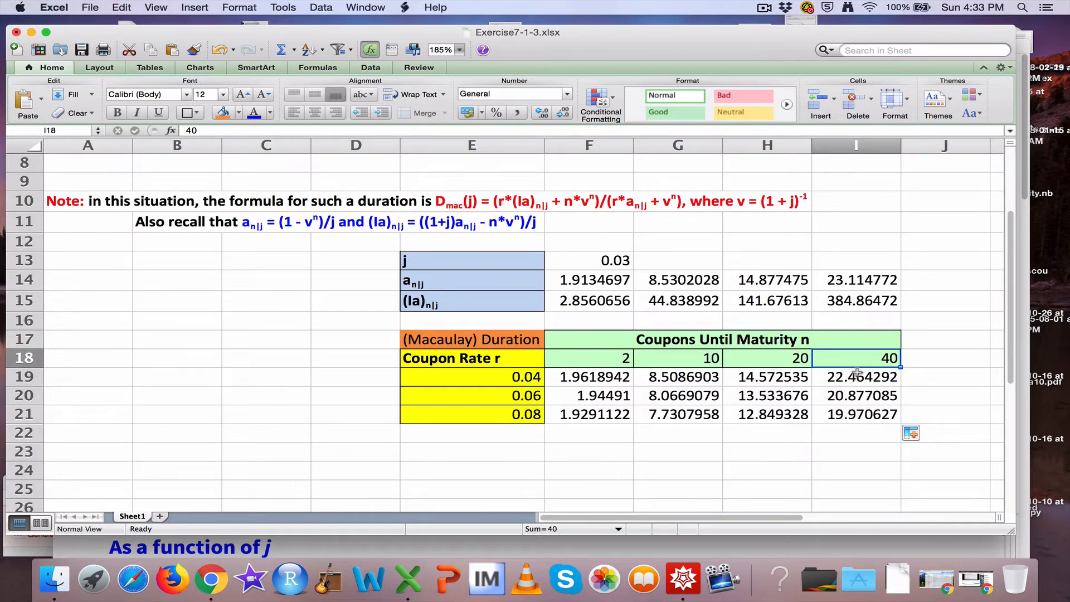
left_click_drag(854, 372, 855, 409)
left_click_drag(877, 359, 839, 411)
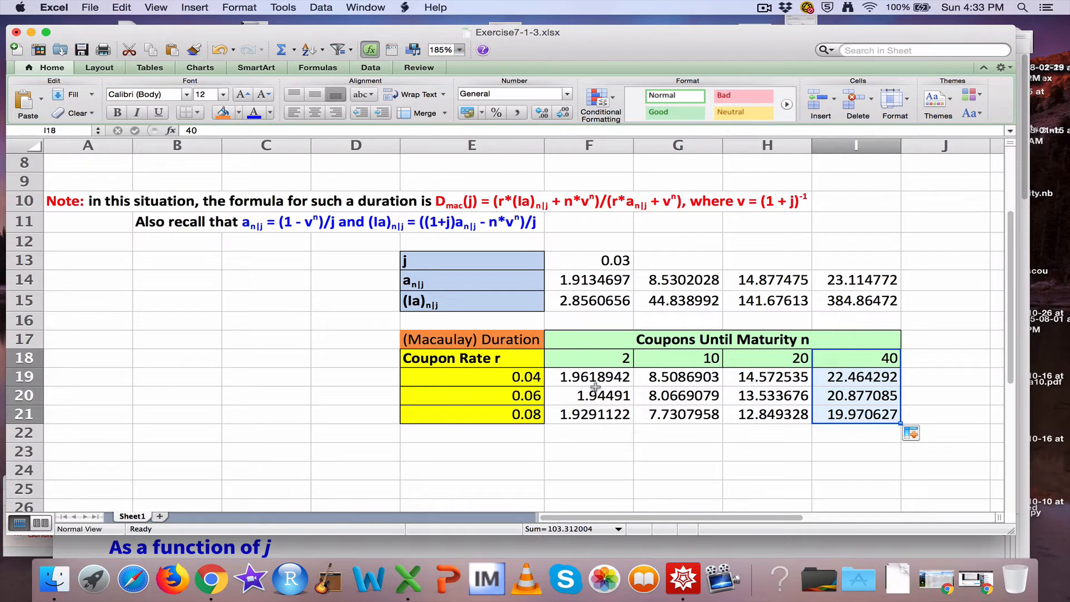
Copy the duration results F19:I21 and paste them as values only, starting at F23.
left_click_drag(593, 383, 843, 419)
key("super+c")
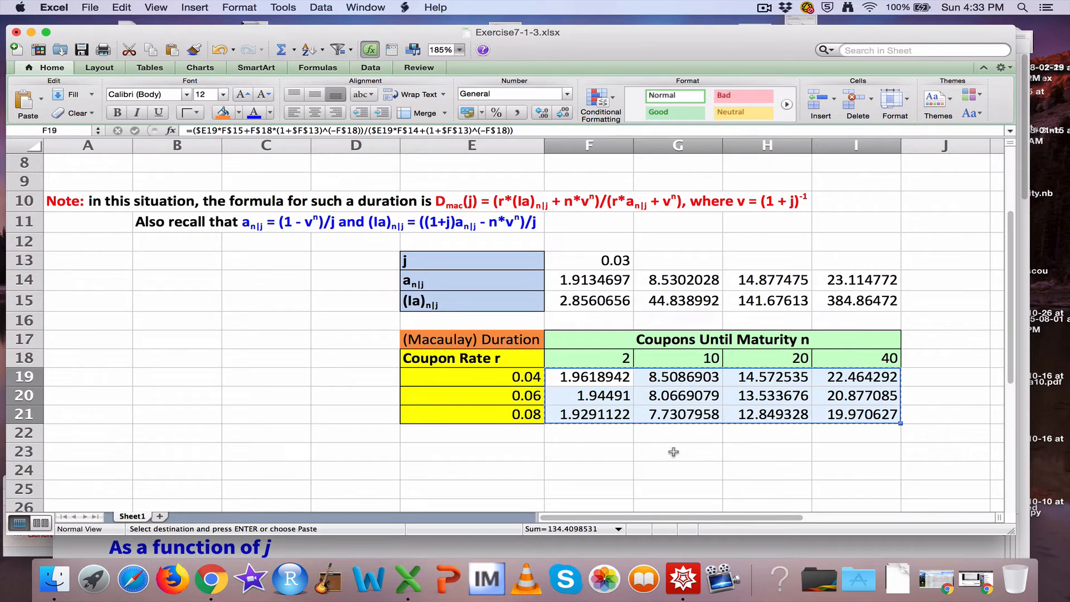
left_click(583, 445)
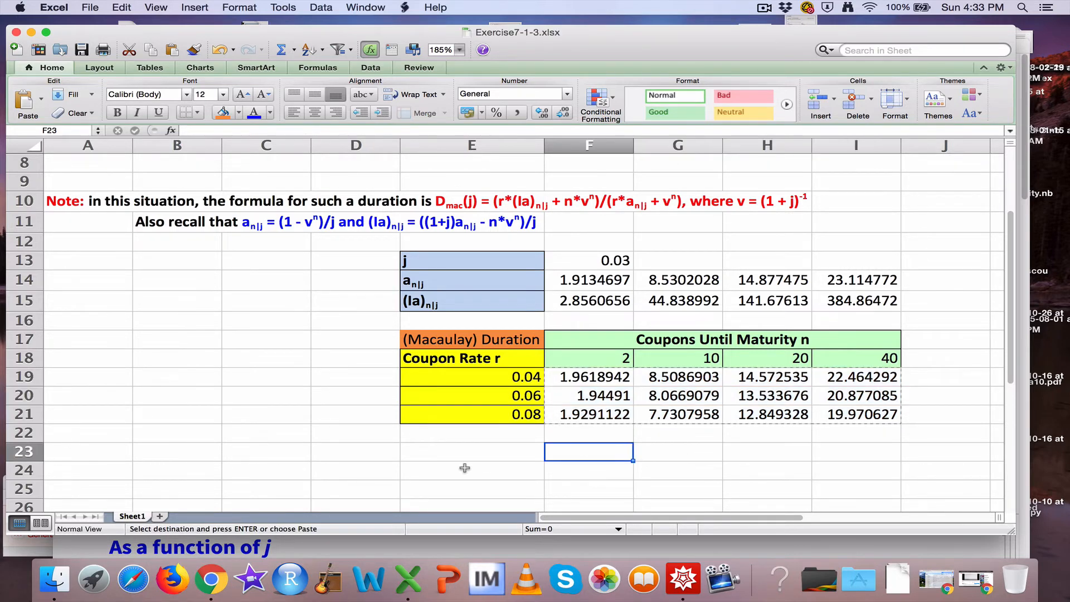
scroll(465, 469, "down", 3)
left_click(123, 6)
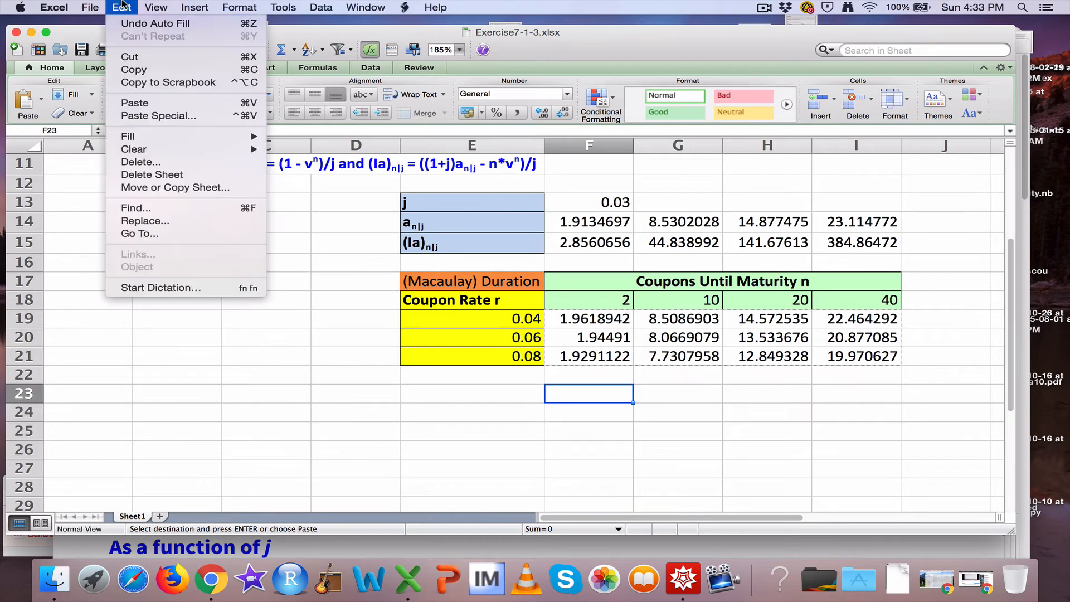
left_click(141, 117)
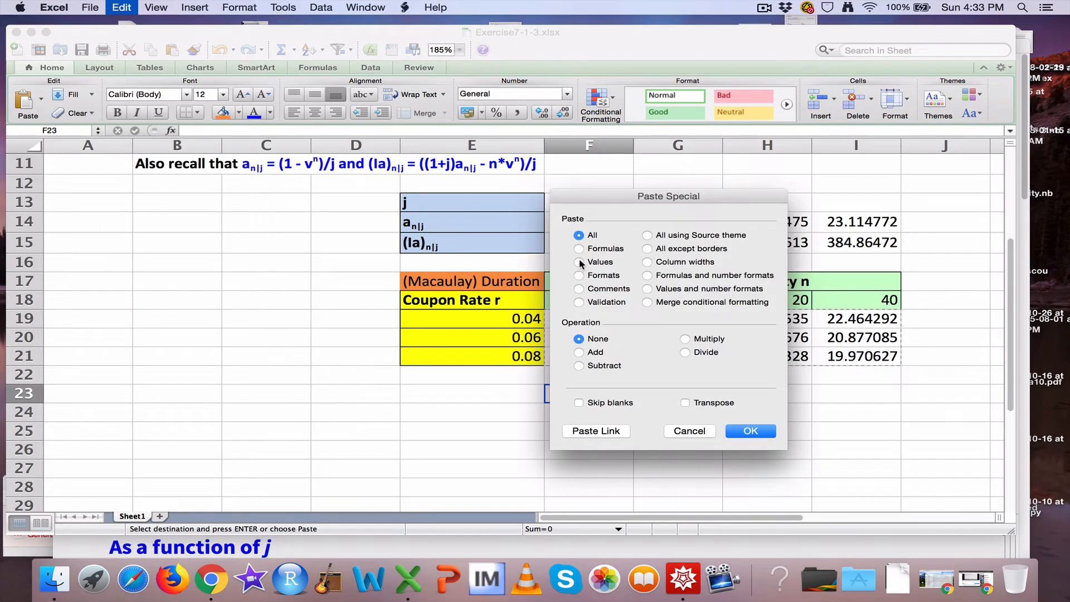
left_click(579, 262)
key("Return")
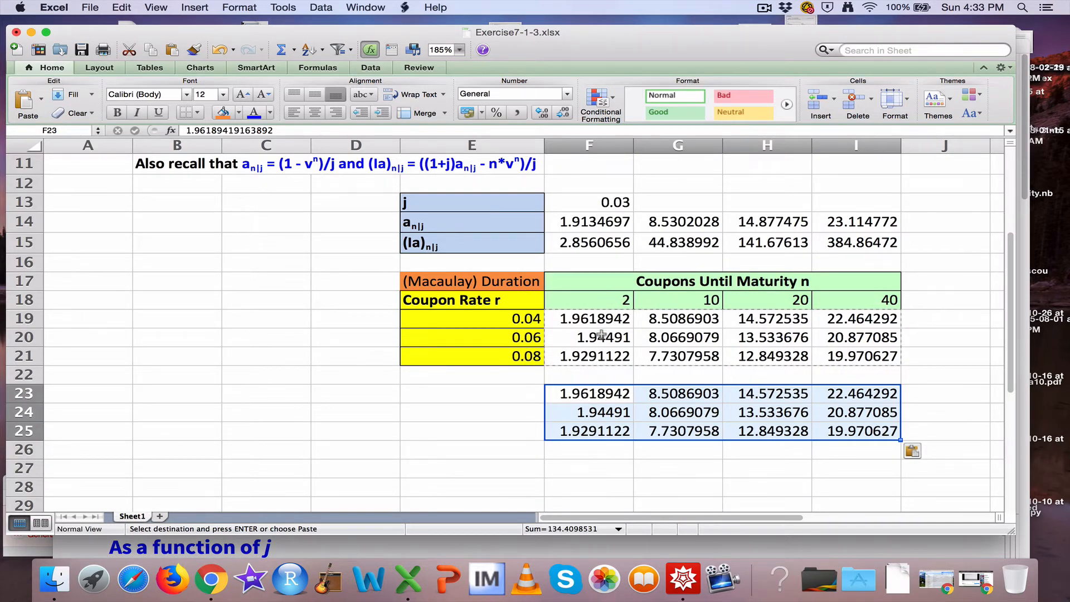
Label the pasted values with j=.03 in E23.
left_click(524, 398)
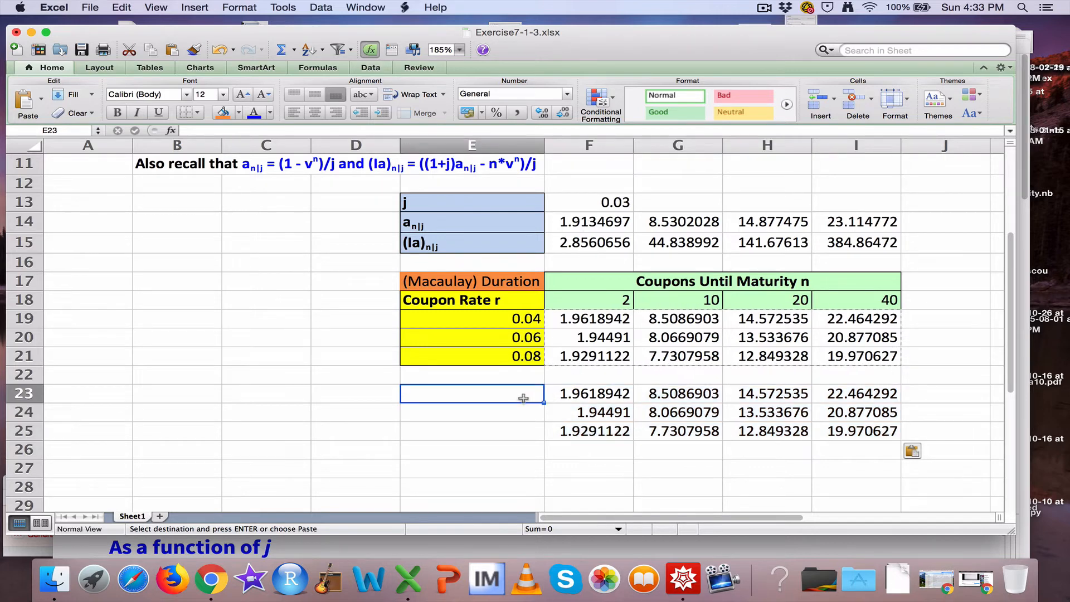
type("j=.03")
key("Return")
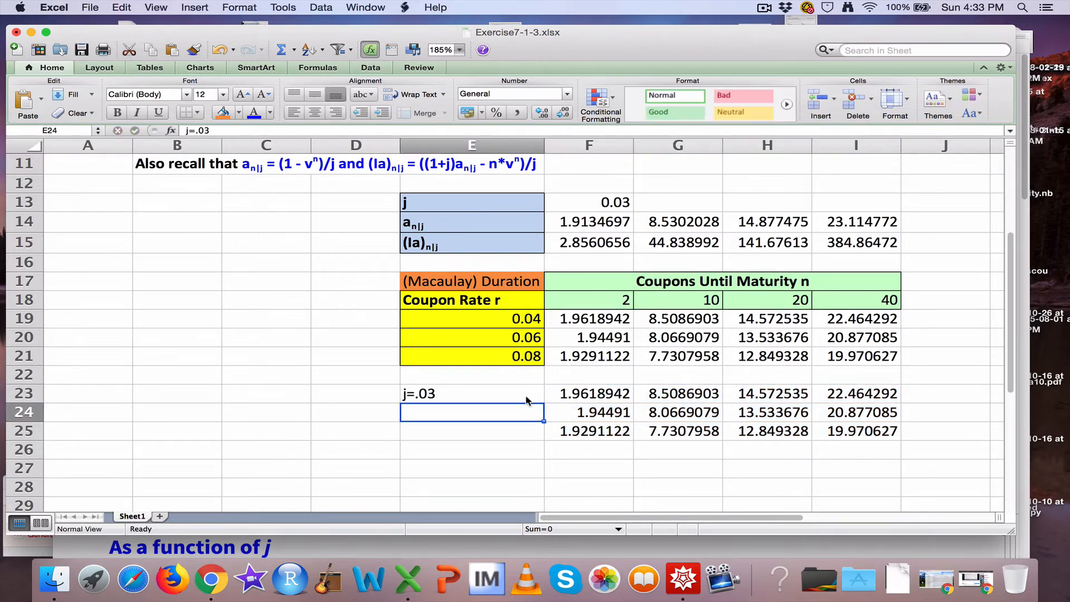
Check the required j values in row 2, set j in F13 to .05, and compare the recalculated durations with the j=.03 values.
scroll(588, 212, "up", 3)
scroll(588, 212, "up", 3)
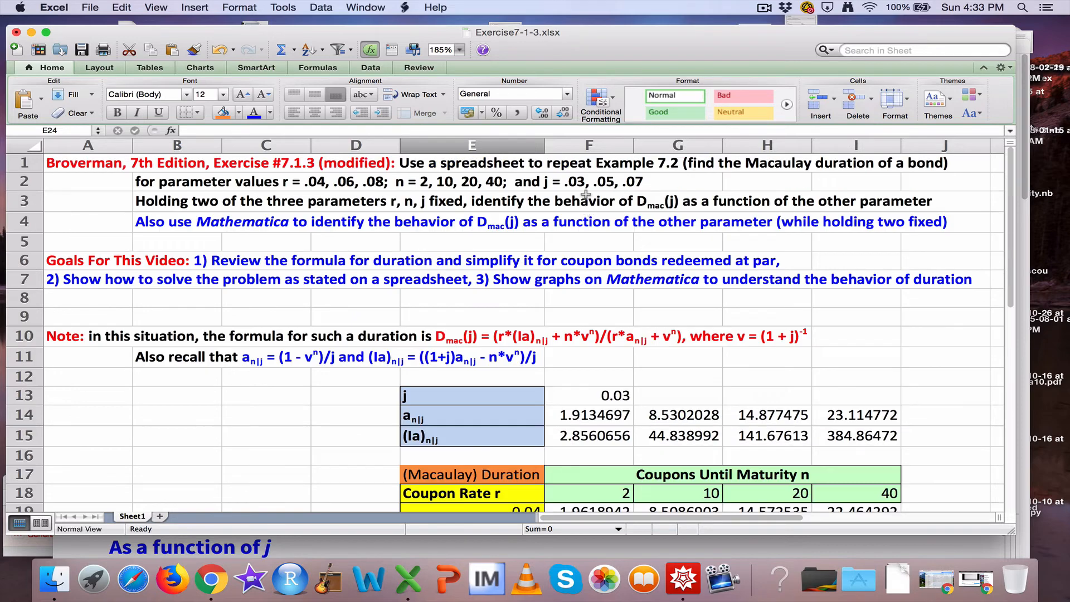
left_click(583, 187)
scroll(588, 396, "down", 5)
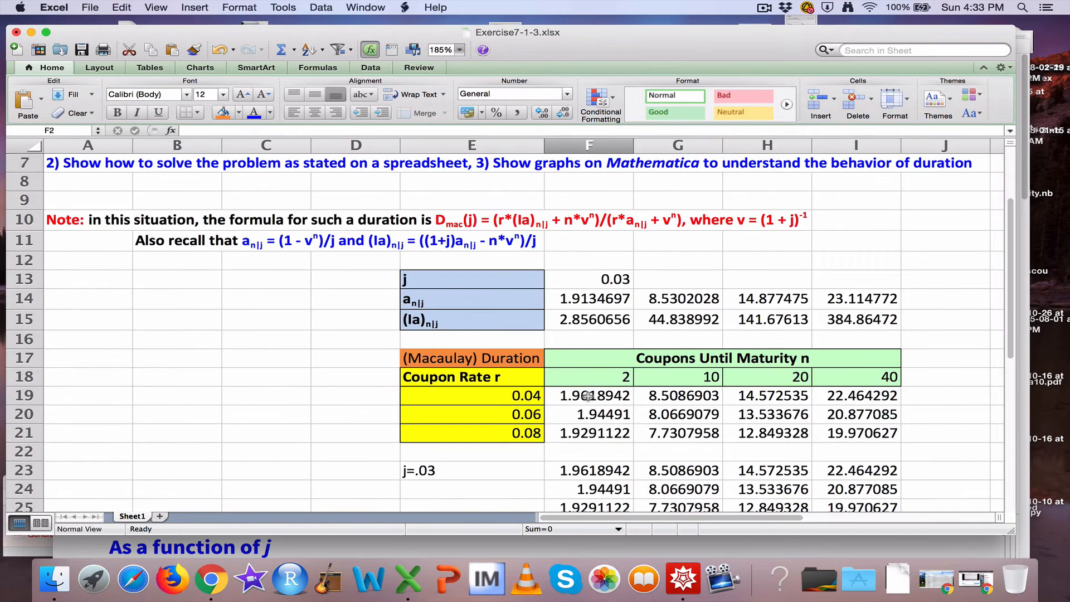
left_click(582, 241)
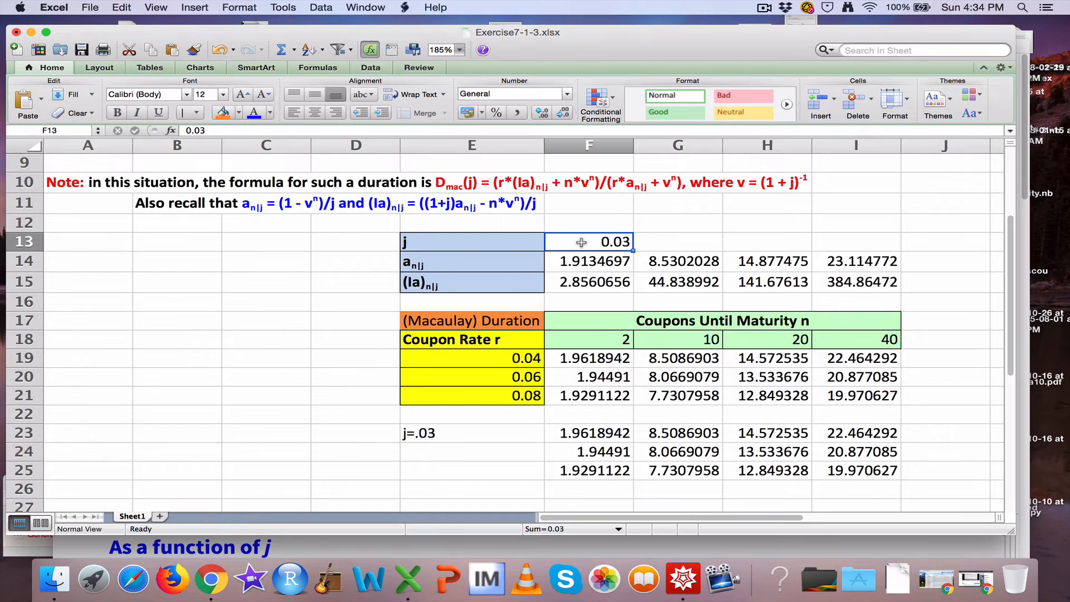
type(".05")
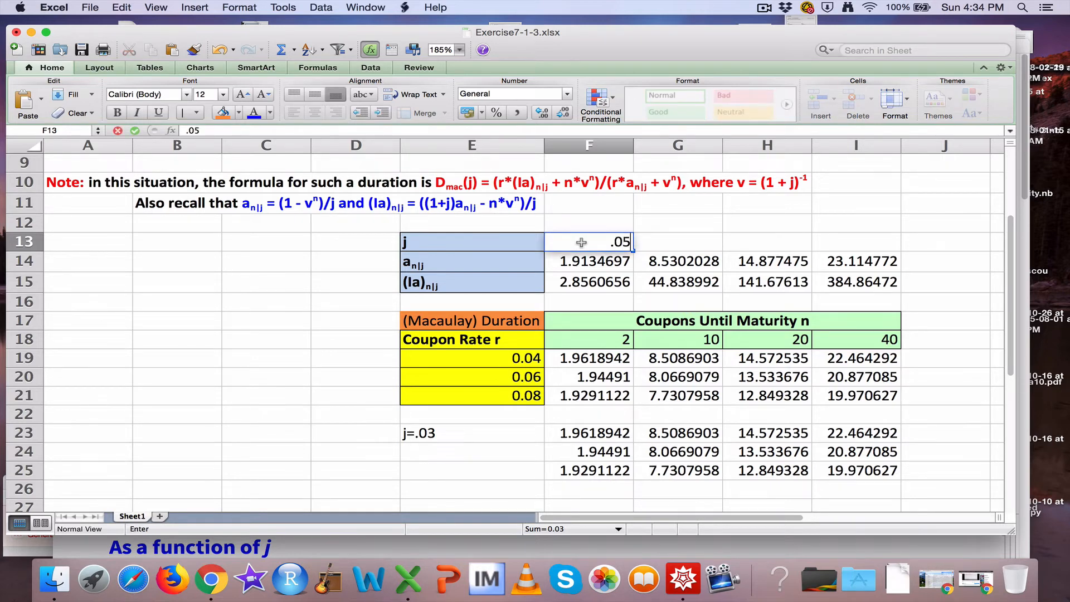
key("Return")
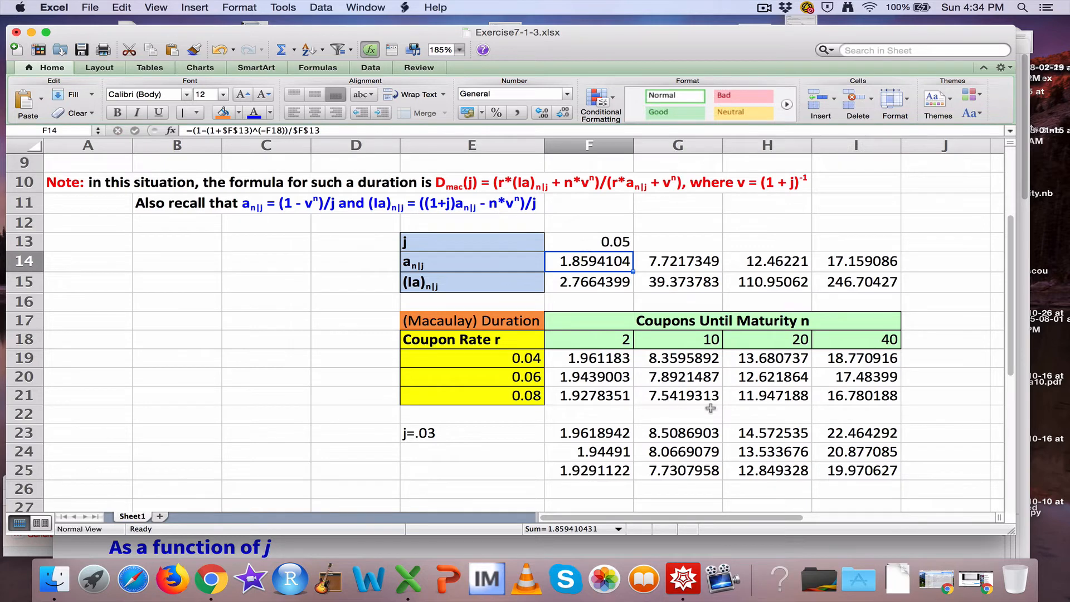
left_click_drag(798, 404, 862, 403)
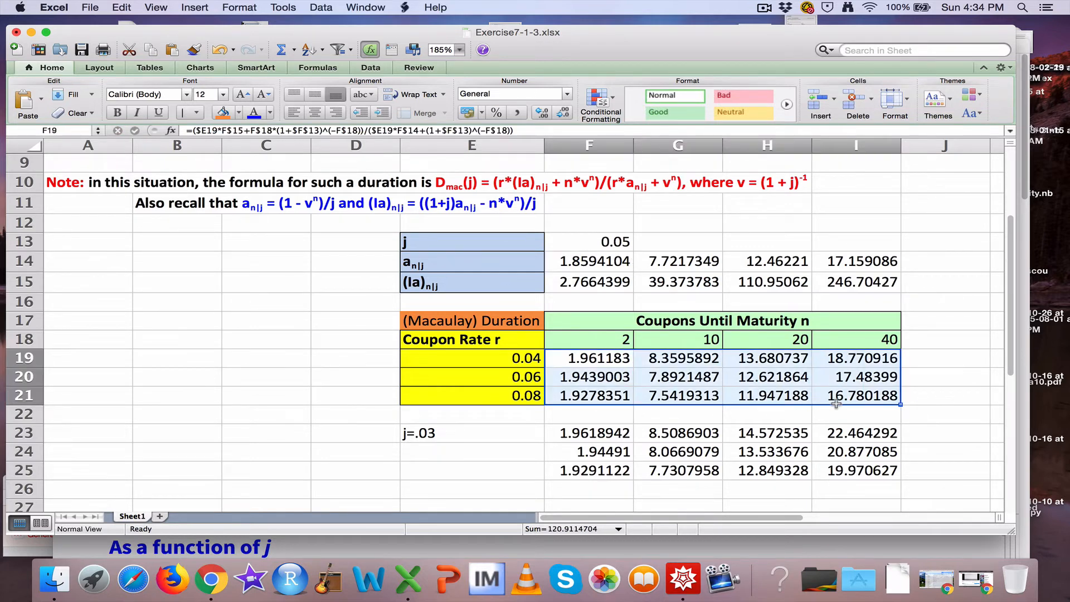
left_click_drag(594, 434, 861, 481)
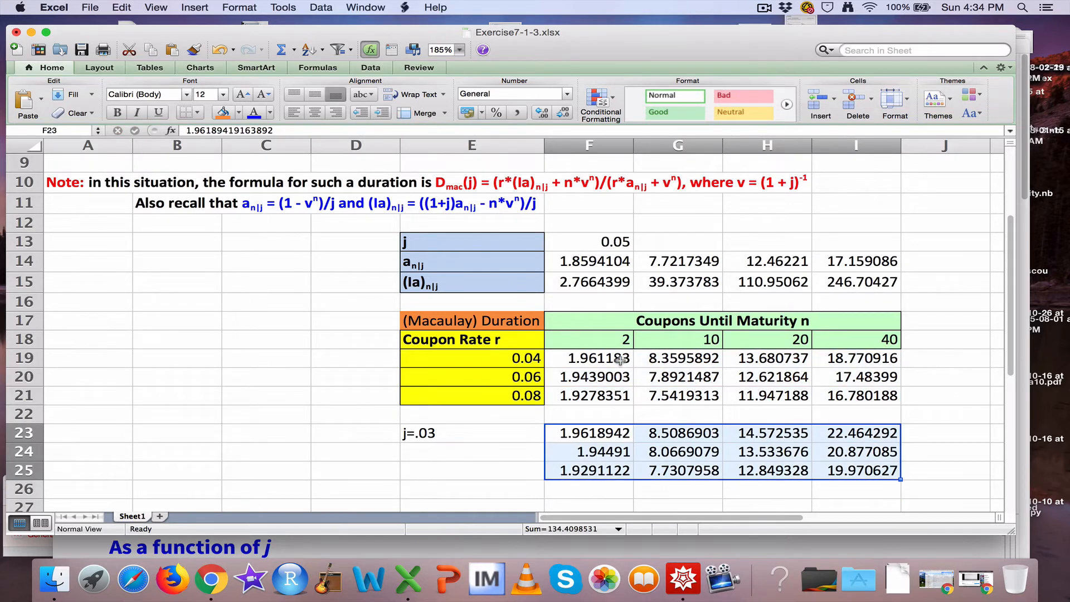
Copy the recalculated durations F19:I21 and paste them as values only, starting at F27.
left_click_drag(619, 360, 853, 397)
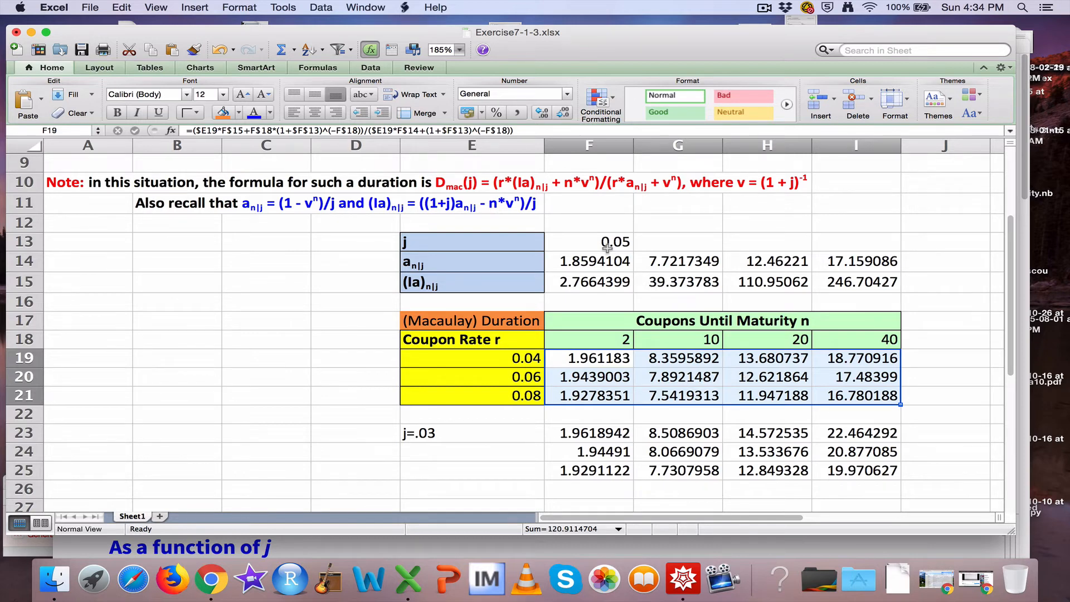
key("cmd+c")
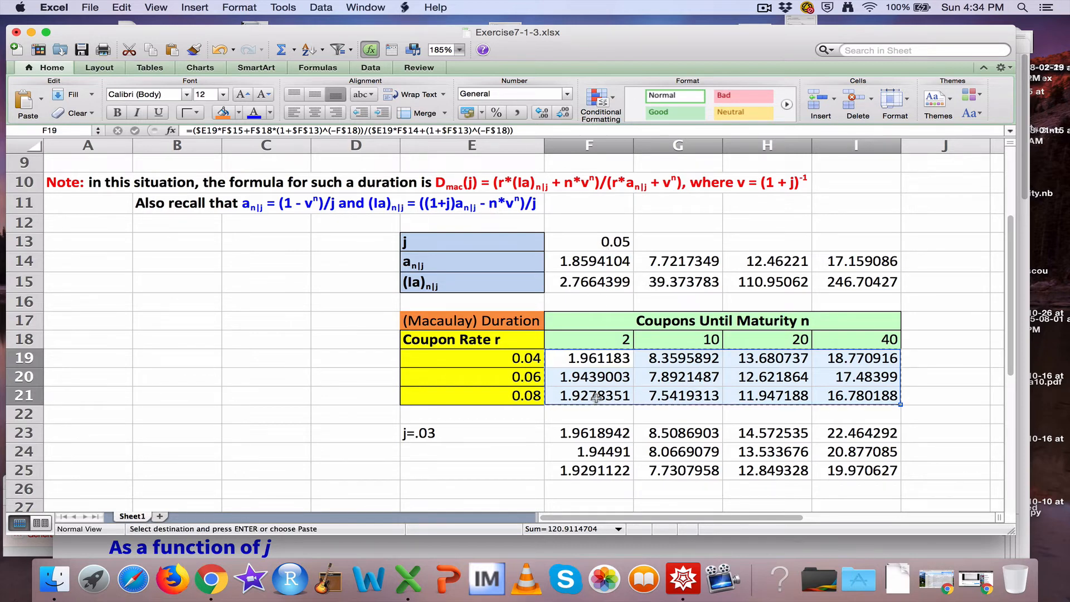
scroll(593, 396, "down", 5)
left_click(591, 392)
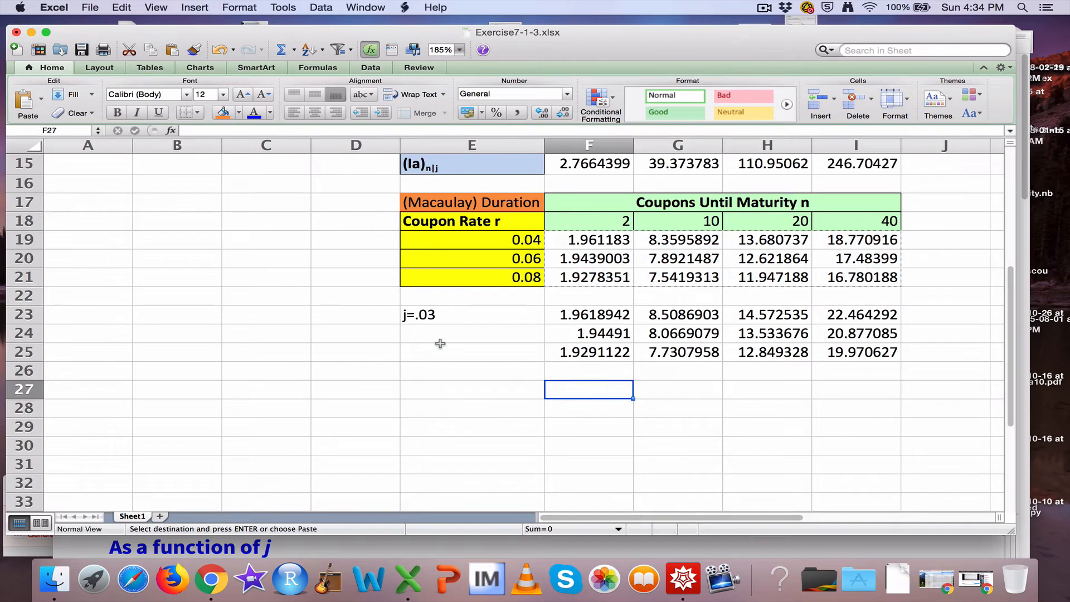
left_click(125, 7)
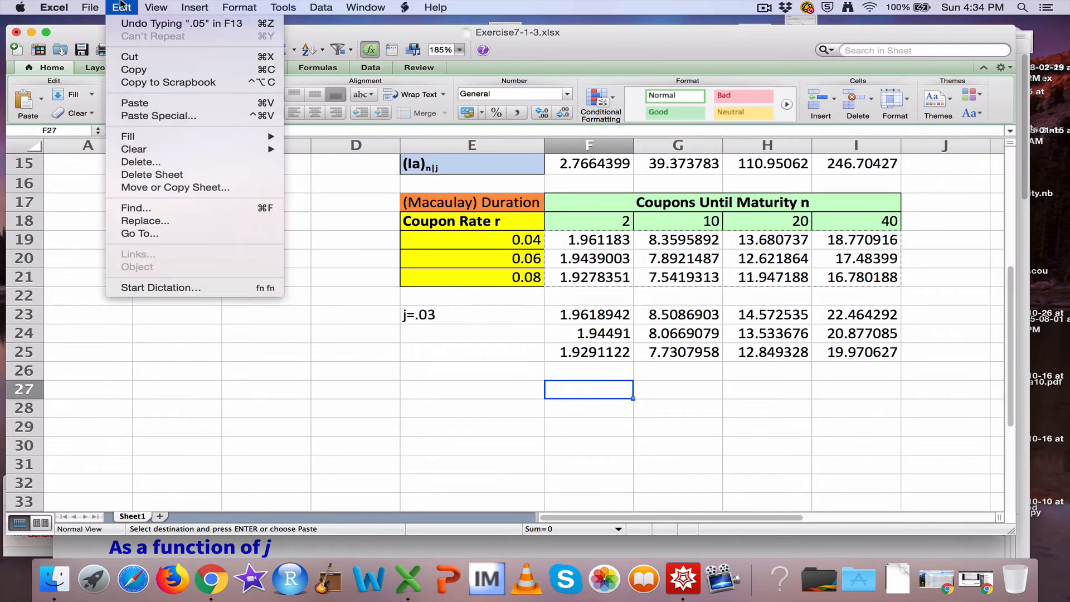
left_click(138, 116)
left_click(580, 262)
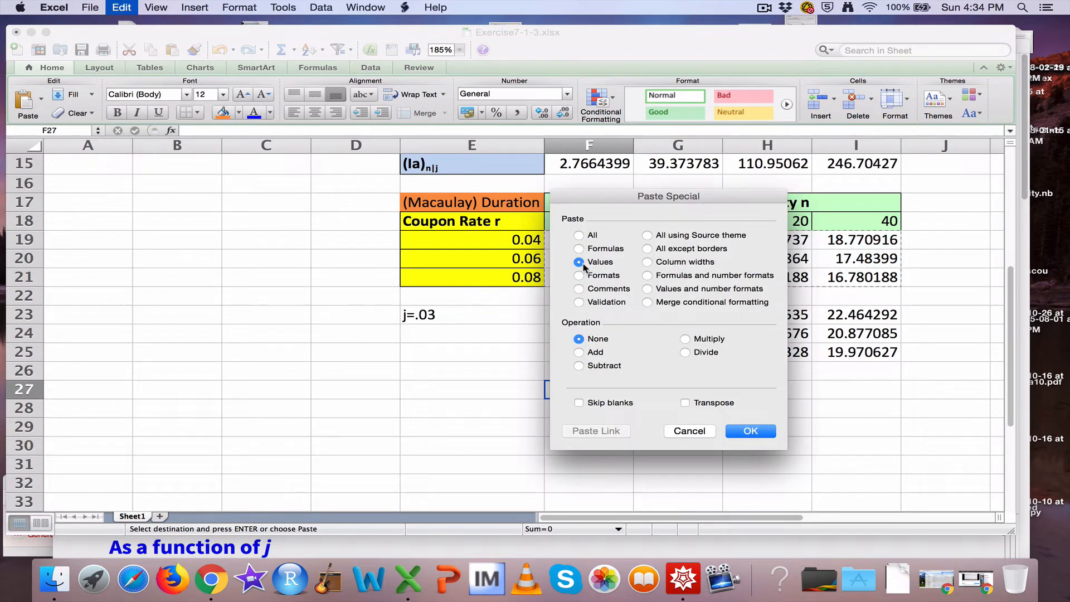
key("Return")
Label the second block of pasted durations with j=.05 in E27.
left_click(492, 385)
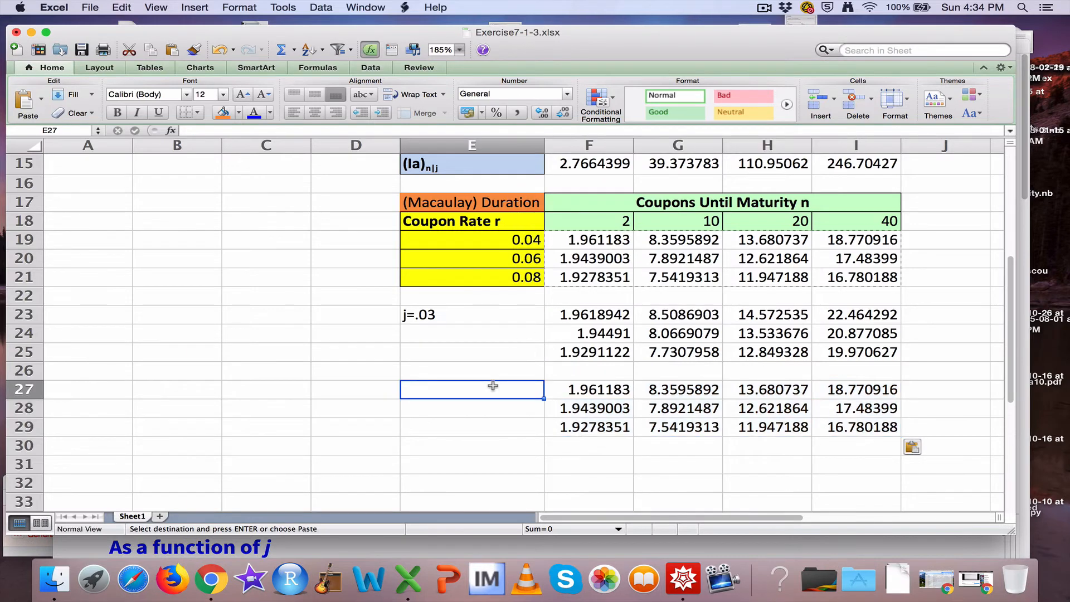
type("j=.05")
key("Return")
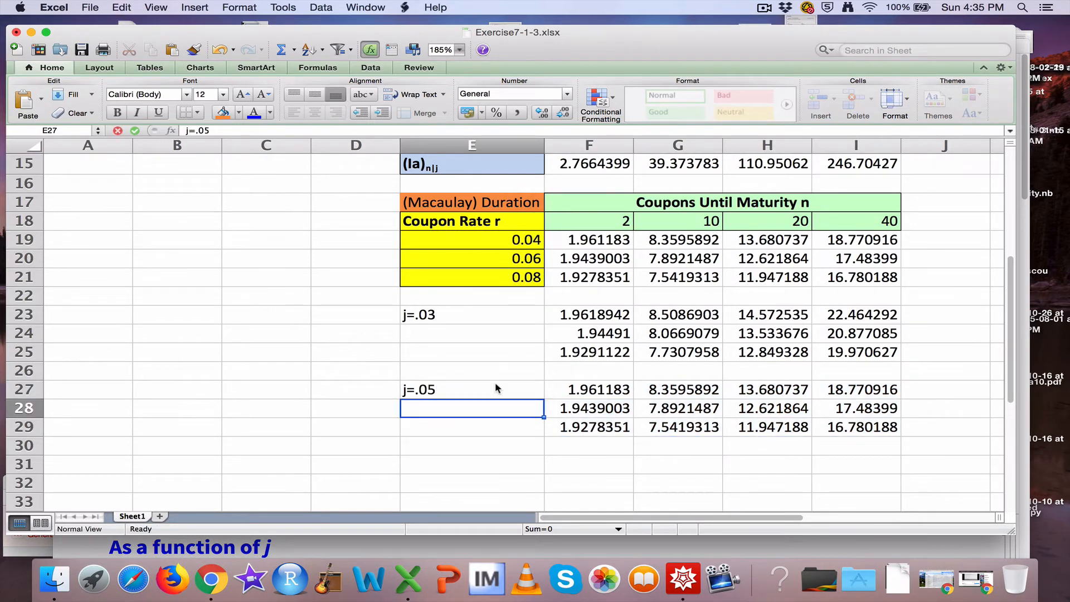
Set j in F13 to .07 so that the duration table recalculates.
scroll(592, 211, "up", 2)
left_click(591, 209)
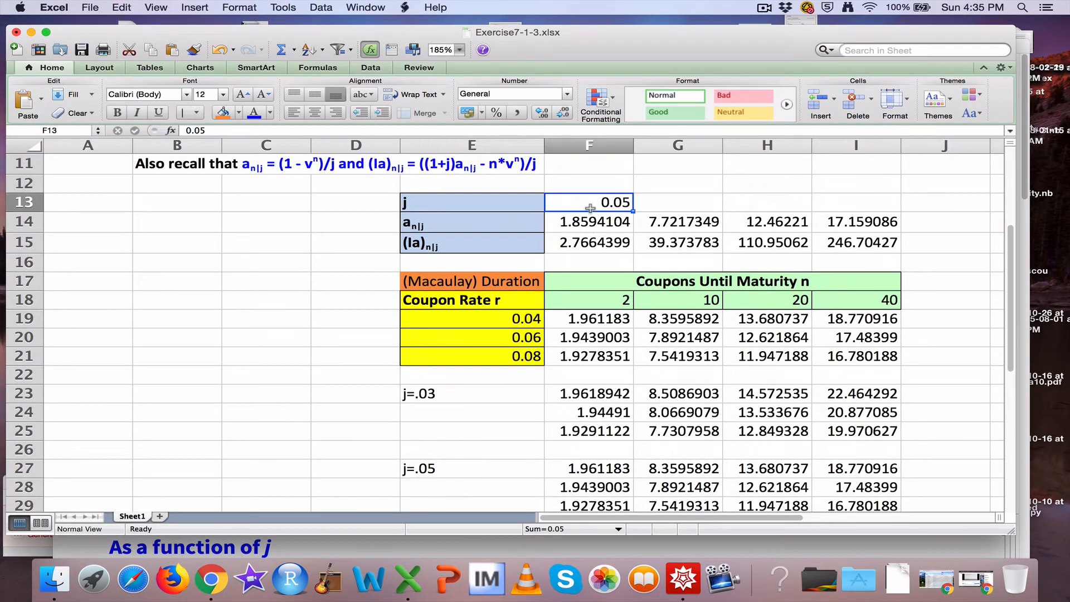
type(".07")
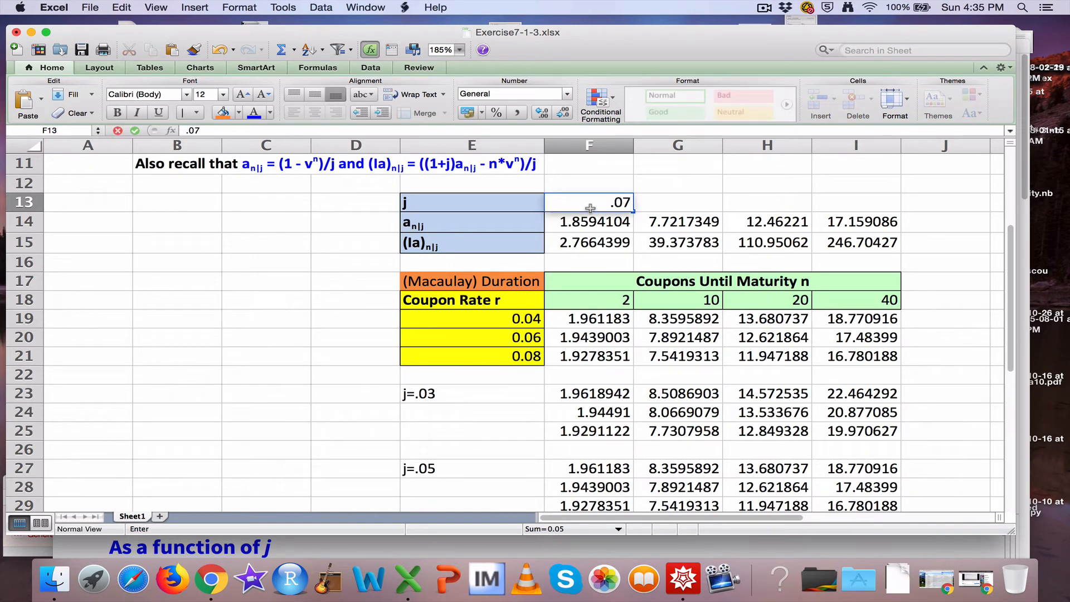
key("Return")
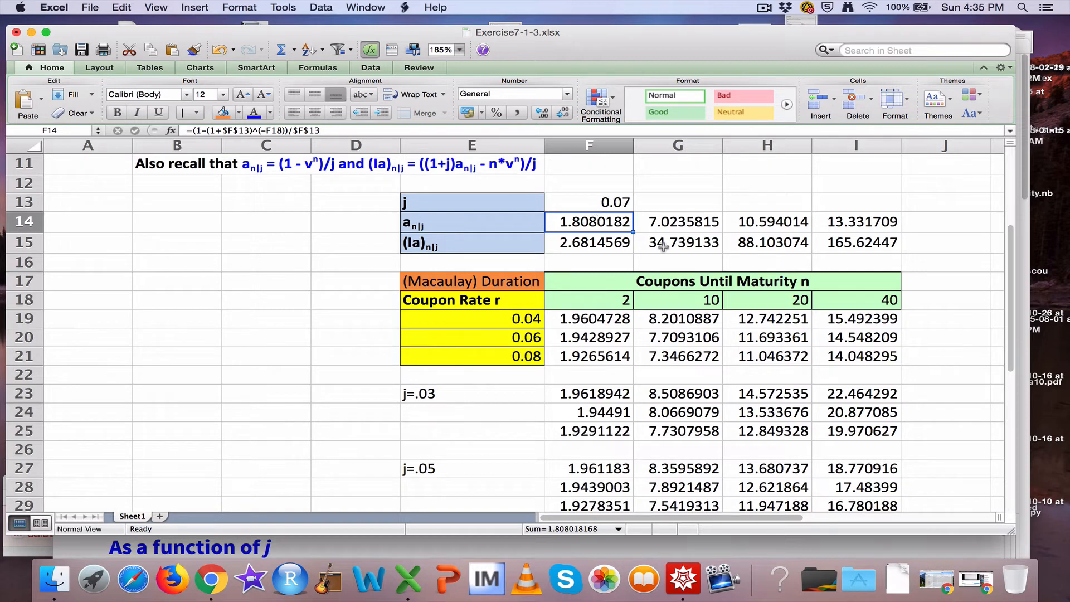
Examine the recalculated n = 40 durations in I19:I21 and check the spreadsheet goal stated in row 7.
left_click_drag(631, 323, 862, 355)
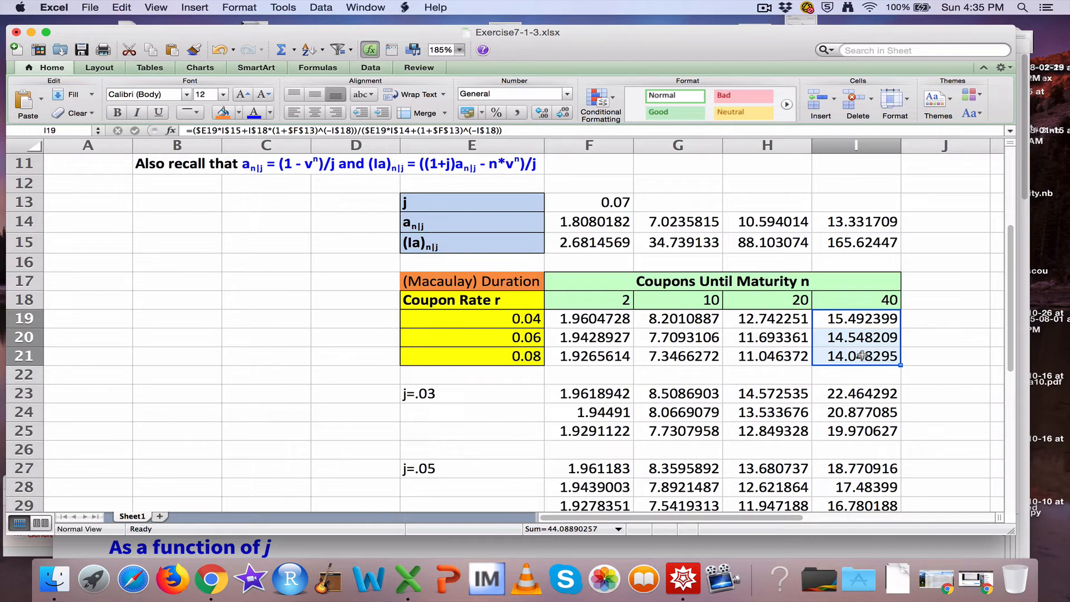
scroll(862, 356, "up", 5)
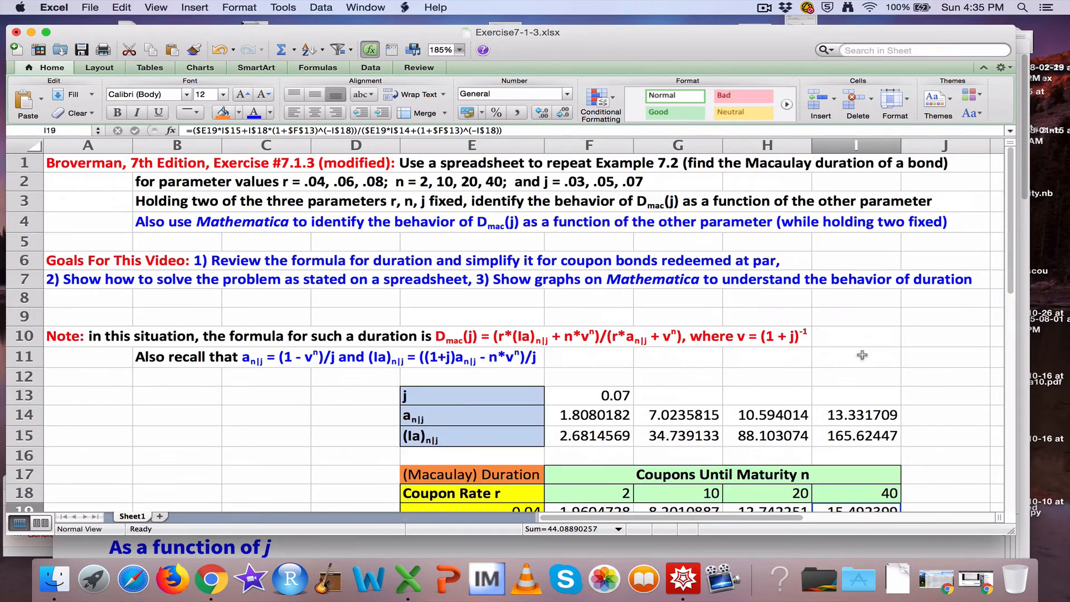
left_click_drag(52, 285, 190, 297)
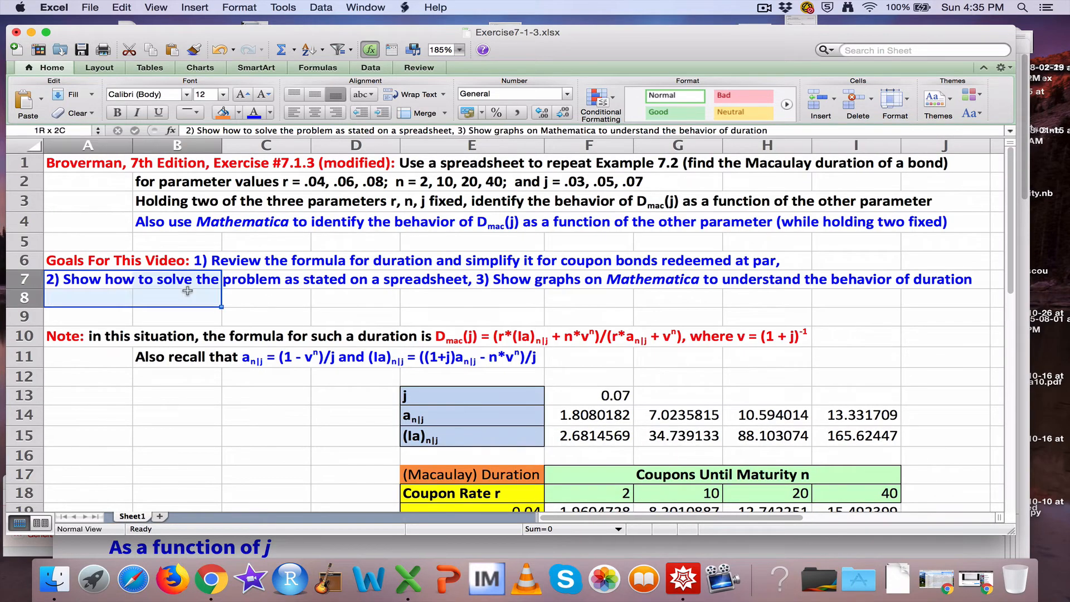